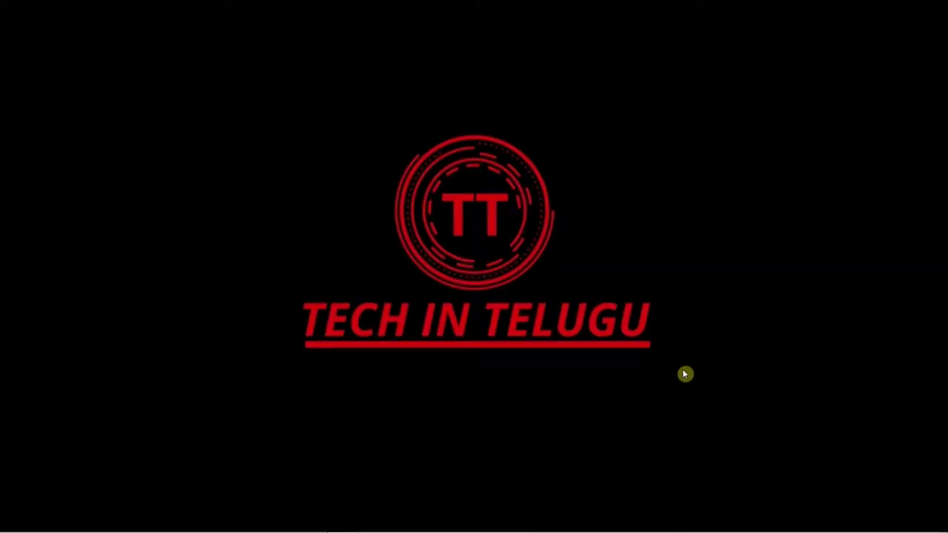
Step: Start a new title from Clip > New Title in Marquee, with Persist ticked to remember the choice
mouse_move(446, 527)
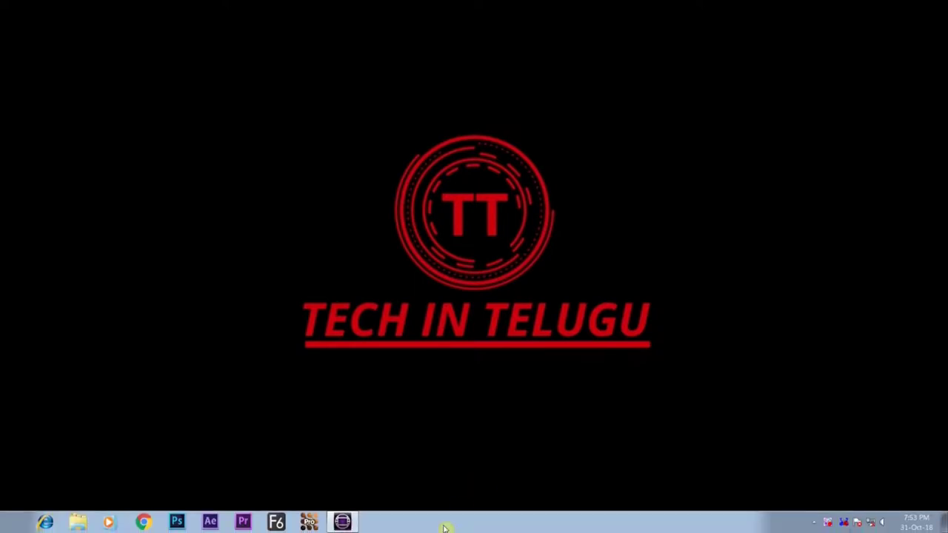
click(342, 521)
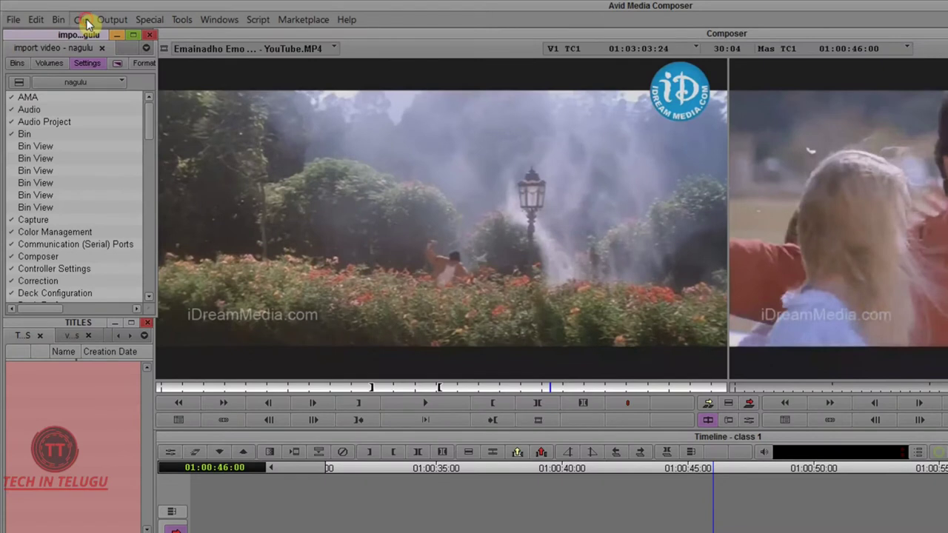
click(58, 14)
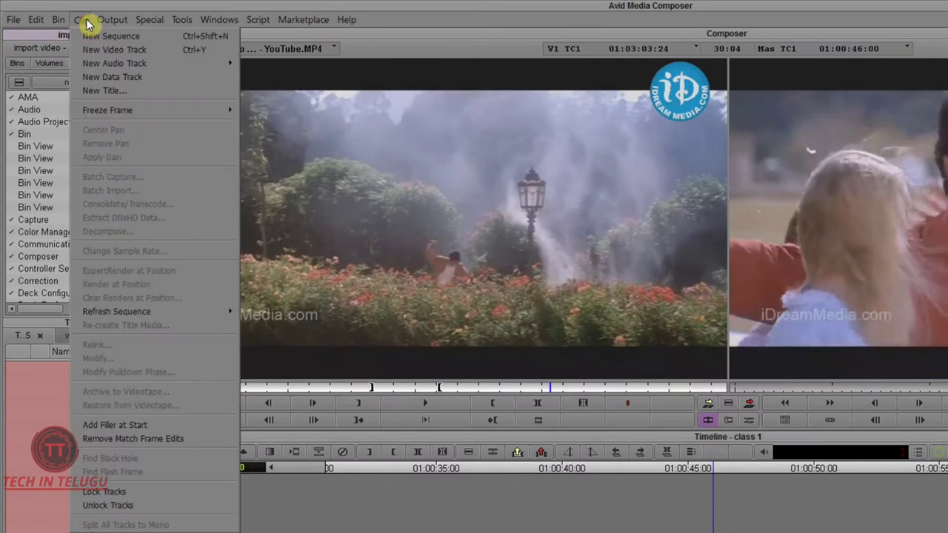
click(106, 91)
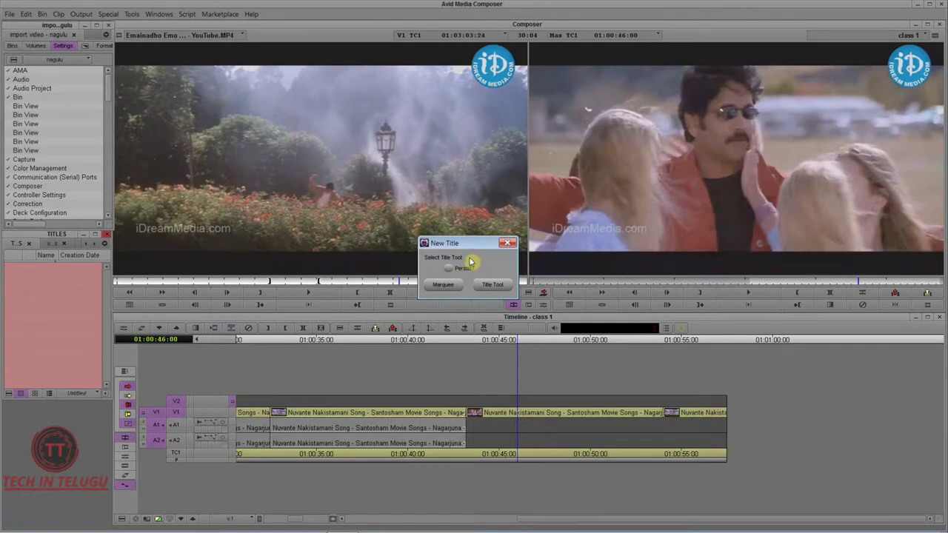
click(449, 269)
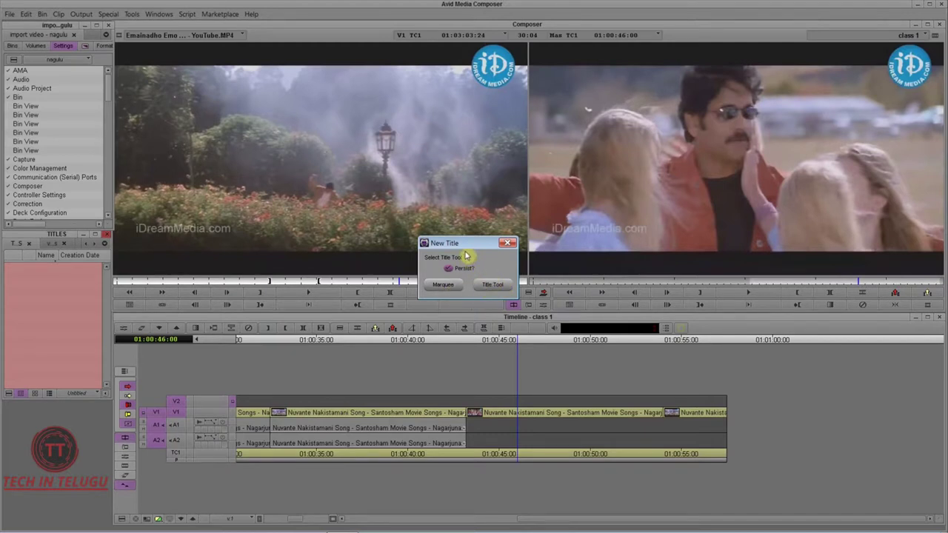
click(443, 286)
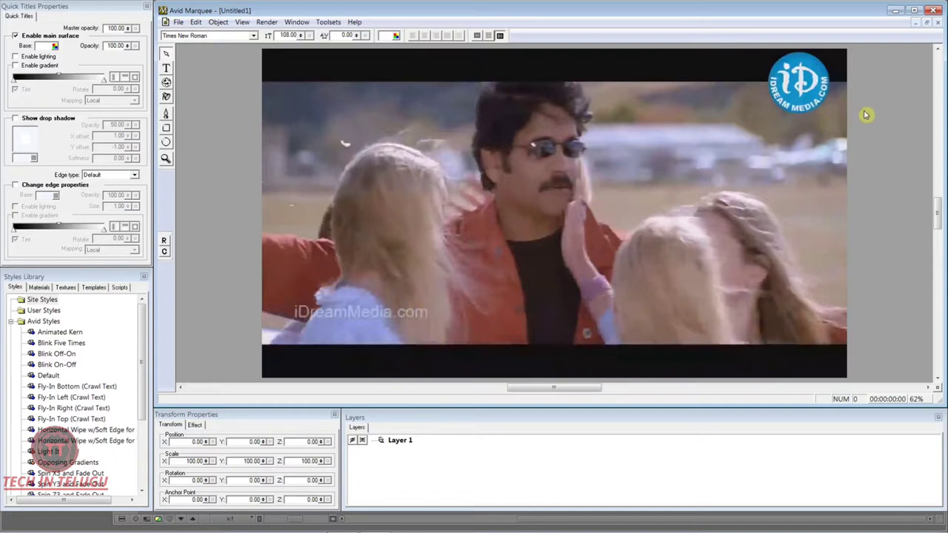
Step: Close Marquee, check that Clip > New Title now opens Marquee directly, then reopen the Clip menu
click(935, 10)
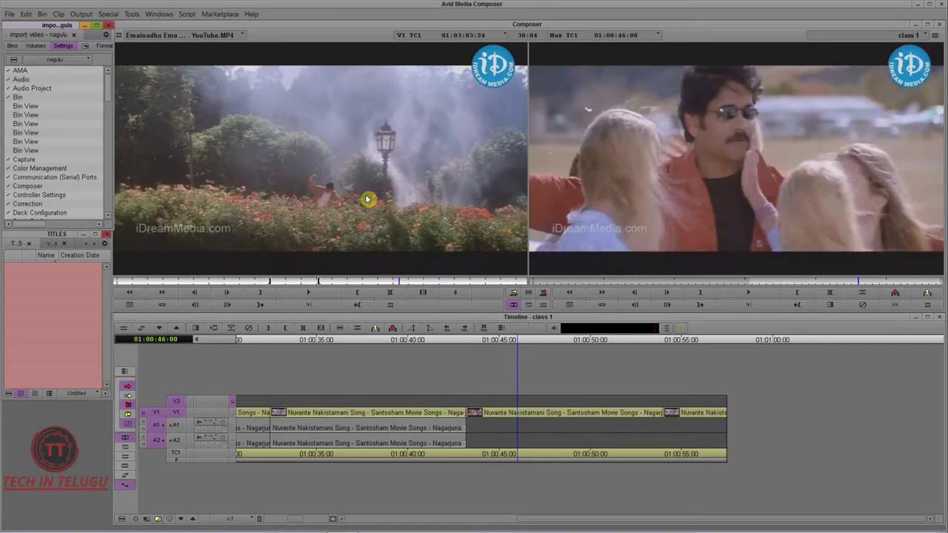
click(60, 14)
click(60, 14)
click(63, 16)
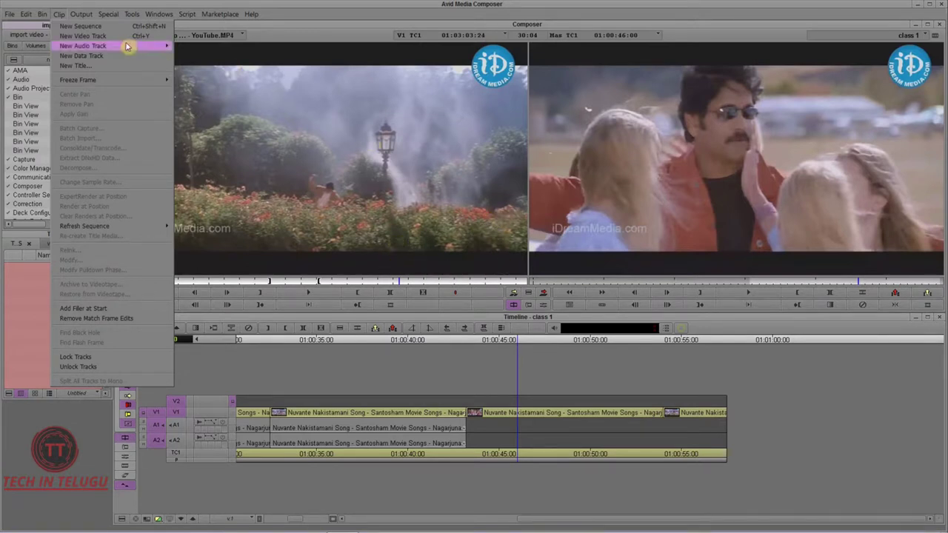
click(107, 69)
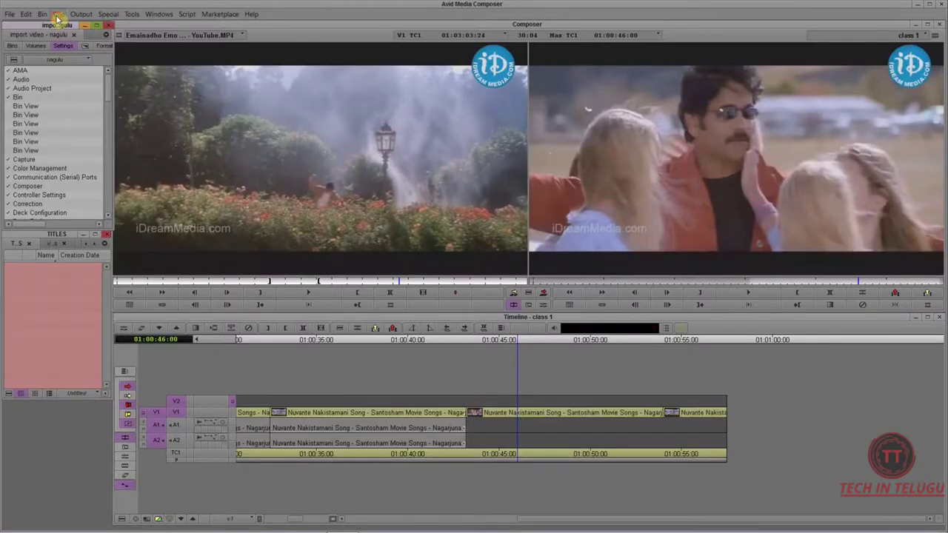
click(57, 15)
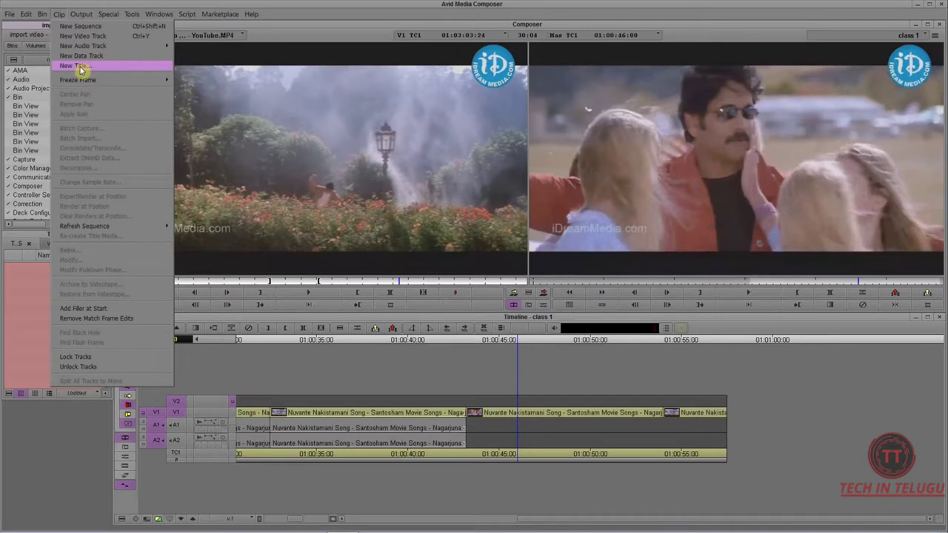
Step: In the project Settings, set Marquee Title's 'Create New Title using' option to Ask me
click(315, 142)
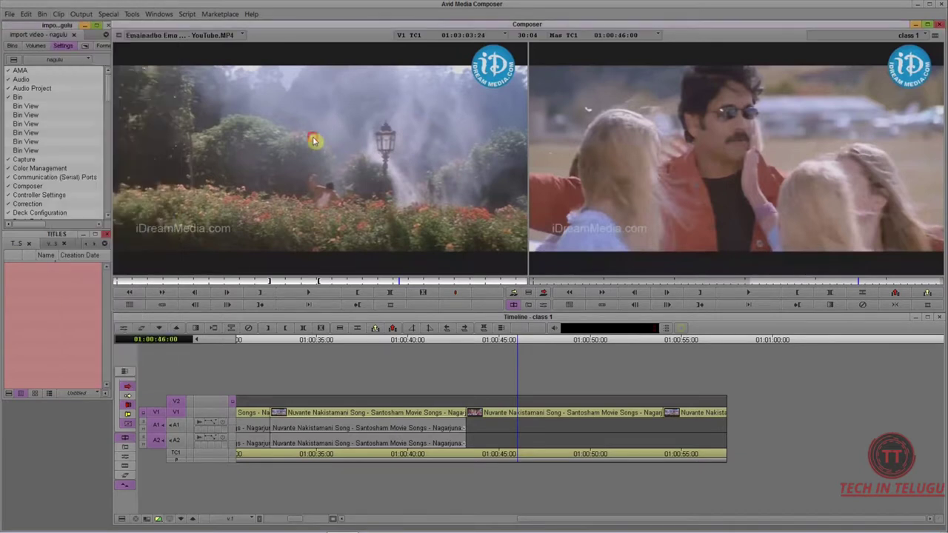
click(57, 47)
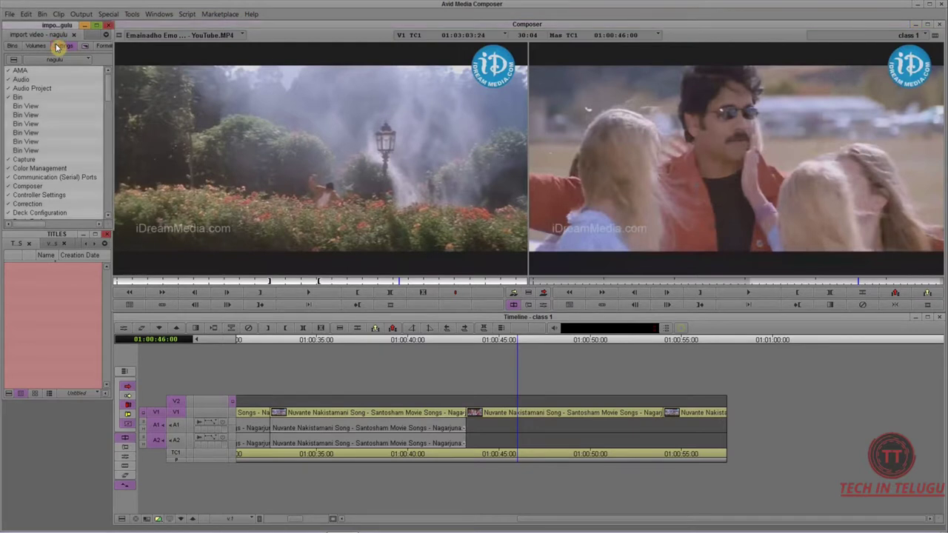
click(23, 70)
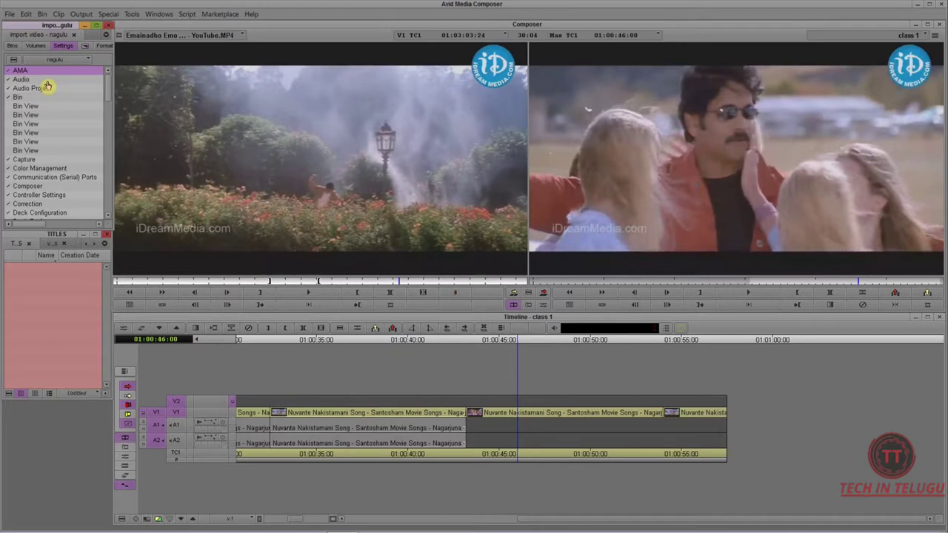
key(m)
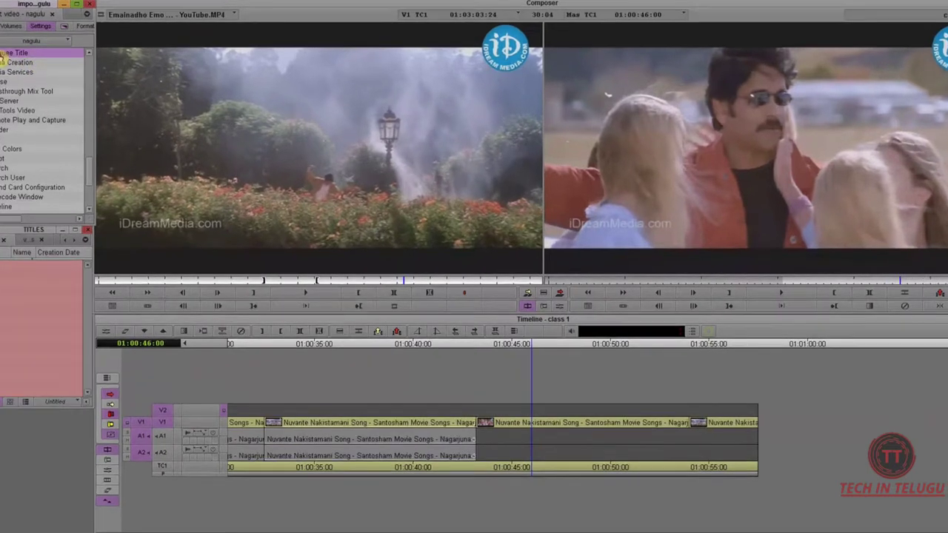
double_click(25, 74)
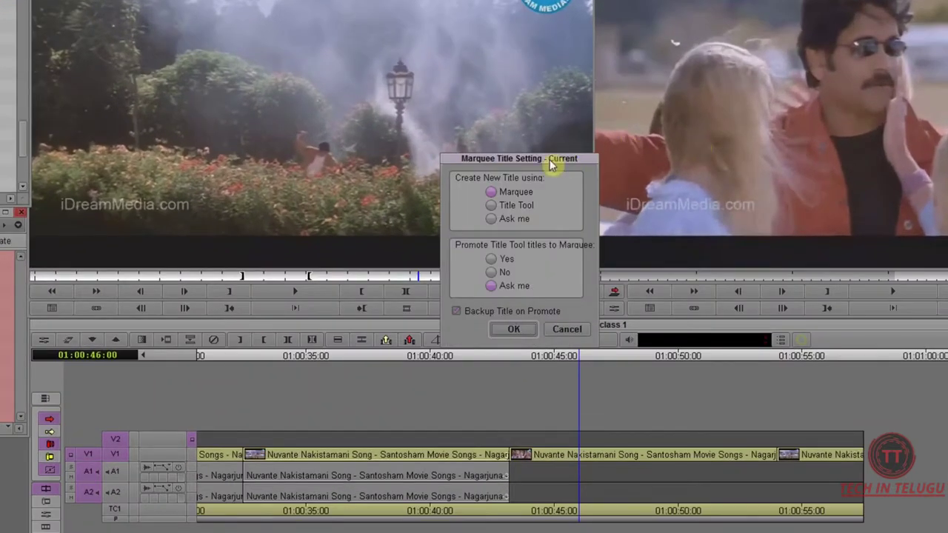
drag(525, 163, 523, 162)
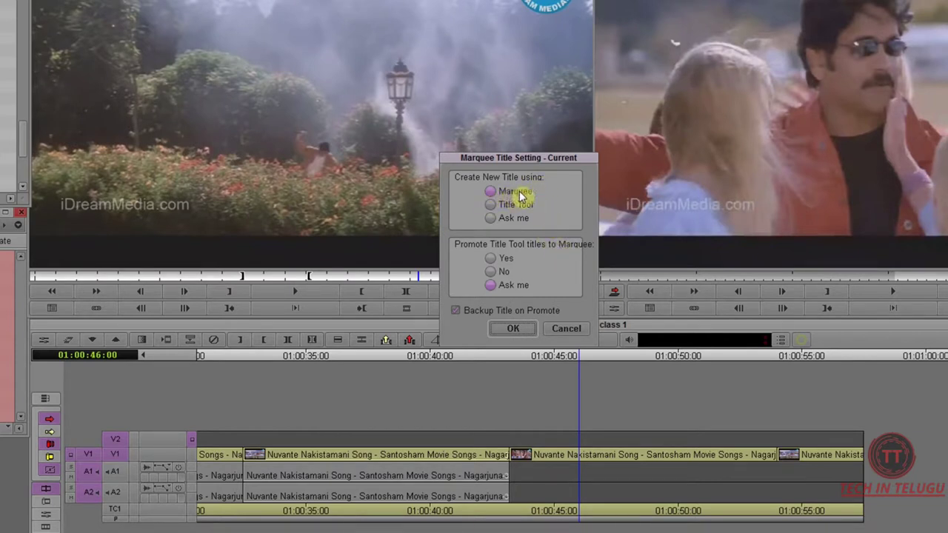
click(491, 219)
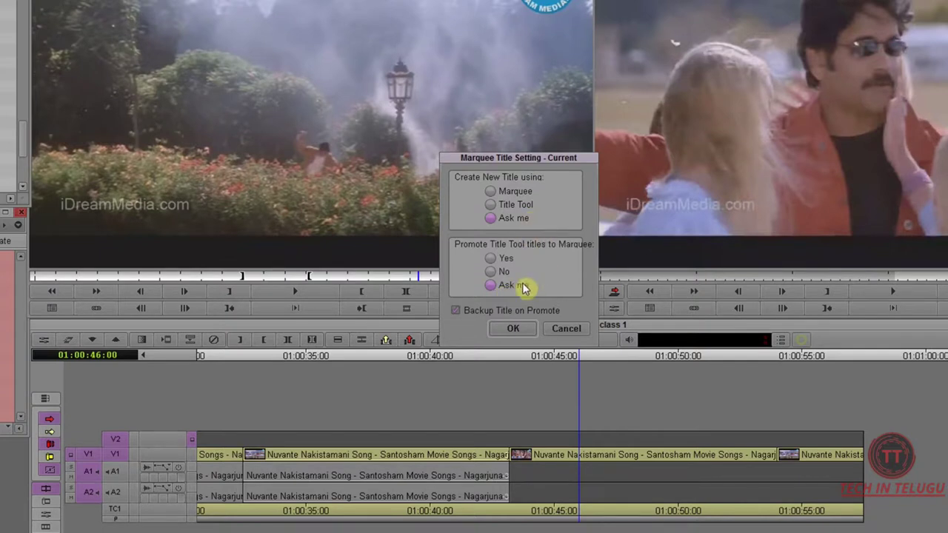
click(511, 330)
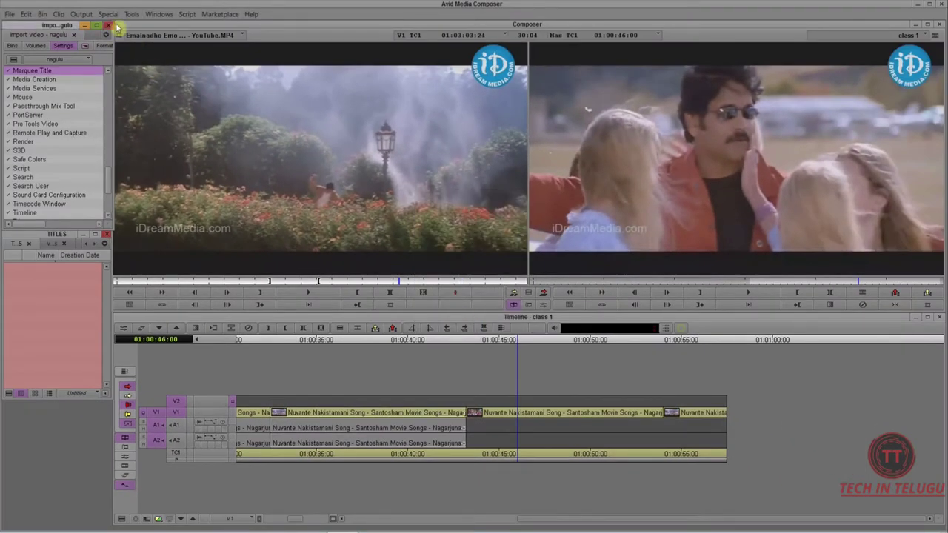
Step: Create a new untitled title from Clip > New Title, choosing Marquee as the tool
click(59, 15)
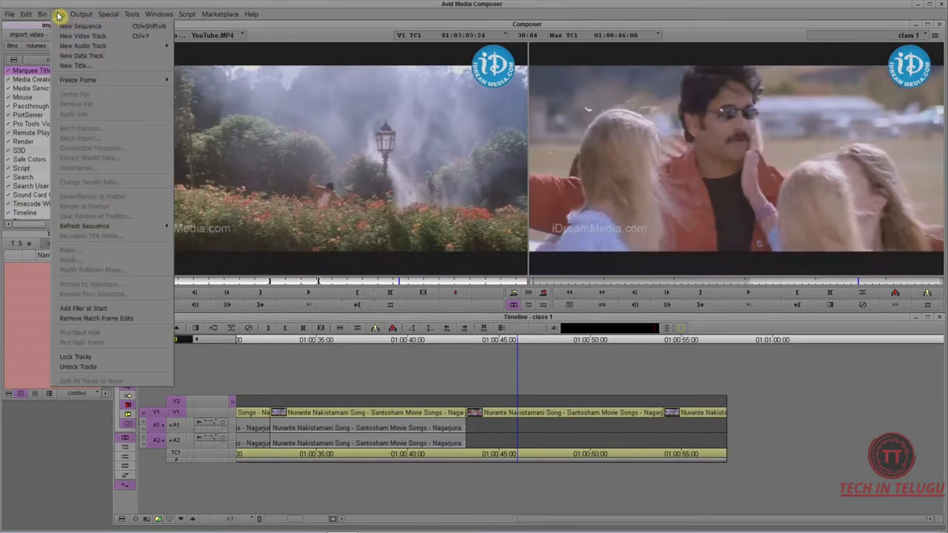
click(76, 70)
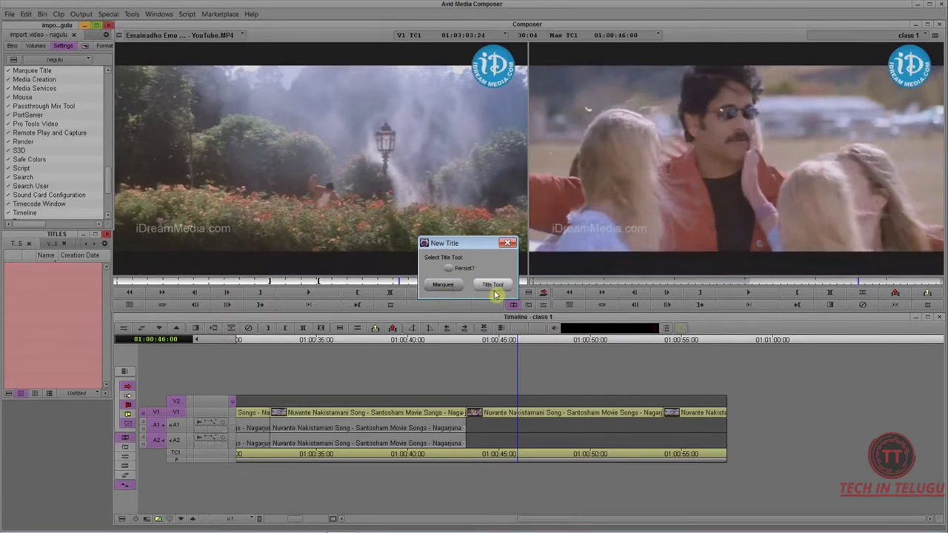
click(444, 286)
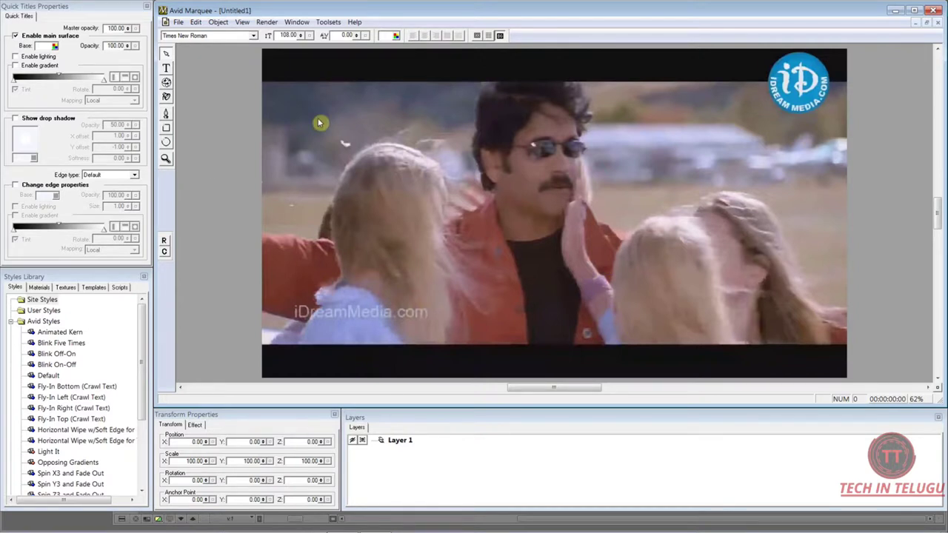
Step: Turn on the Safe Action/Title guides and select the Text tool
click(478, 36)
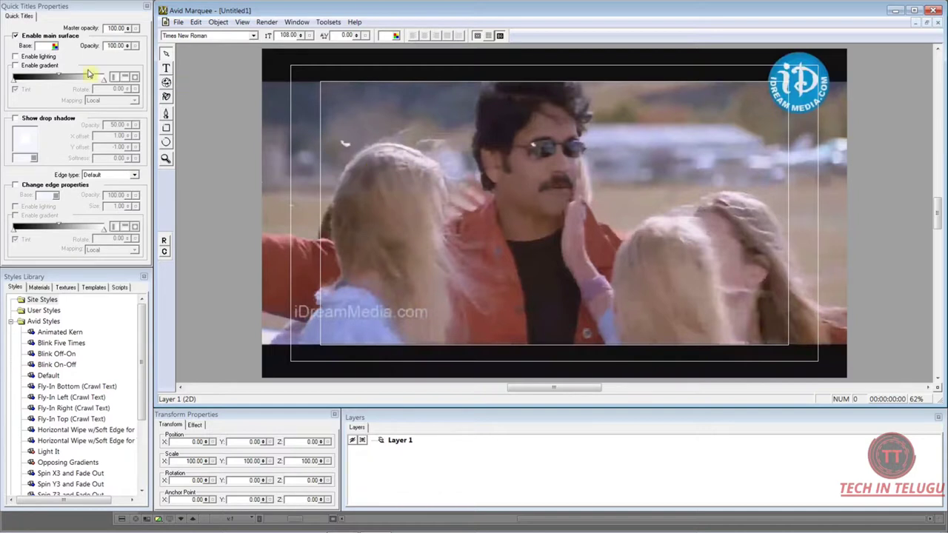
click(168, 68)
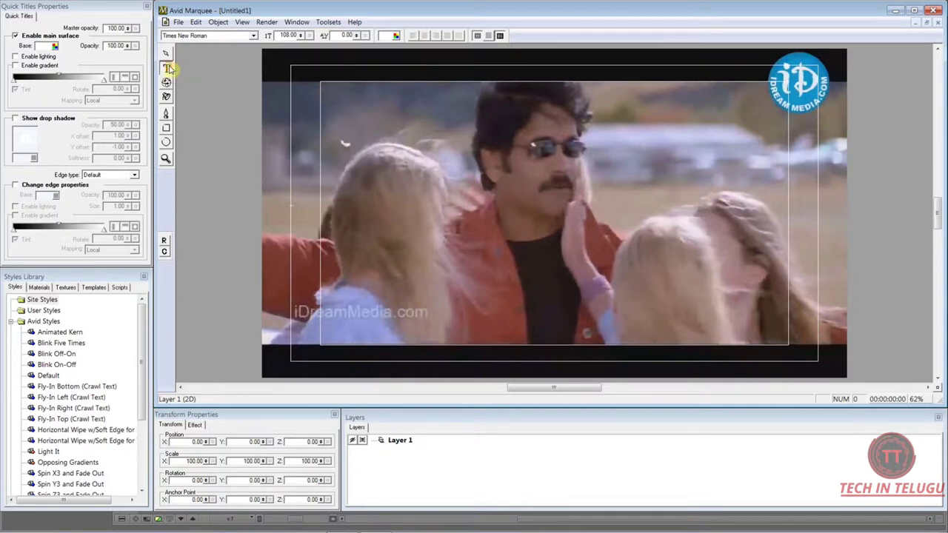
Step: Type 'AVID' in capital letters on the video frame
click(387, 179)
key(Caps_Lock)
text(AVID)
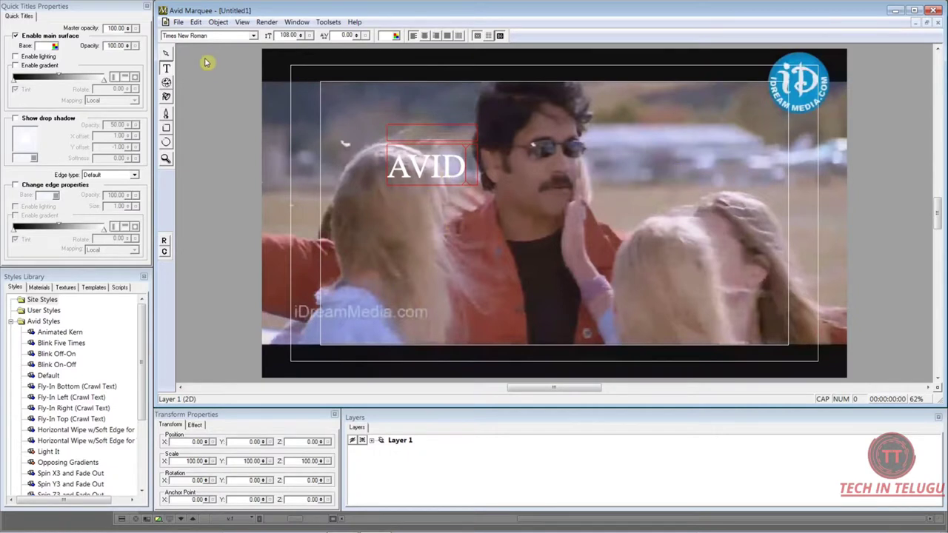
Step: Move the AVID box left inside the safe title area and enlarge it wider and taller
click(166, 56)
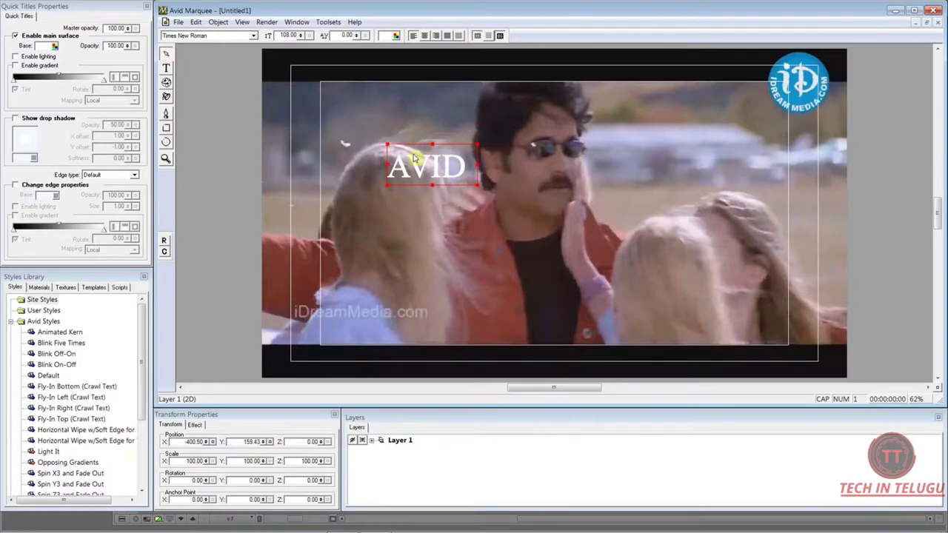
drag(430, 163, 494, 178)
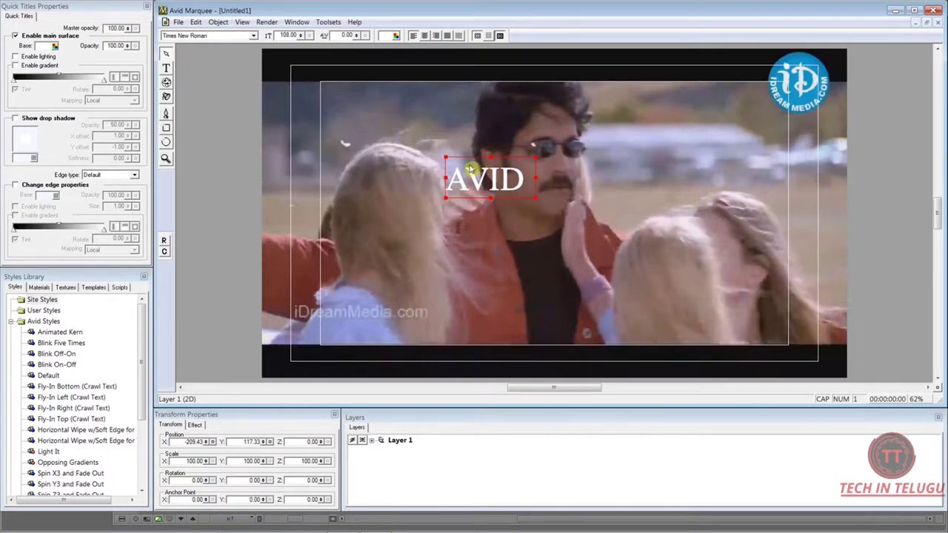
drag(451, 173, 370, 178)
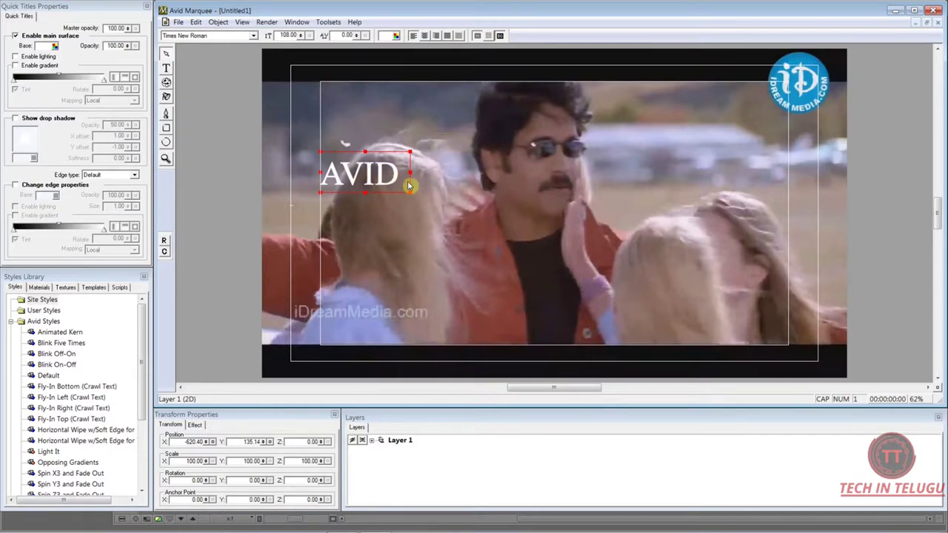
drag(409, 172, 788, 170)
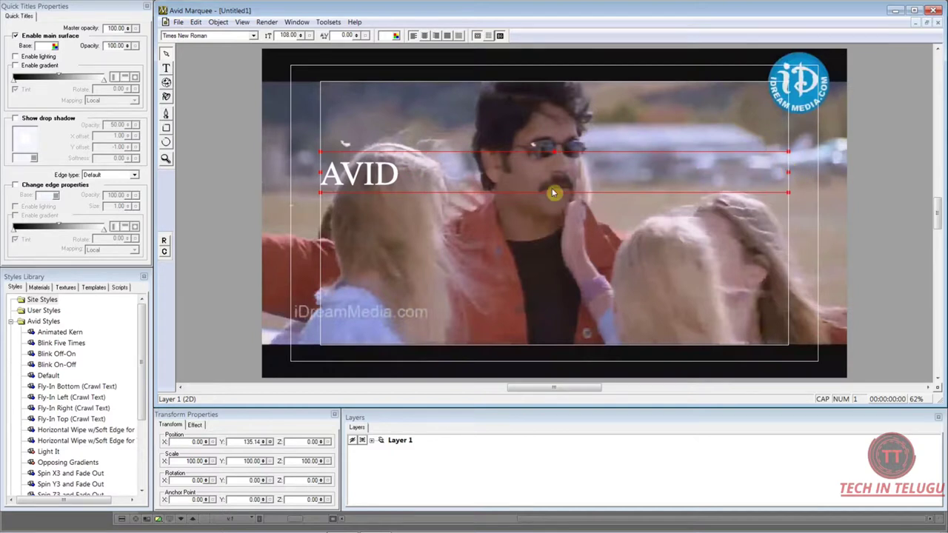
drag(554, 195, 556, 286)
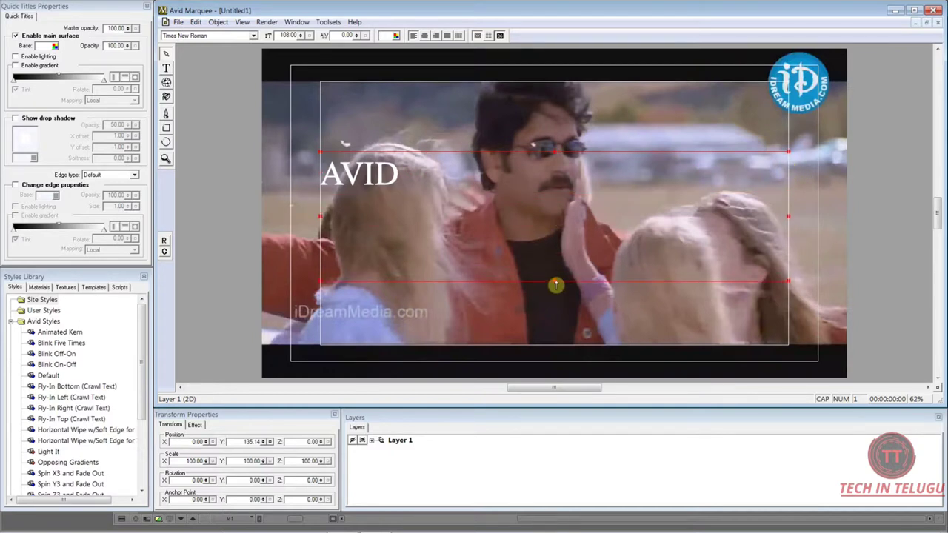
click(165, 68)
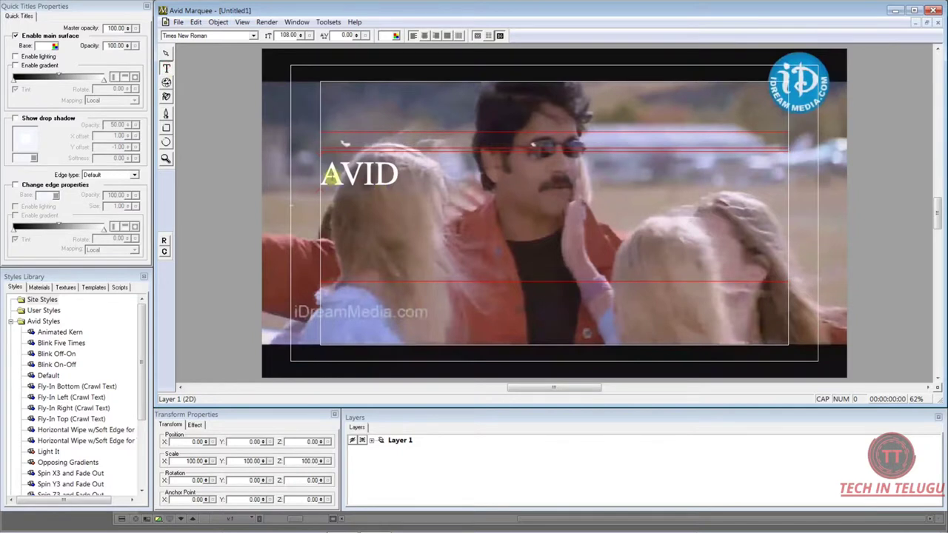
Step: Select all four letters of AVID and change the font to Impact
drag(325, 181, 404, 177)
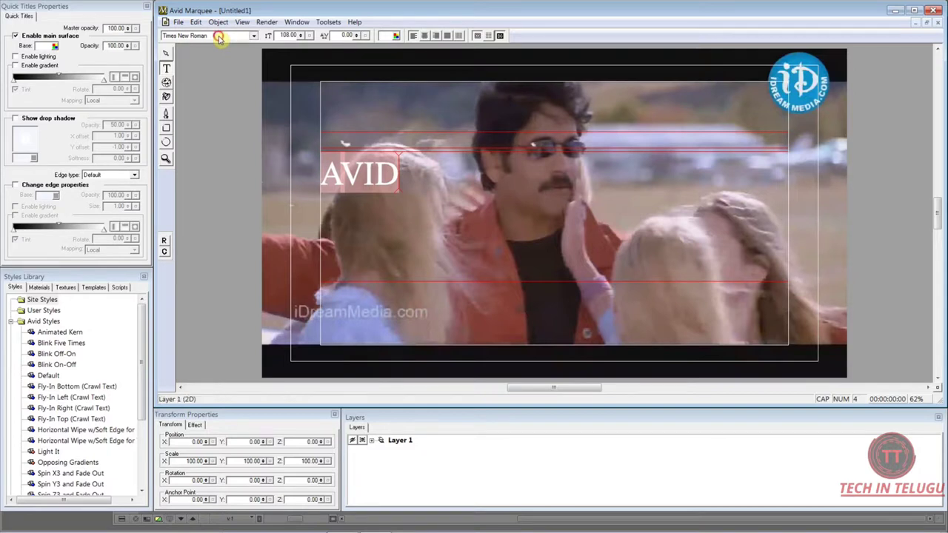
click(218, 36)
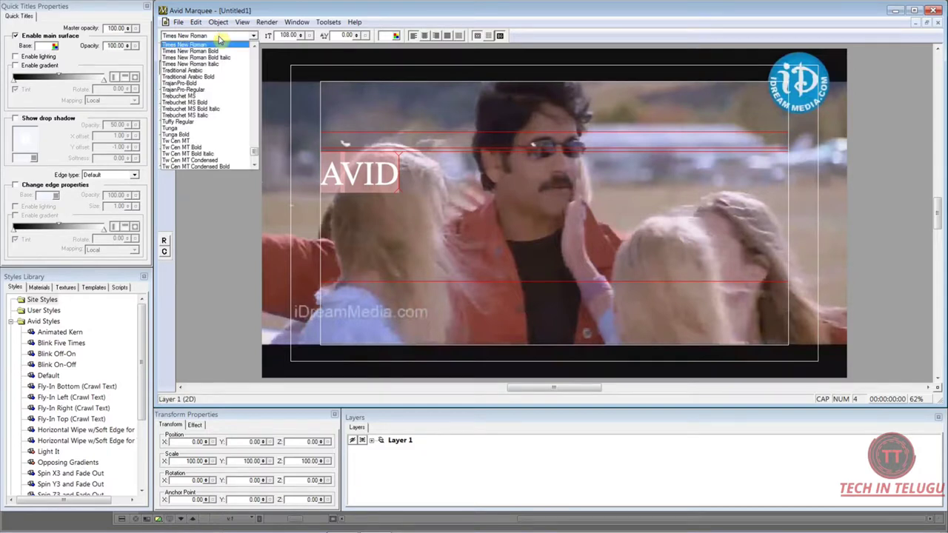
key(i)
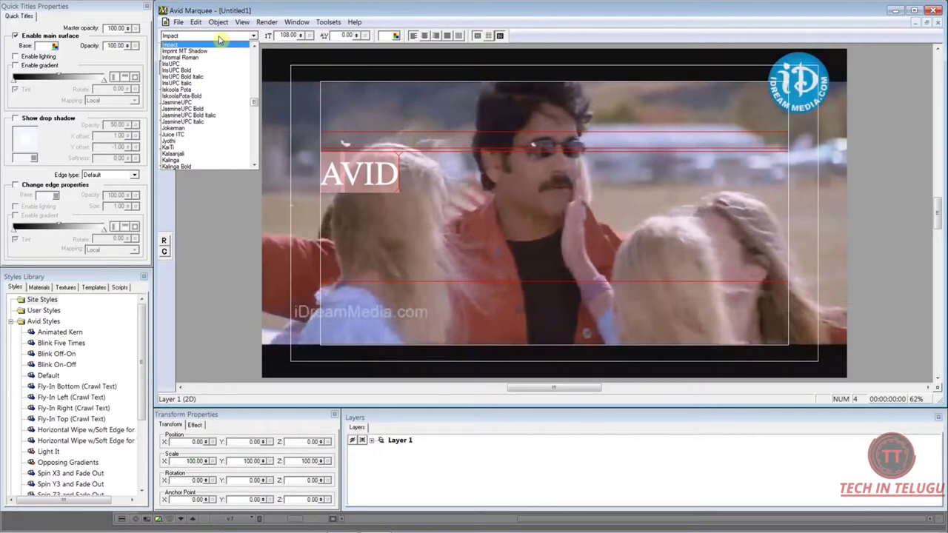
click(196, 45)
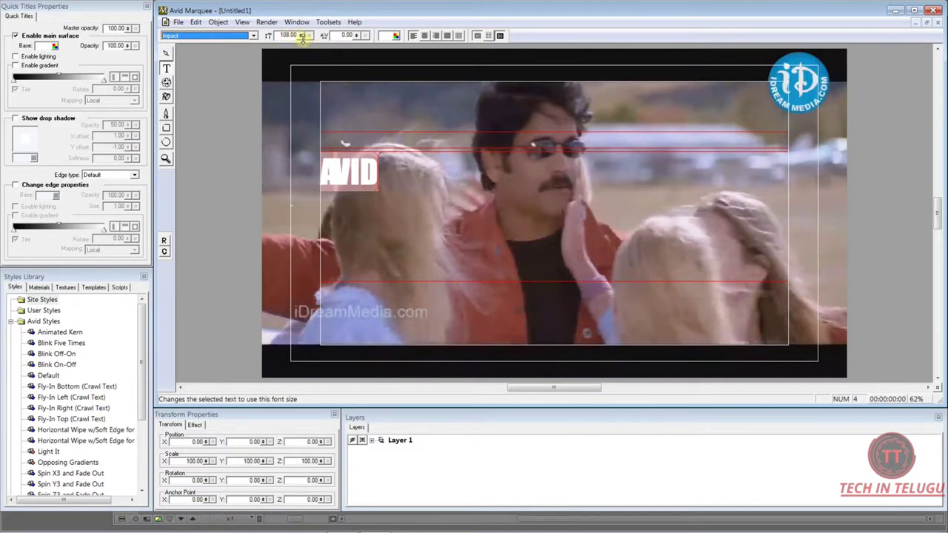
Step: Set the AVID font size to 100, then raise it to 600 with the size spinner
mouse_move(300, 35)
mouse_down()
mouse_move(301, 67)
mouse_move(305, 46)
mouse_move(309, 69)
mouse_move(309, 2)
mouse_move(297, 37)
mouse_up()
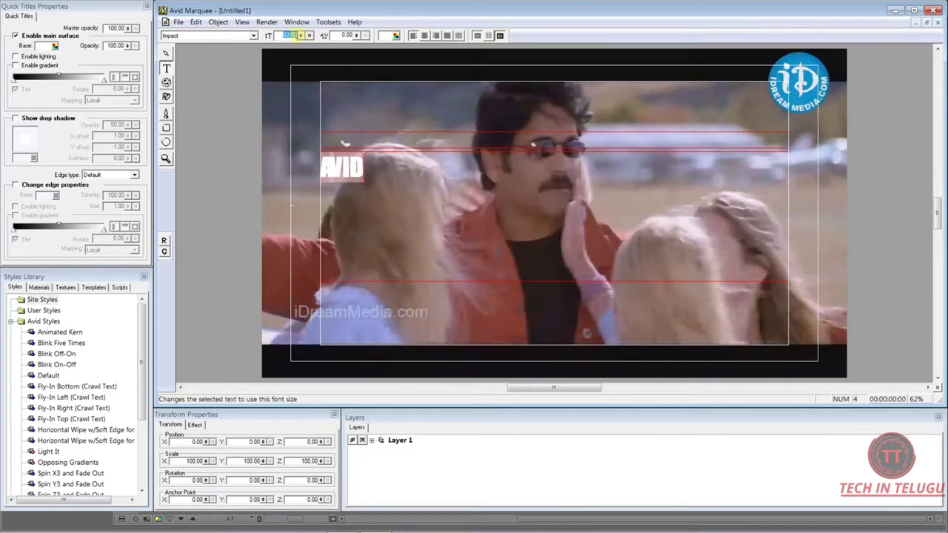
drag(296, 35, 279, 36)
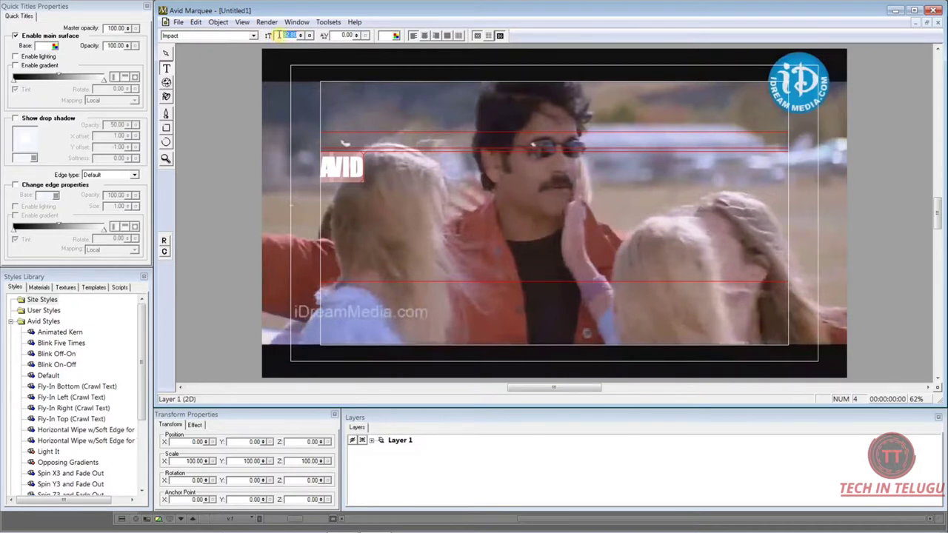
text(100)
key(Return)
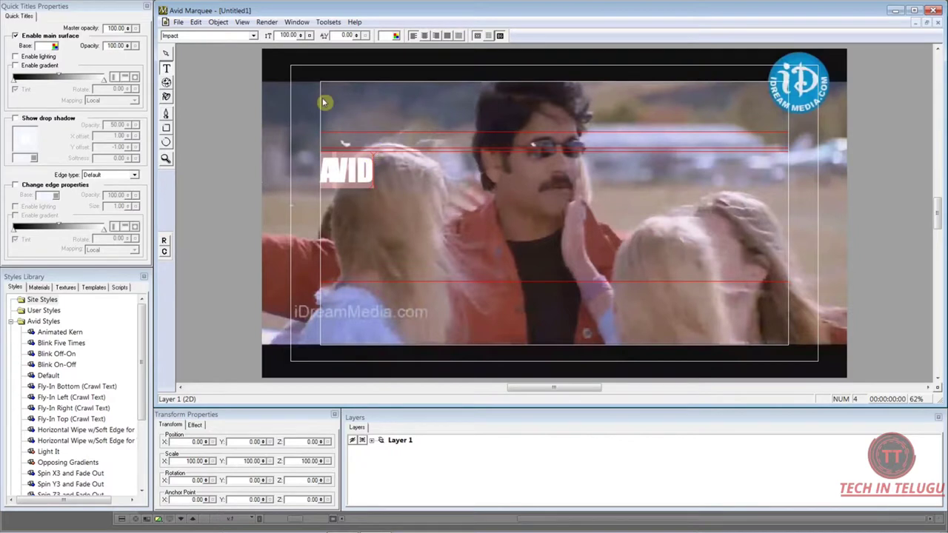
drag(300, 34, 300, 1)
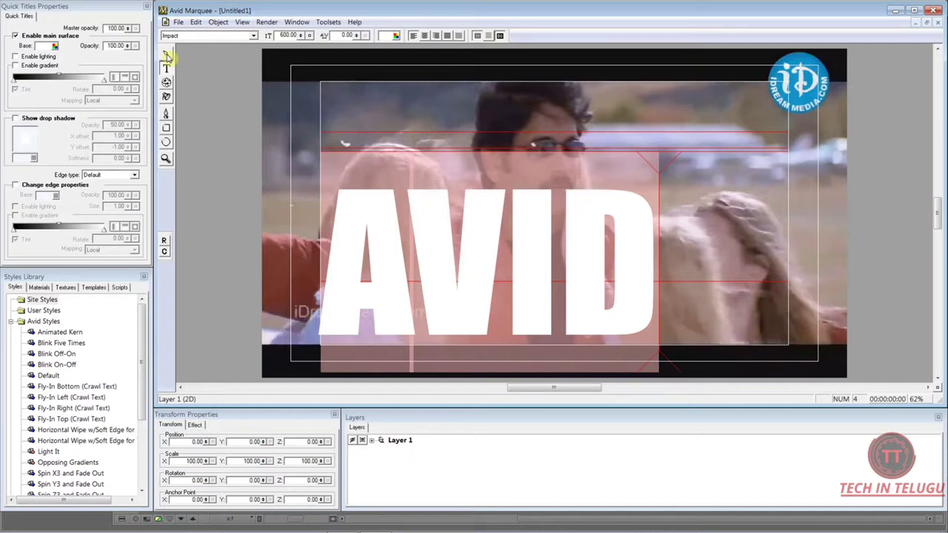
click(166, 56)
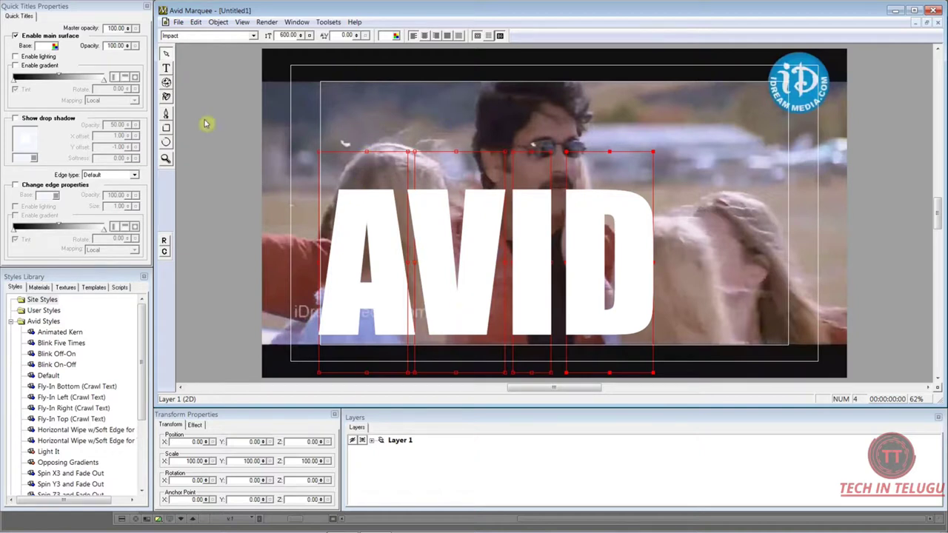
Step: Reselect the AVID text box and drag it higher in the frame to Y 12.44
click(356, 101)
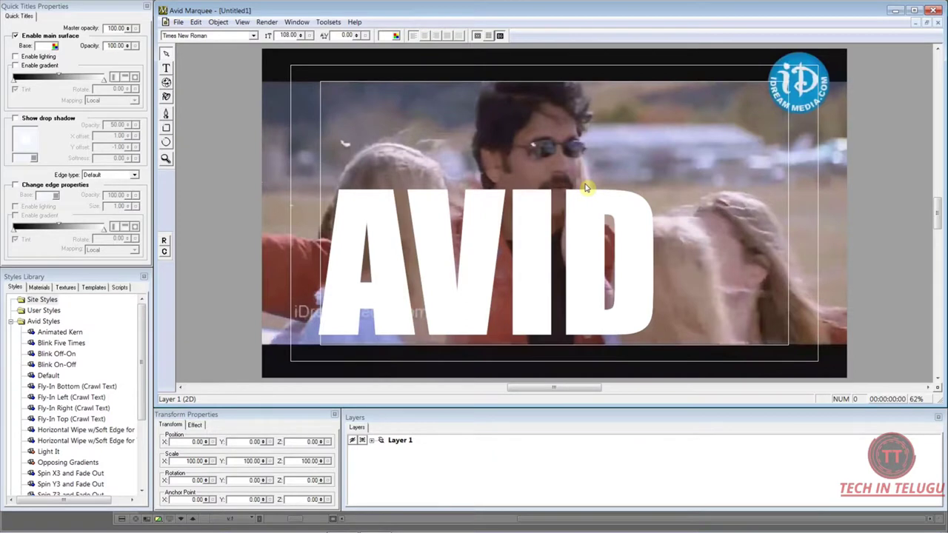
click(380, 216)
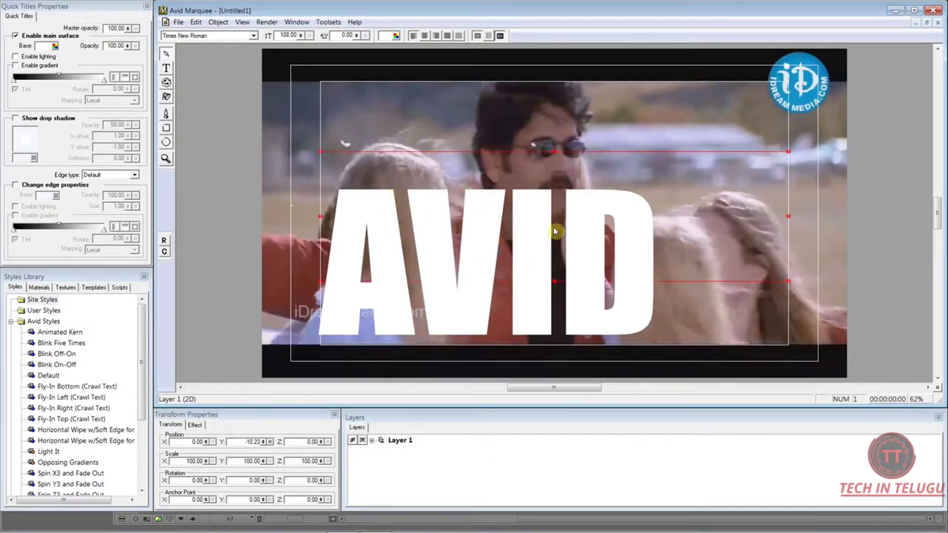
drag(475, 233, 495, 198)
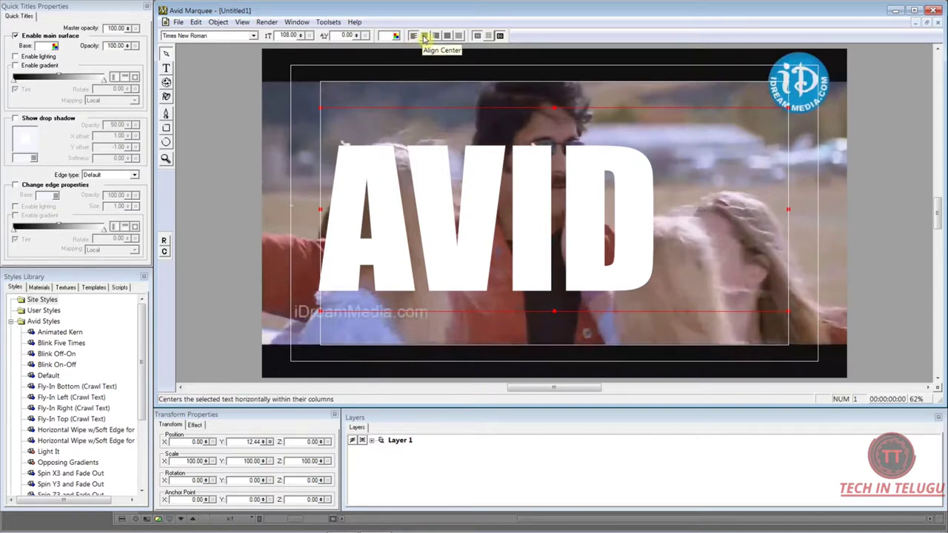
Step: Compare left and right alignment, then center-align the AVID text in its box
click(424, 37)
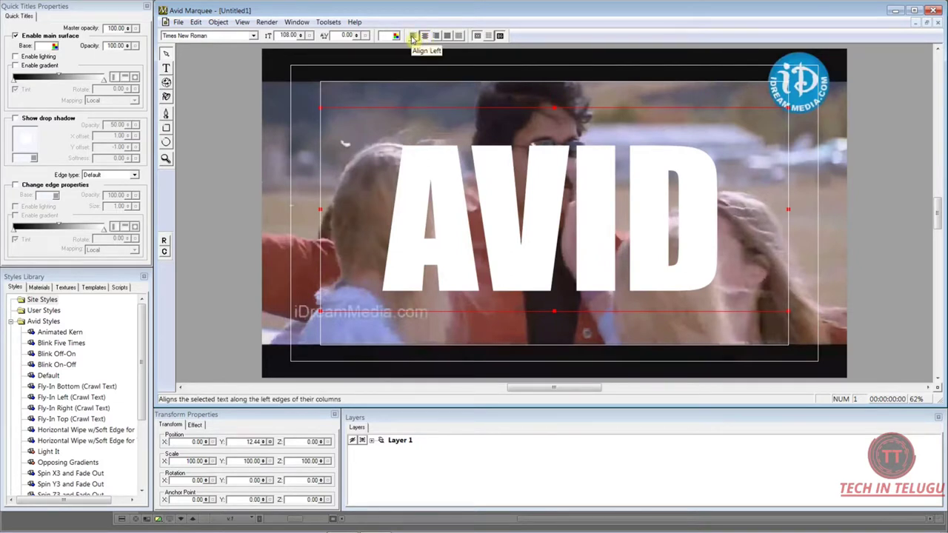
click(413, 37)
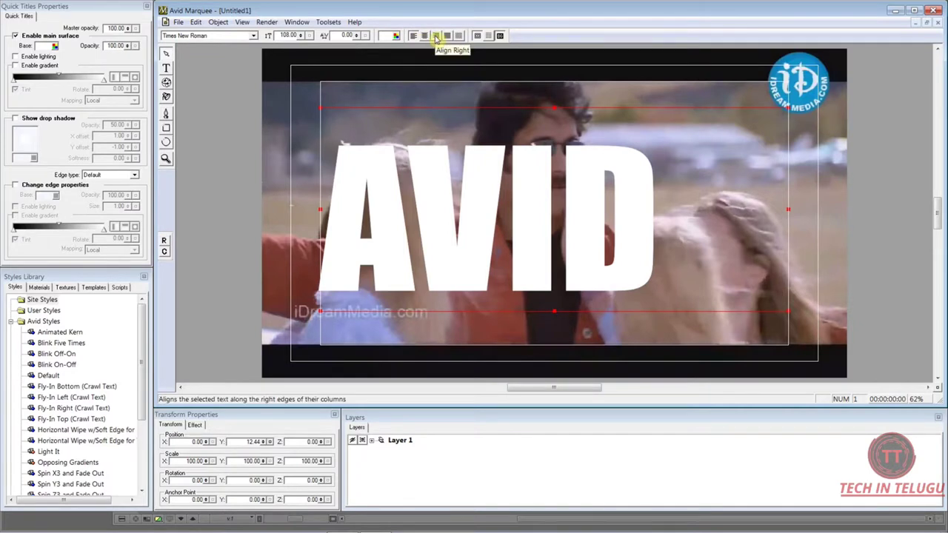
click(436, 37)
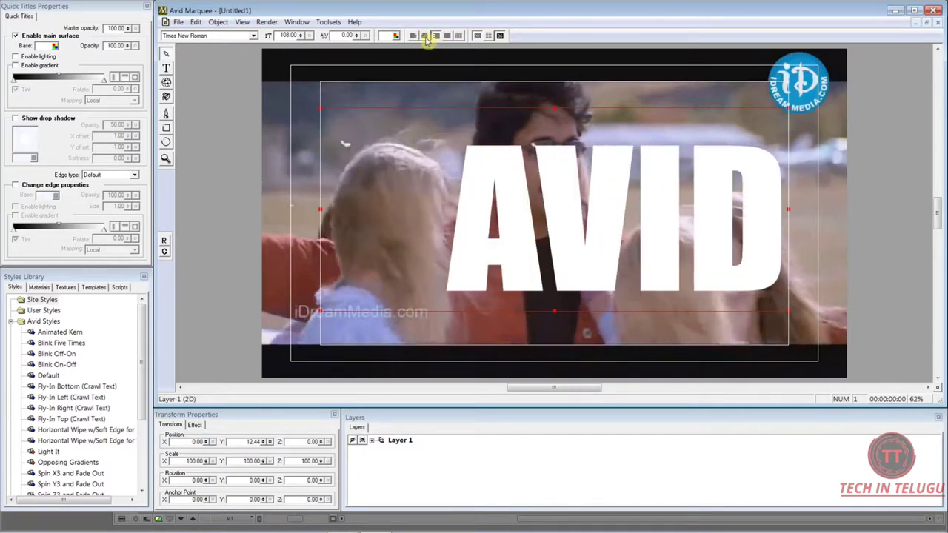
click(425, 37)
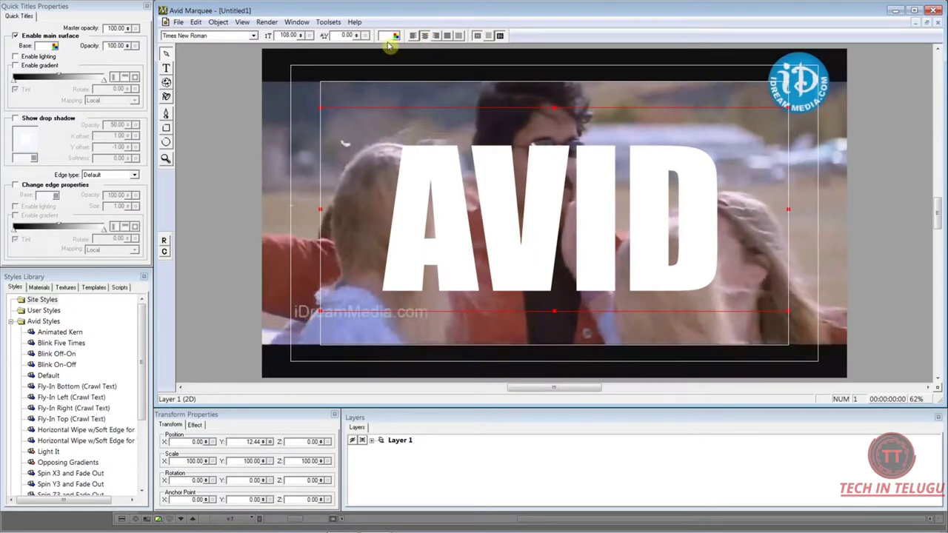
Step: Set the AVID kerning to 2, then adjust it with the spinner to spread the letters
double_click(348, 35)
text(2)
key(Return)
drag(354, 35, 357, 25)
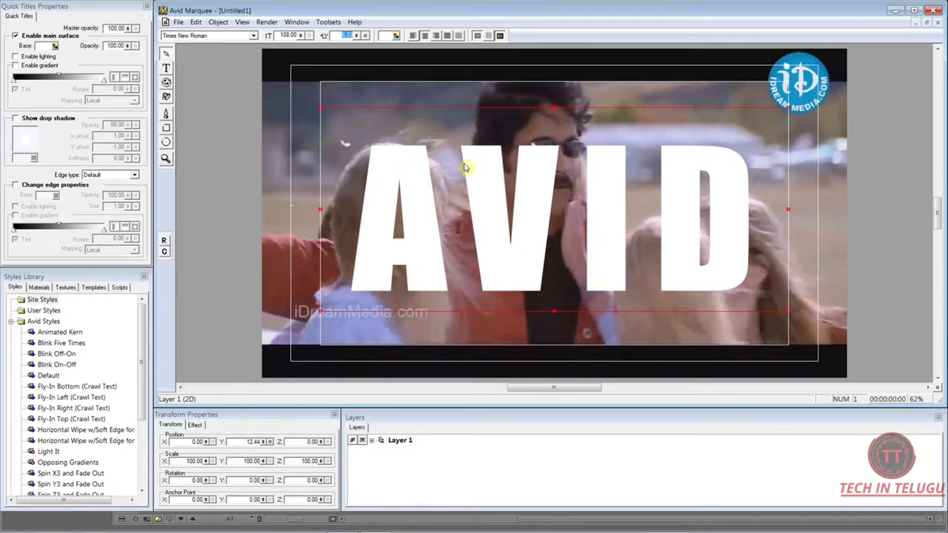
mouse_move(361, 37)
mouse_down()
mouse_move(354, 17)
mouse_move(346, 38)
mouse_move(360, 47)
mouse_up()
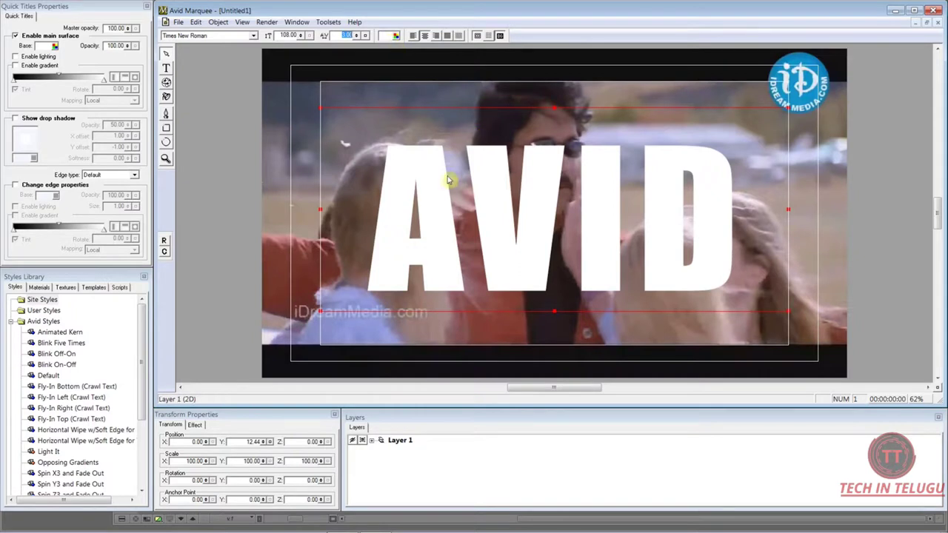
click(396, 38)
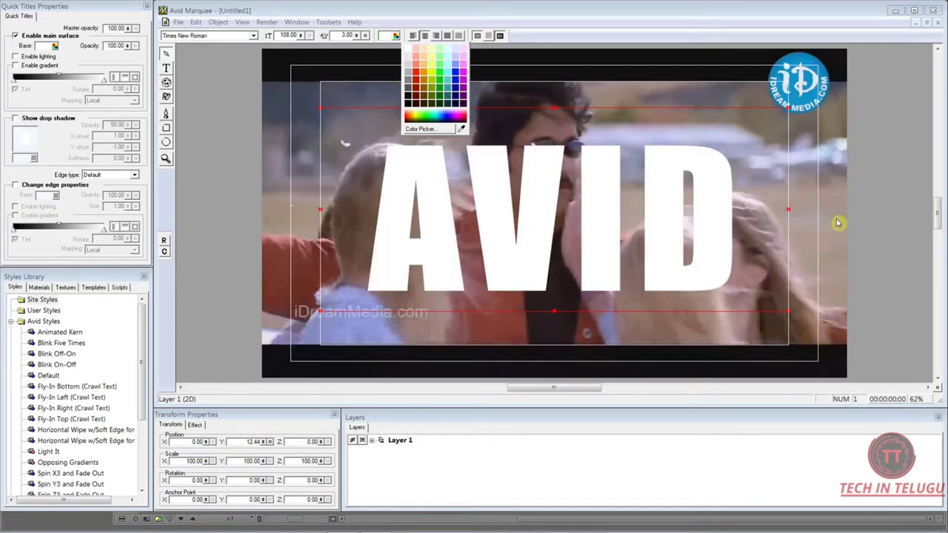
click(460, 130)
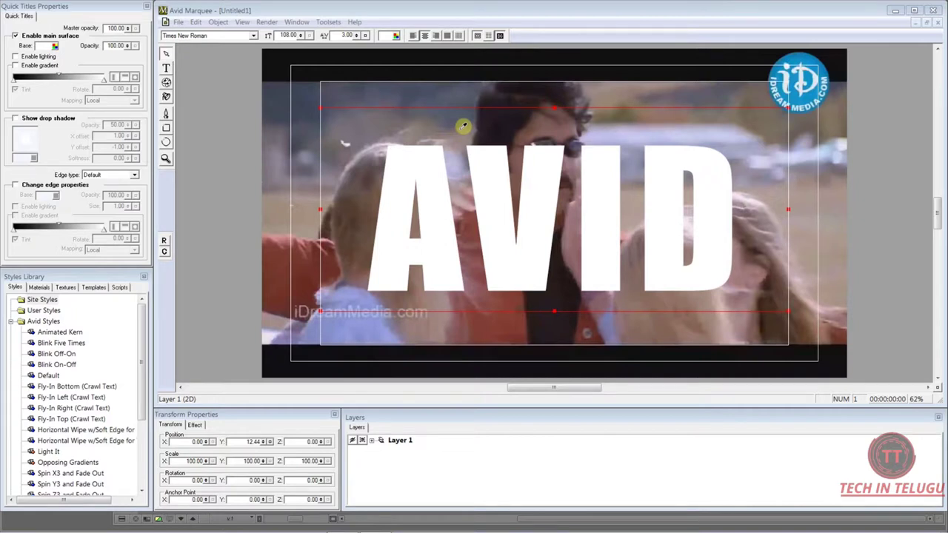
click(518, 97)
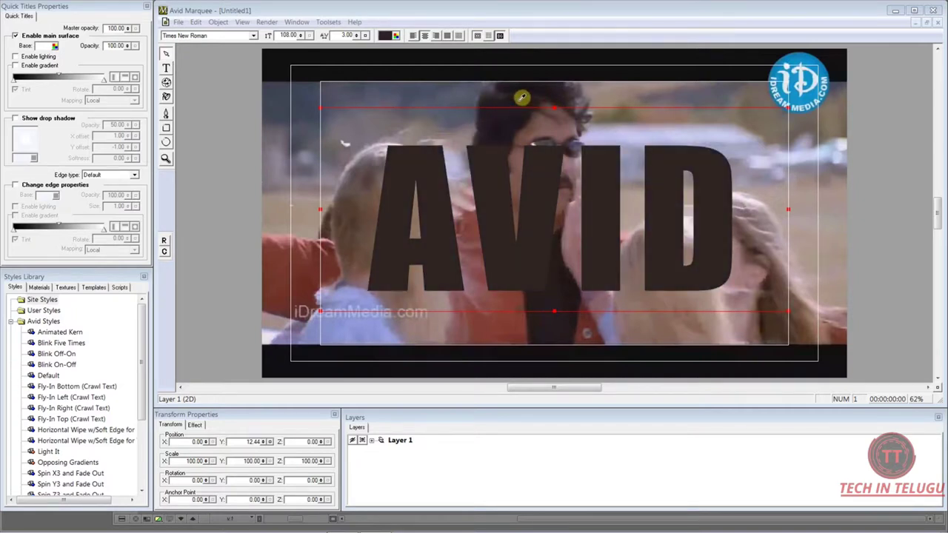
drag(521, 99, 825, 65)
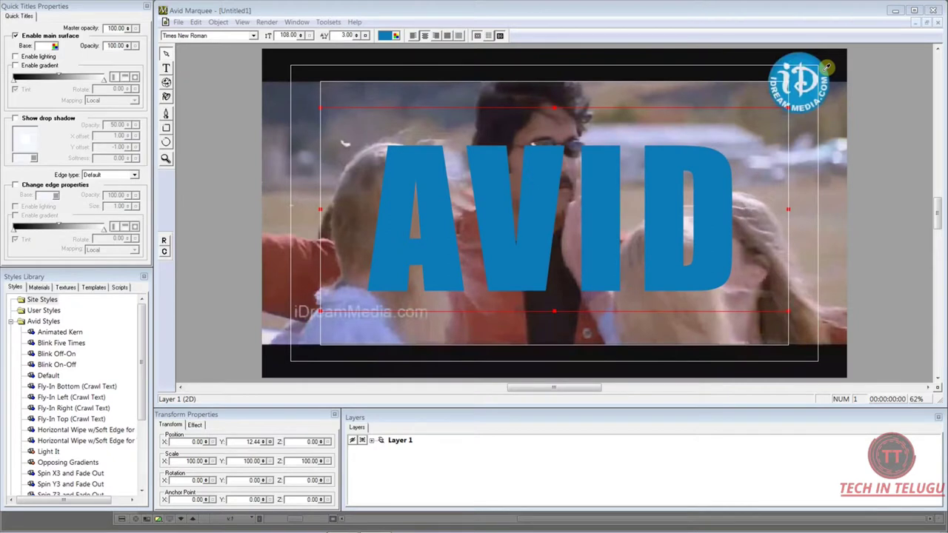
drag(826, 67, 826, 67)
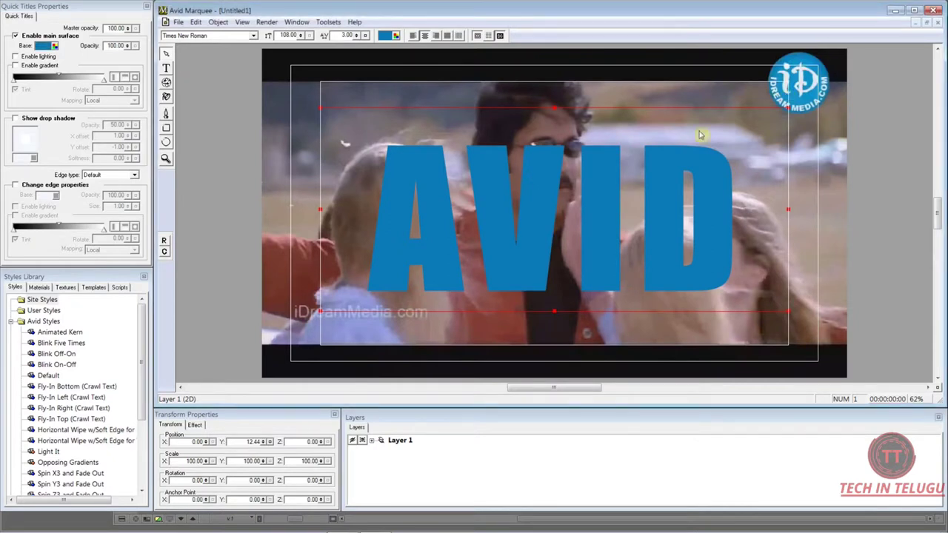
click(395, 35)
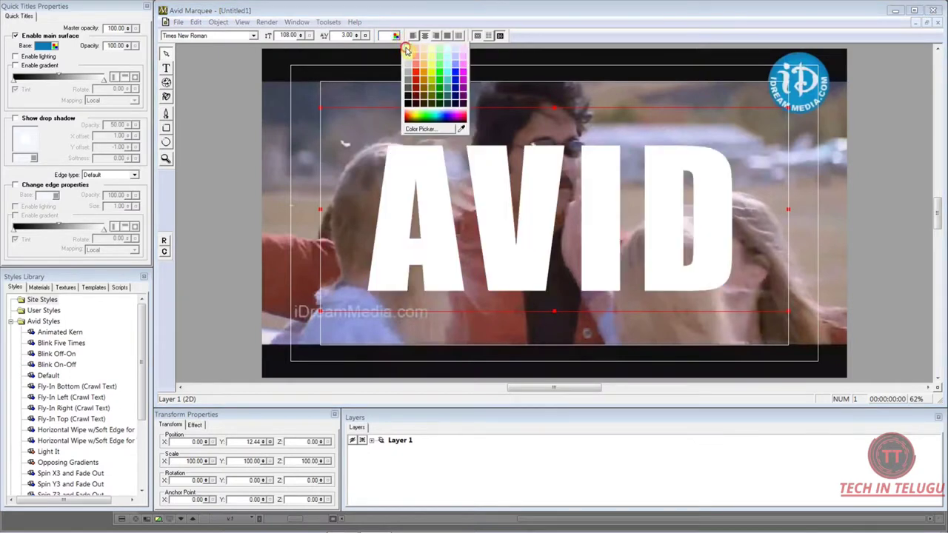
click(406, 49)
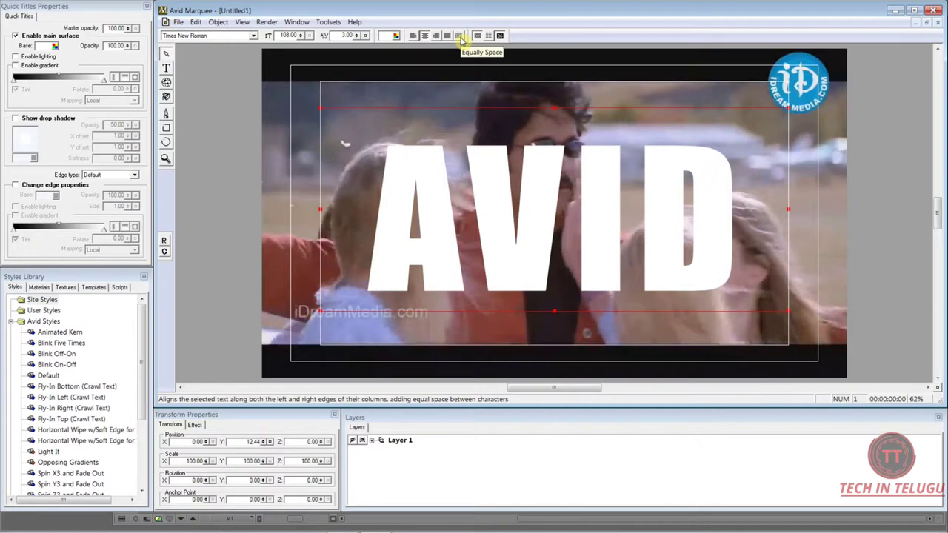
click(460, 38)
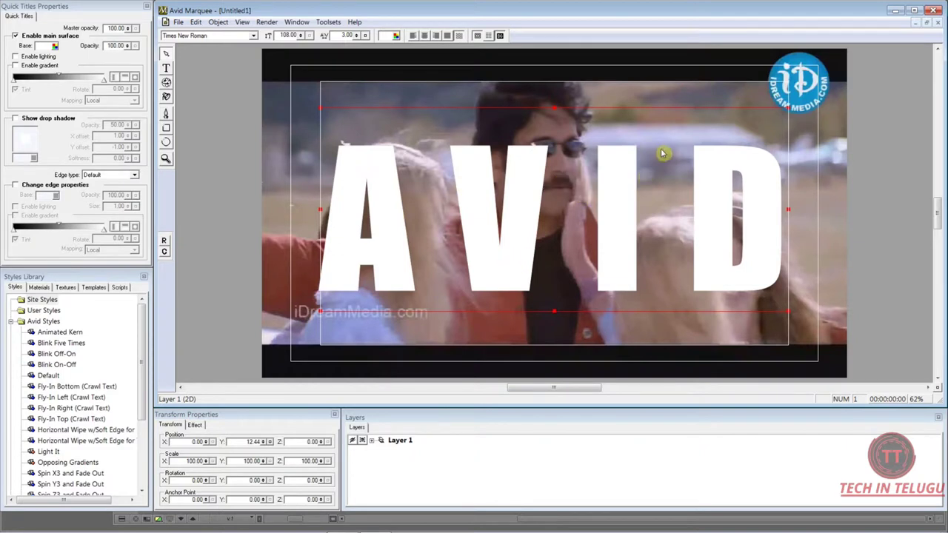
click(425, 37)
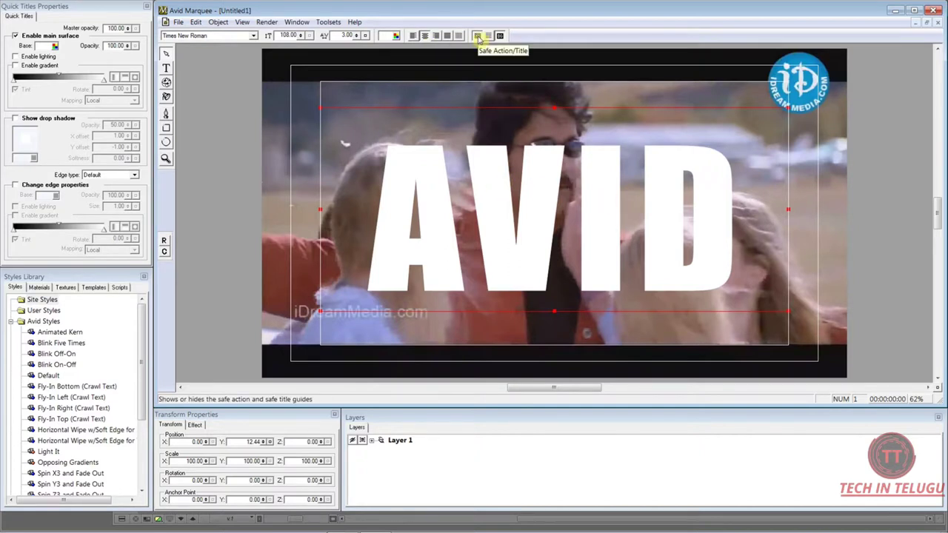
click(478, 37)
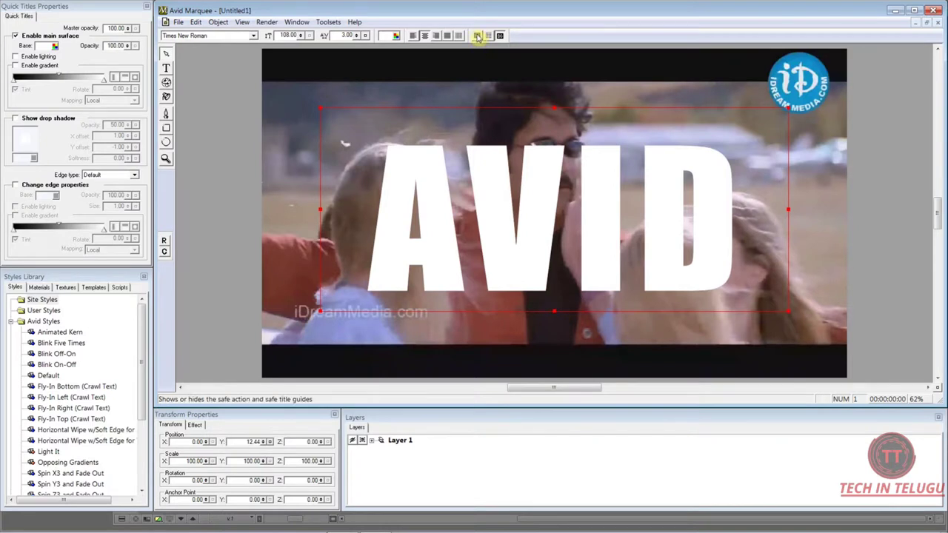
click(478, 37)
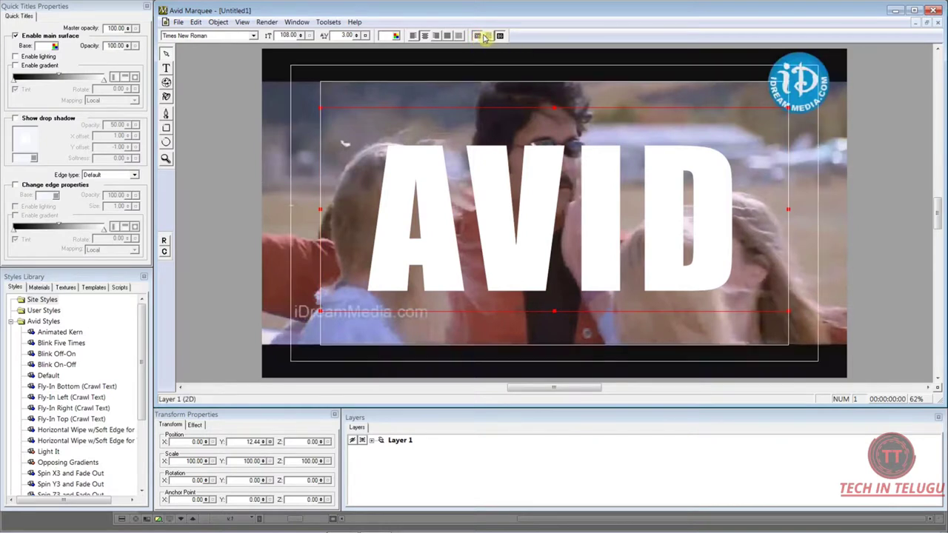
click(489, 37)
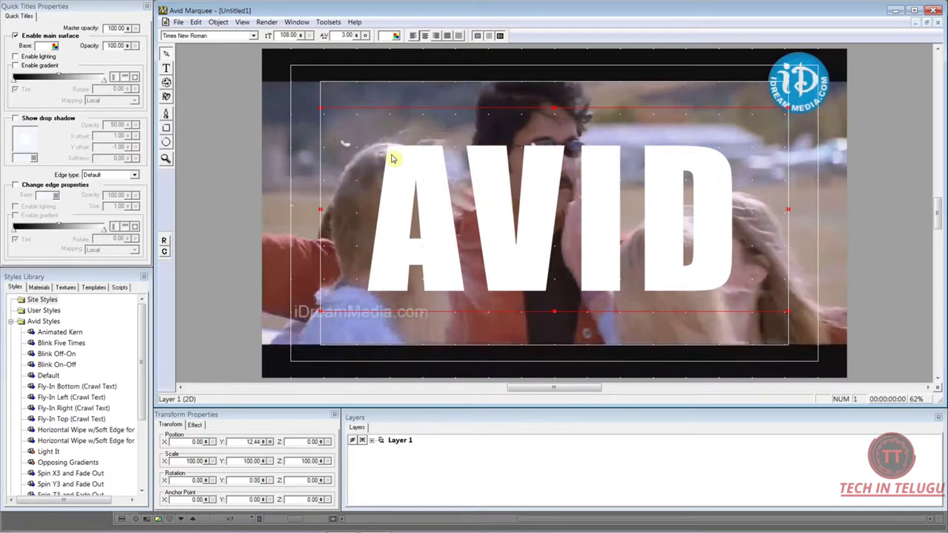
click(501, 37)
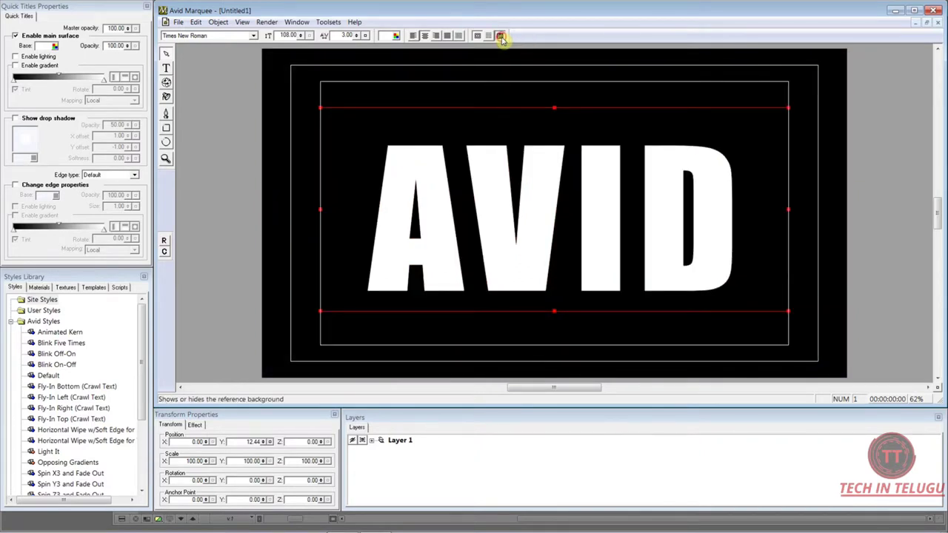
click(501, 37)
click(501, 37)
click(501, 37)
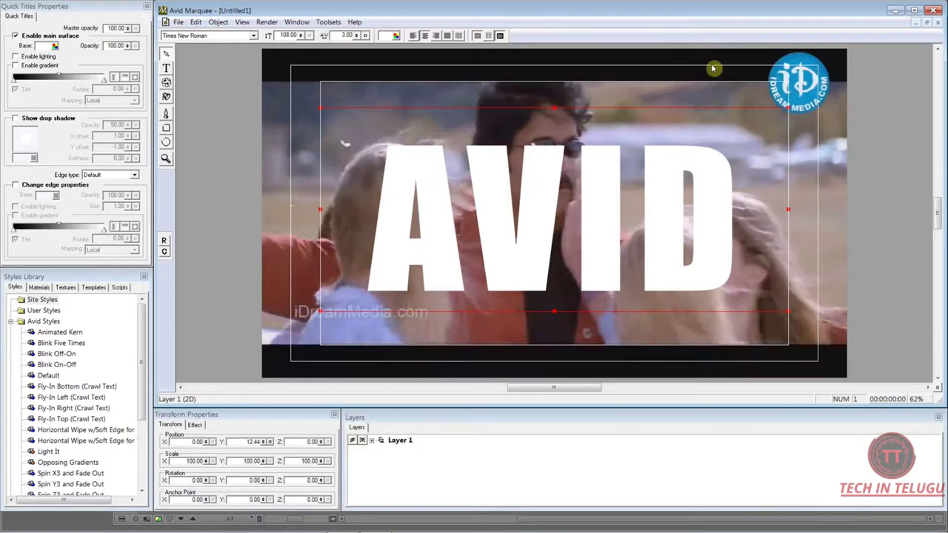
click(208, 36)
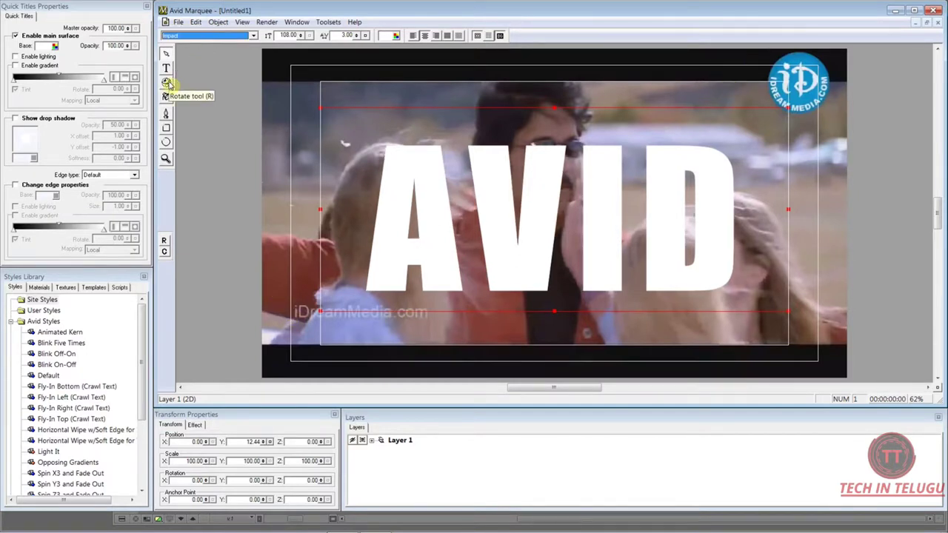
click(167, 83)
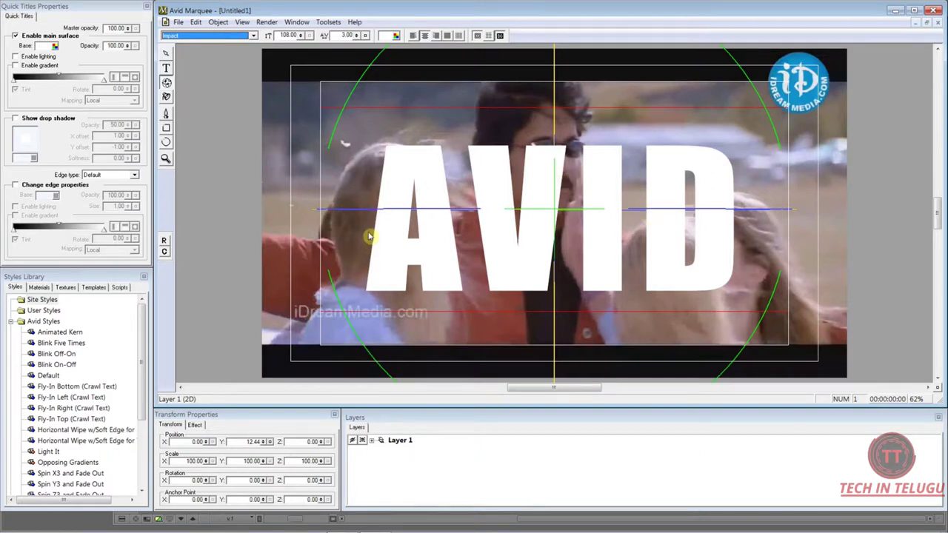
mouse_move(364, 208)
mouse_down()
mouse_move(413, 210)
mouse_move(360, 205)
mouse_move(373, 207)
mouse_up()
drag(595, 116, 566, 144)
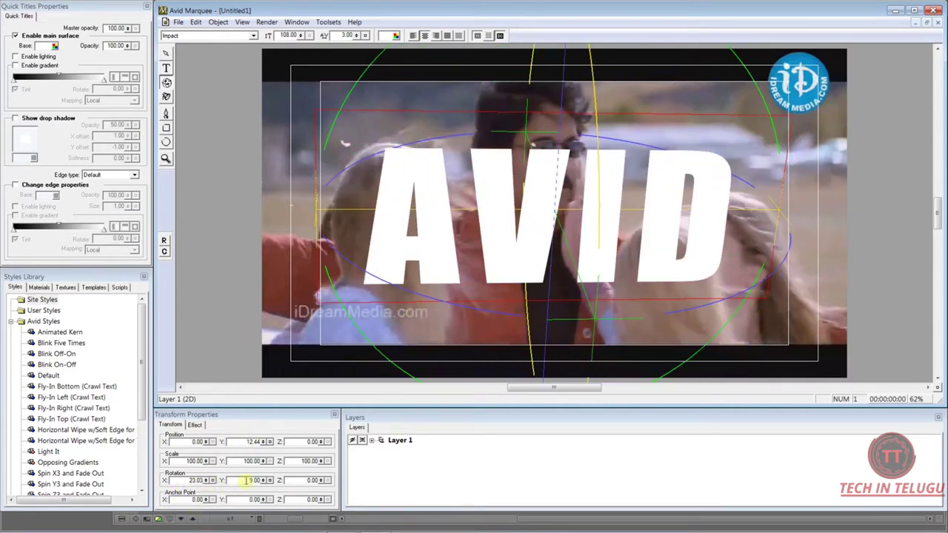
drag(317, 480, 227, 460)
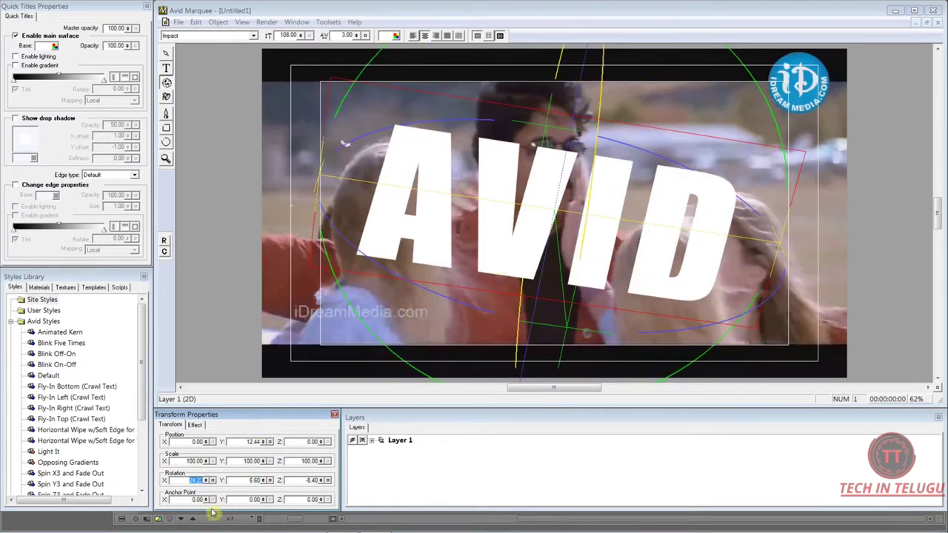
text(0)
key(Return)
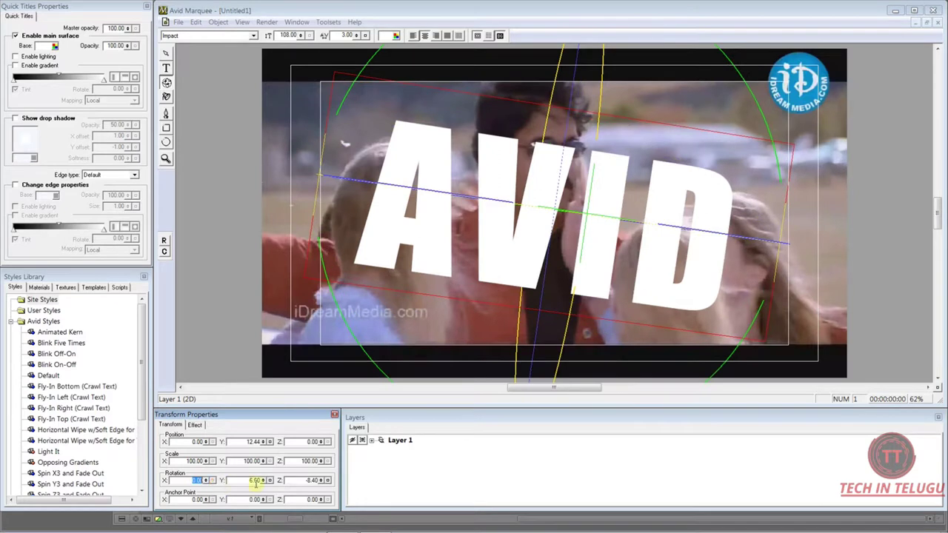
click(271, 481)
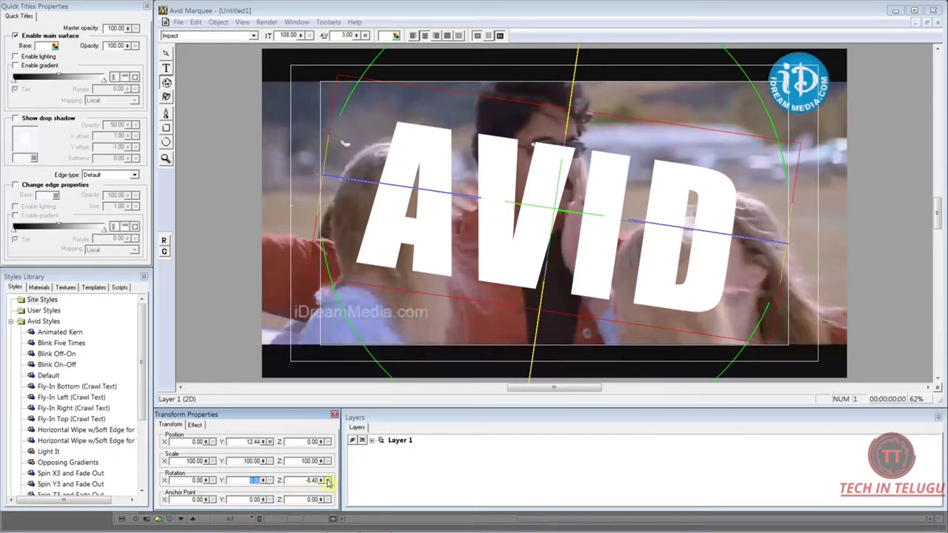
click(328, 481)
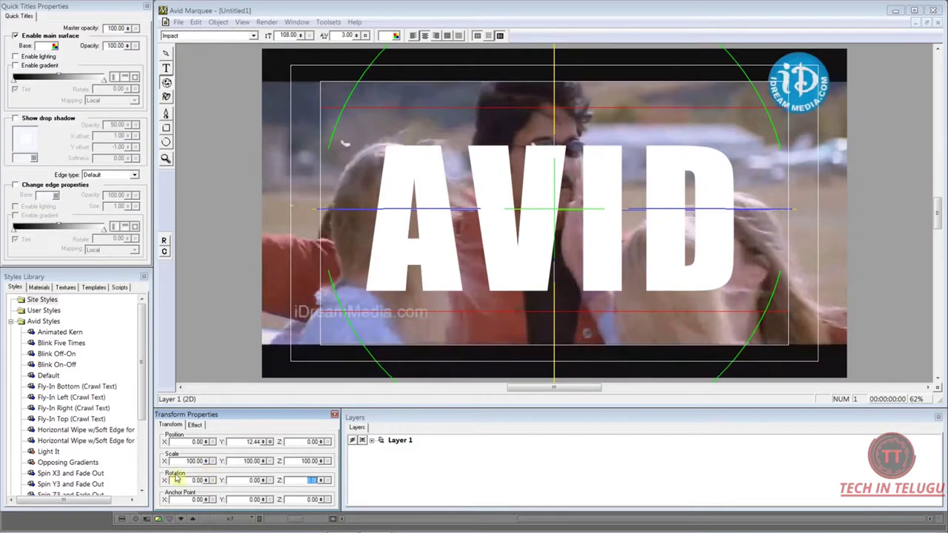
drag(206, 463, 212, 427)
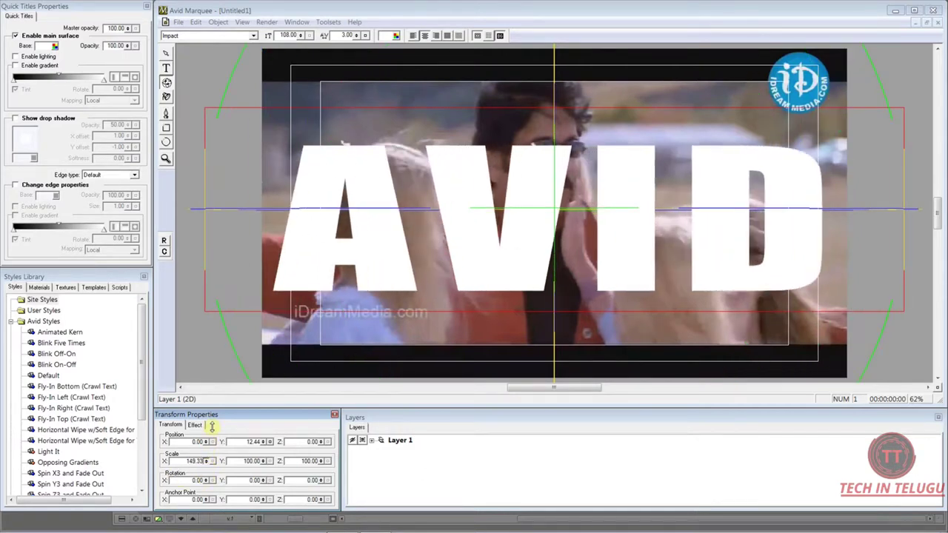
click(211, 459)
text(100)
key(Return)
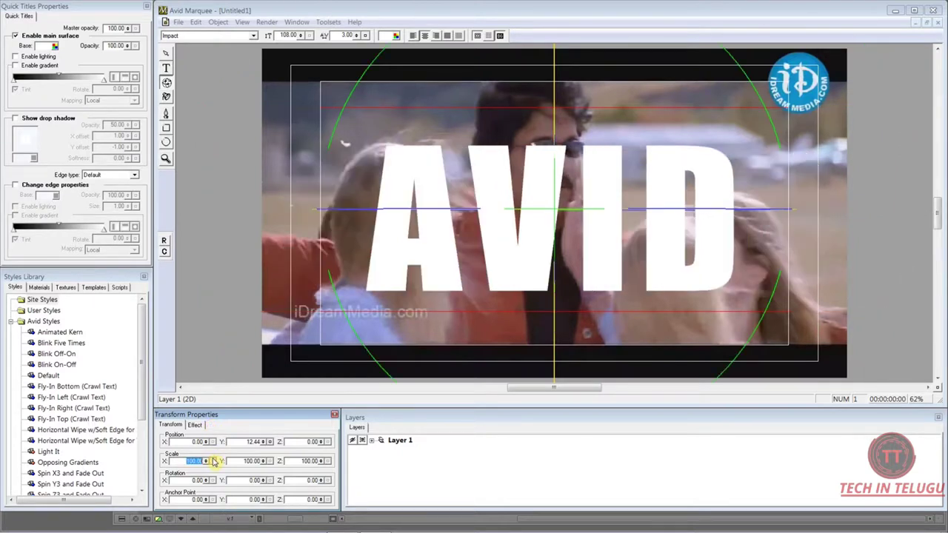
mouse_move(261, 463)
mouse_down()
mouse_move(263, 400)
mouse_move(261, 461)
mouse_up()
click(256, 461)
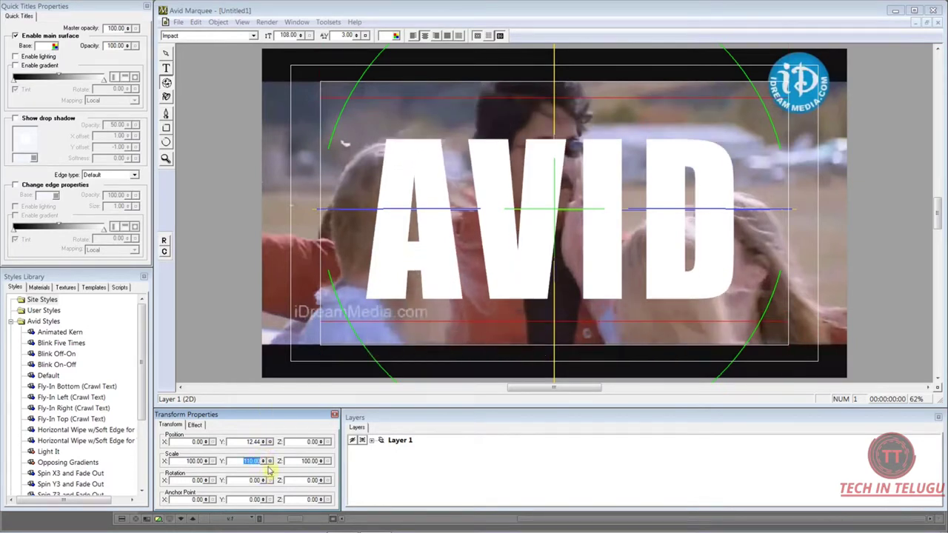
text(100)
key(Return)
key(Tab)
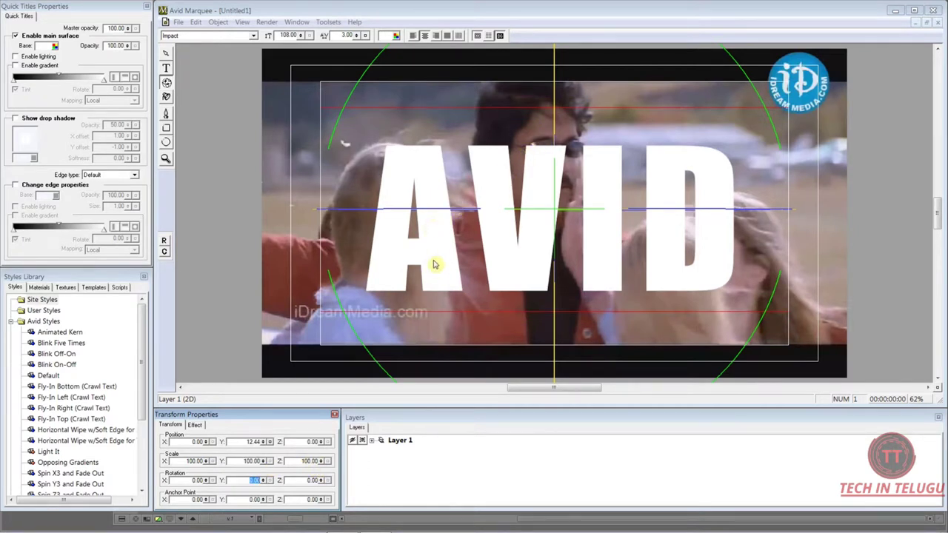
click(166, 53)
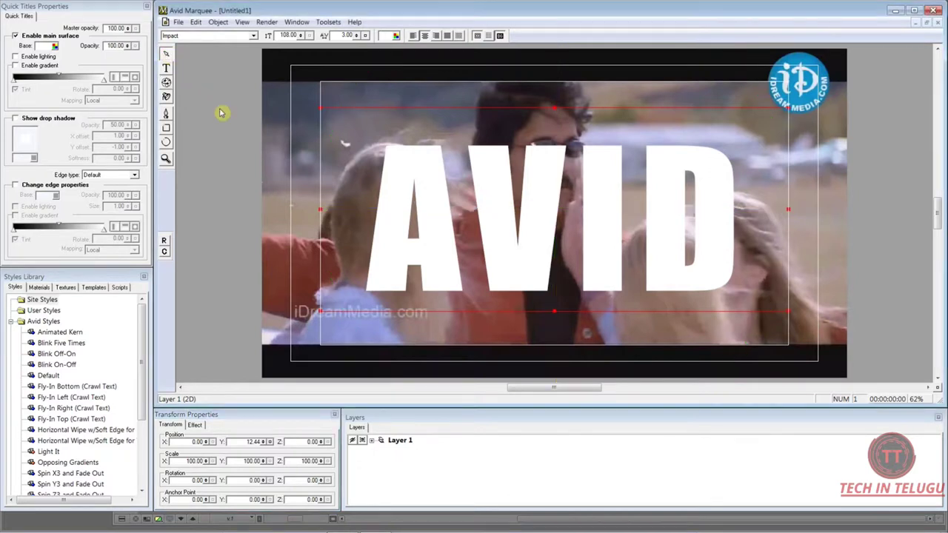
click(167, 68)
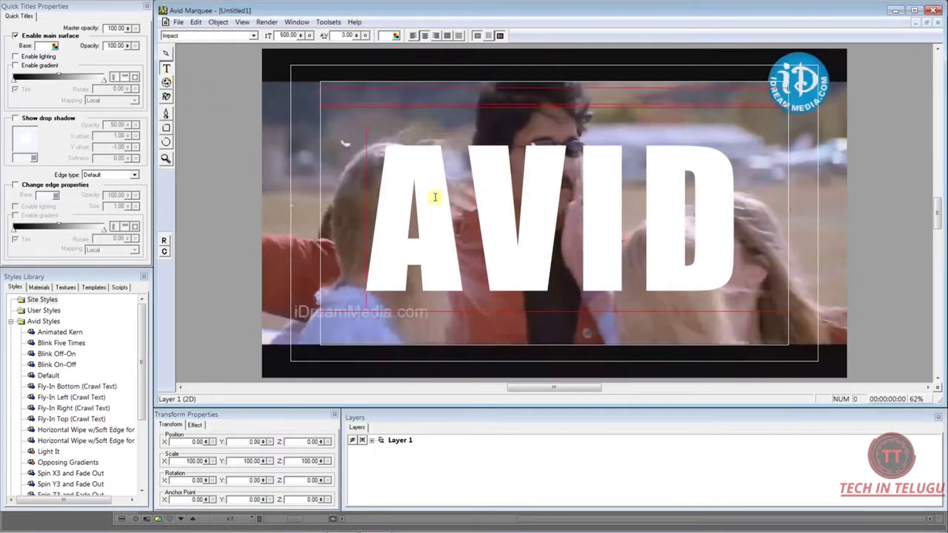
drag(379, 219, 756, 203)
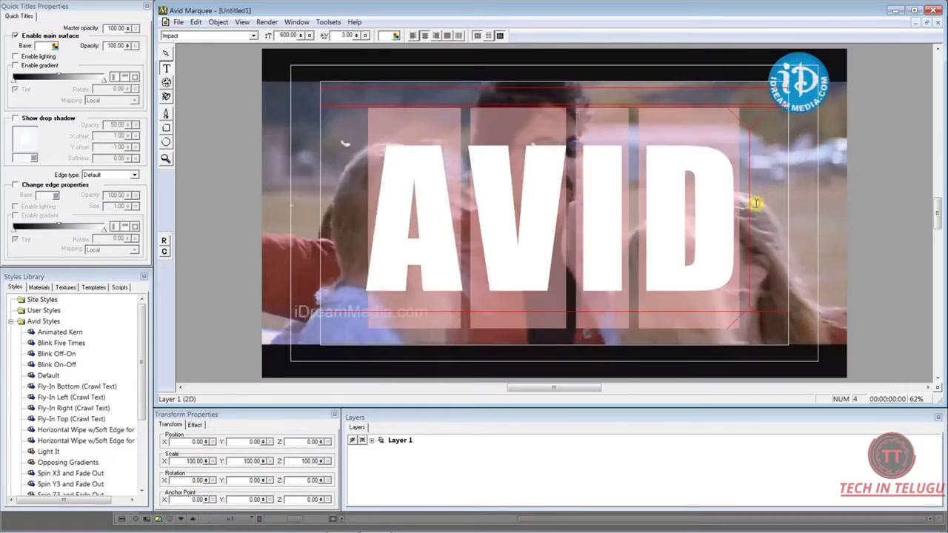
click(164, 54)
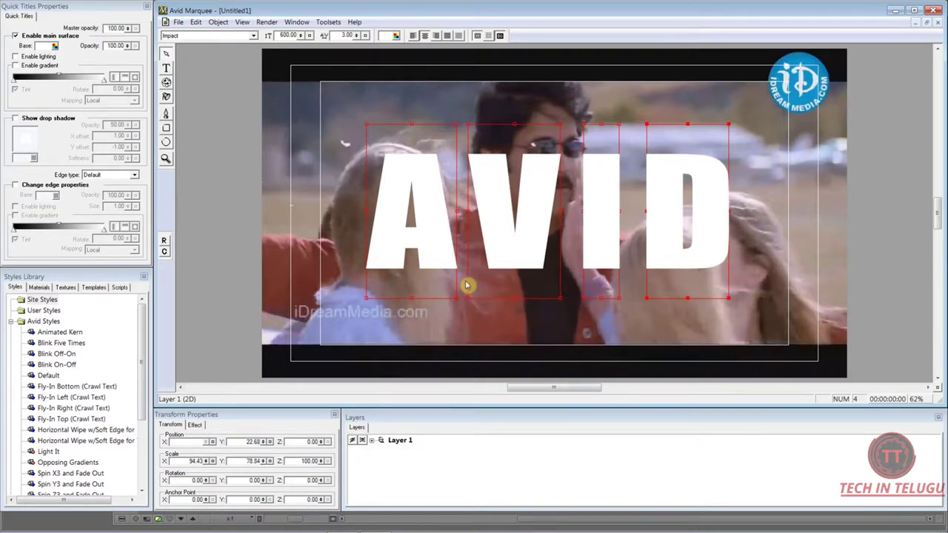
click(351, 98)
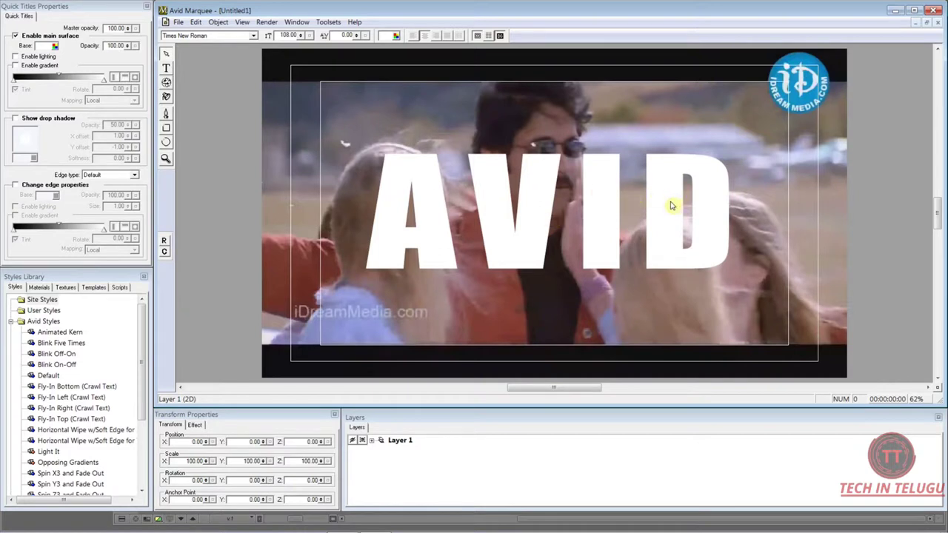
click(167, 69)
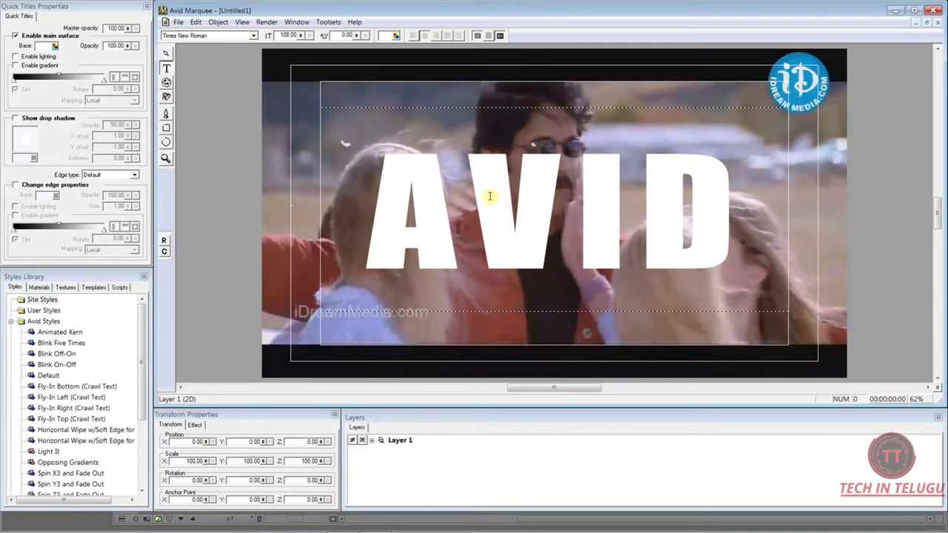
drag(468, 190, 635, 199)
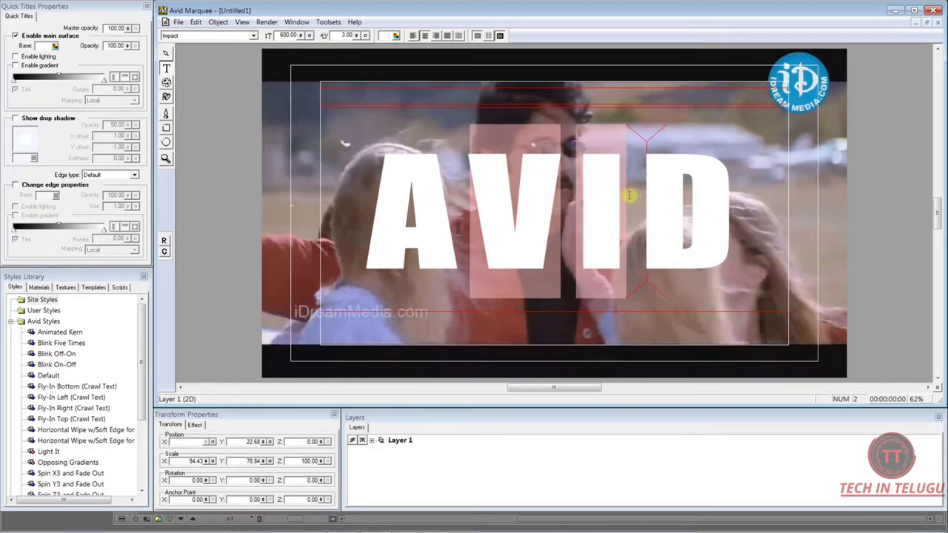
click(205, 460)
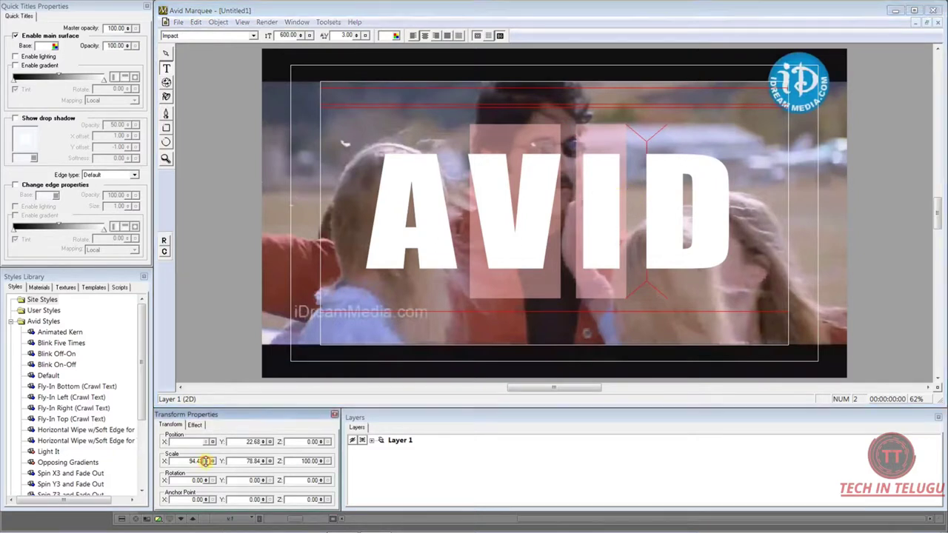
mouse_move(205, 461)
mouse_down()
mouse_move(199, 420)
mouse_move(205, 486)
mouse_move(205, 459)
mouse_up()
mouse_move(265, 461)
mouse_down()
mouse_move(267, 443)
mouse_move(271, 491)
mouse_move(269, 466)
mouse_up()
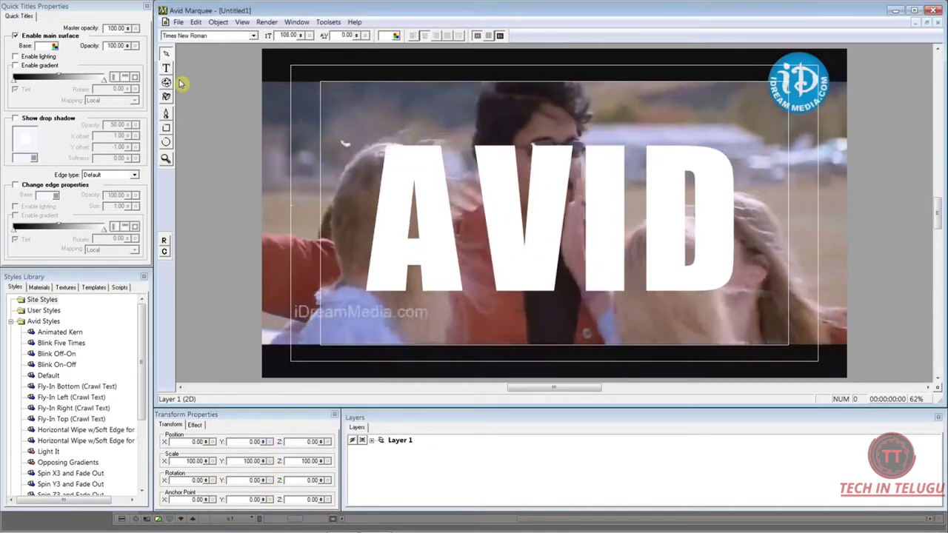
click(166, 67)
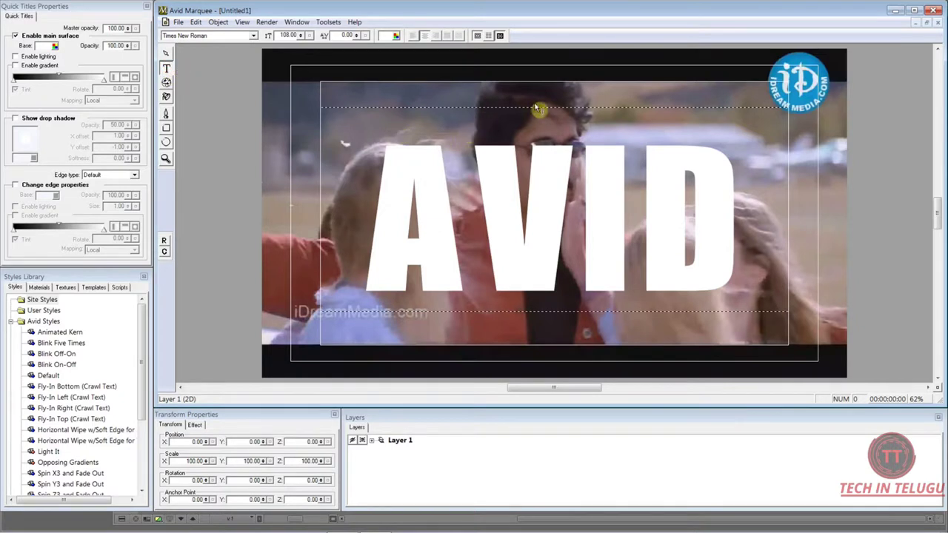
click(474, 191)
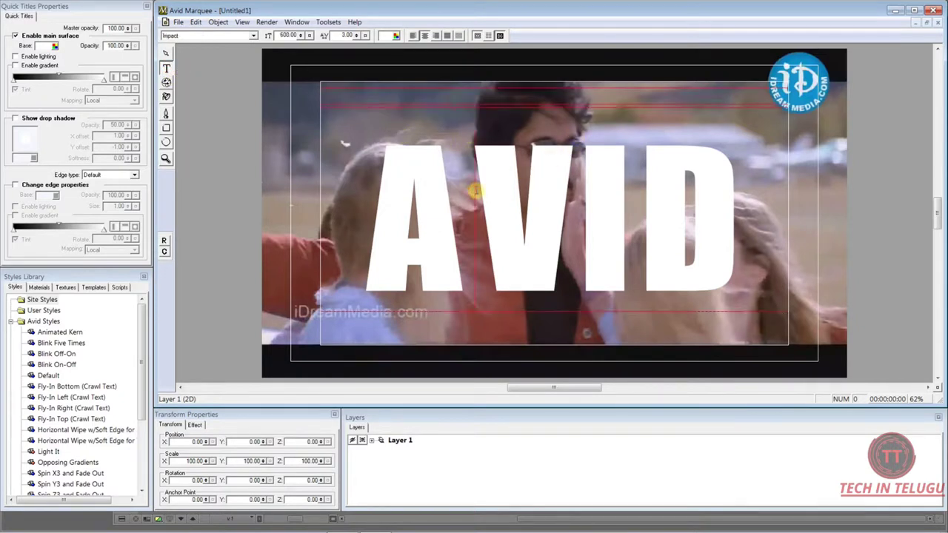
shift+click(578, 196)
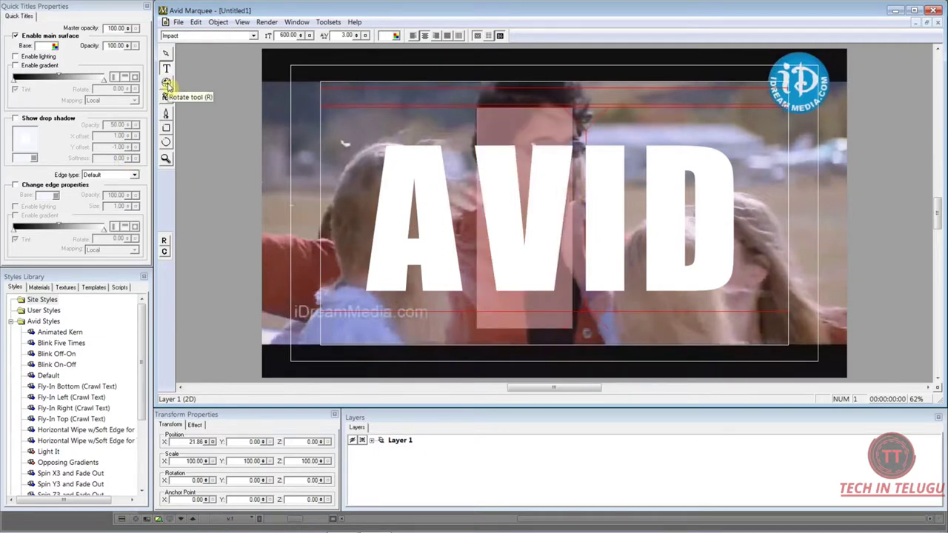
click(166, 83)
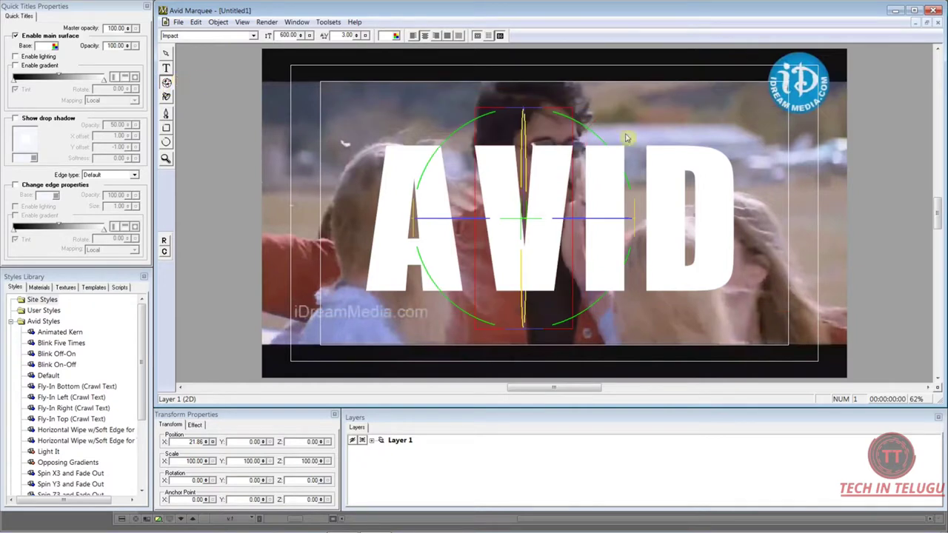
drag(458, 218, 544, 143)
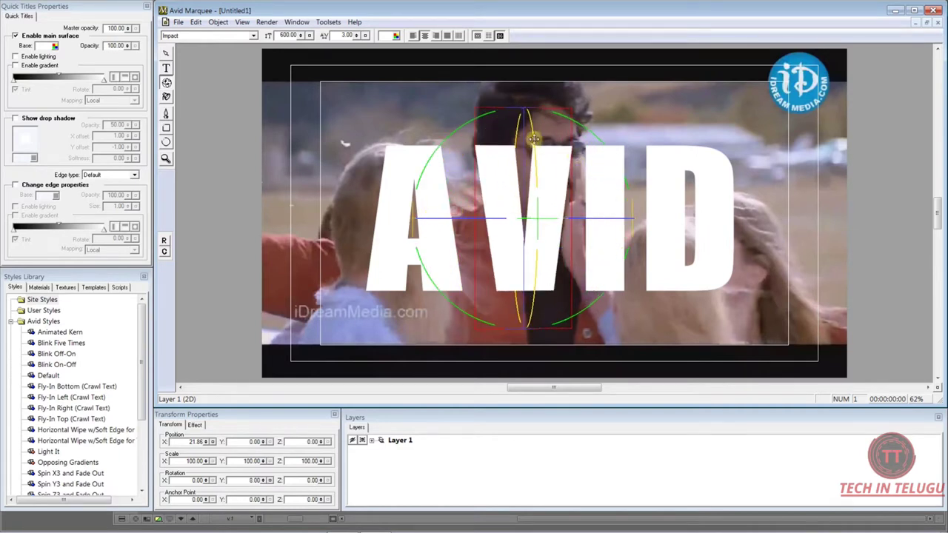
key(Escape)
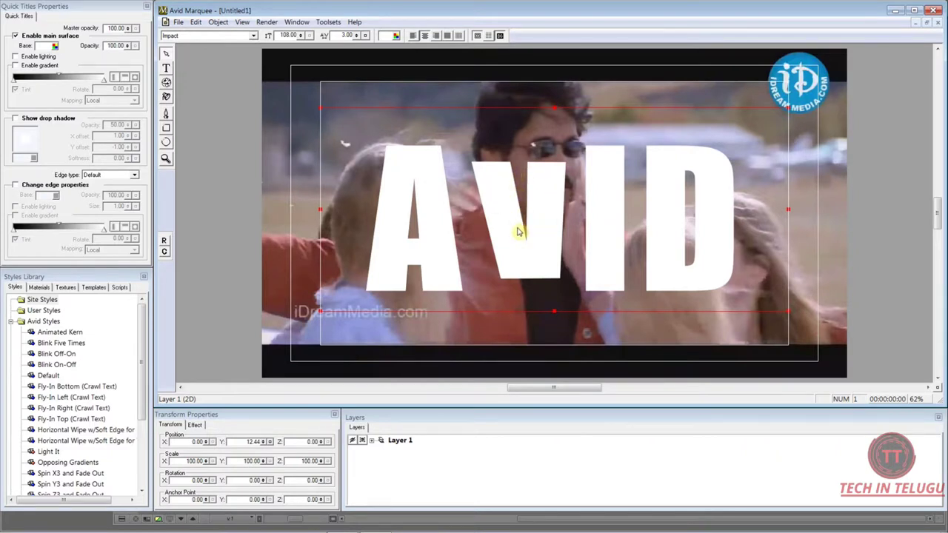
Step: Draw a seven-point closed polygon shape around the AVID title
click(168, 115)
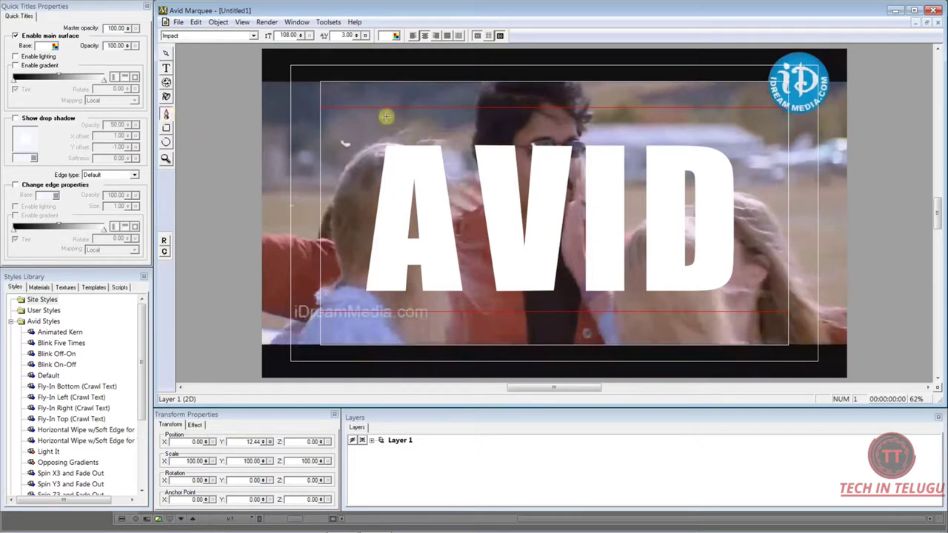
click(449, 106)
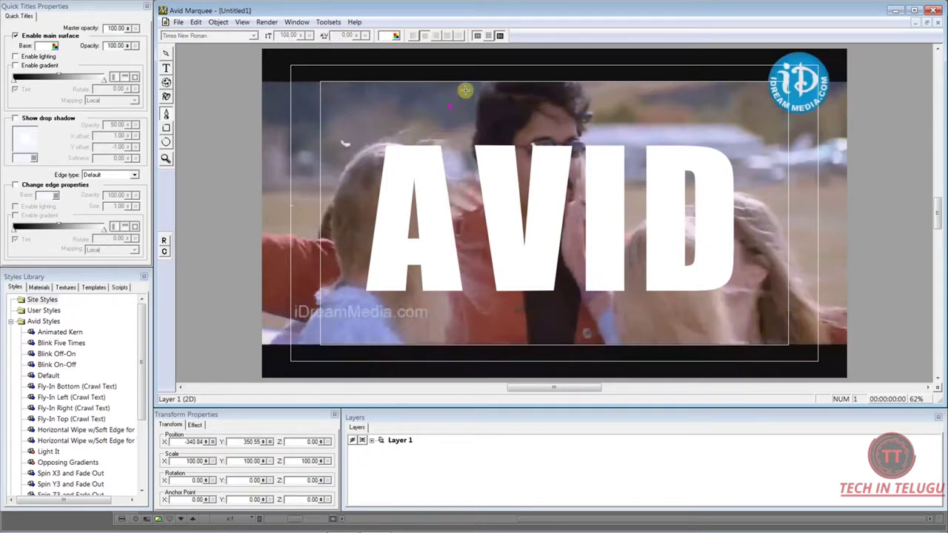
click(543, 82)
click(617, 112)
click(652, 197)
click(544, 253)
click(462, 243)
click(447, 160)
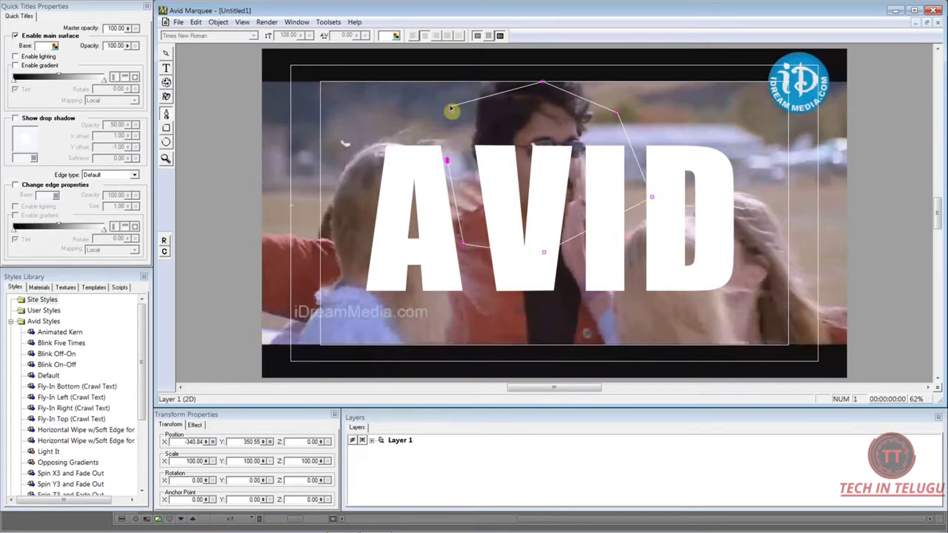
click(451, 110)
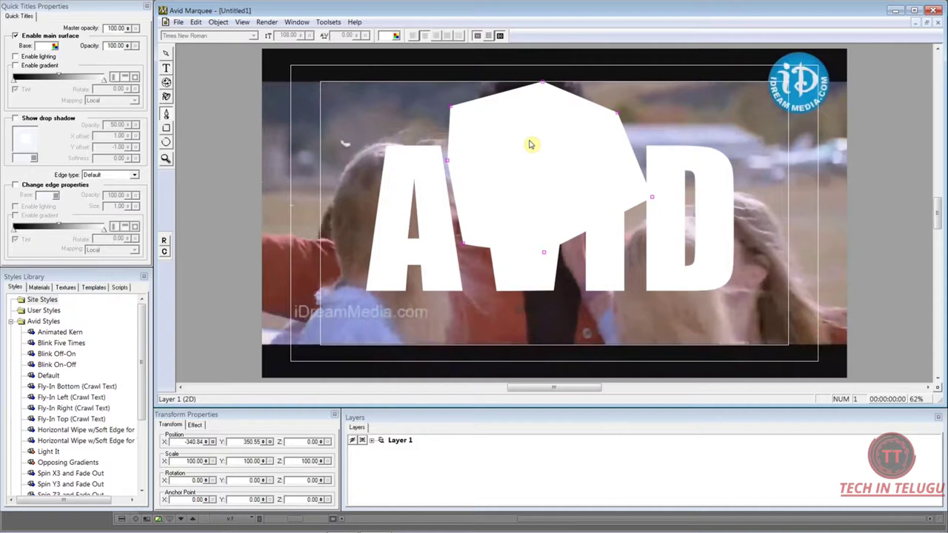
Step: Reposition the polygon over the title, give it a yellow fill, then delete it
click(166, 56)
drag(561, 163, 489, 190)
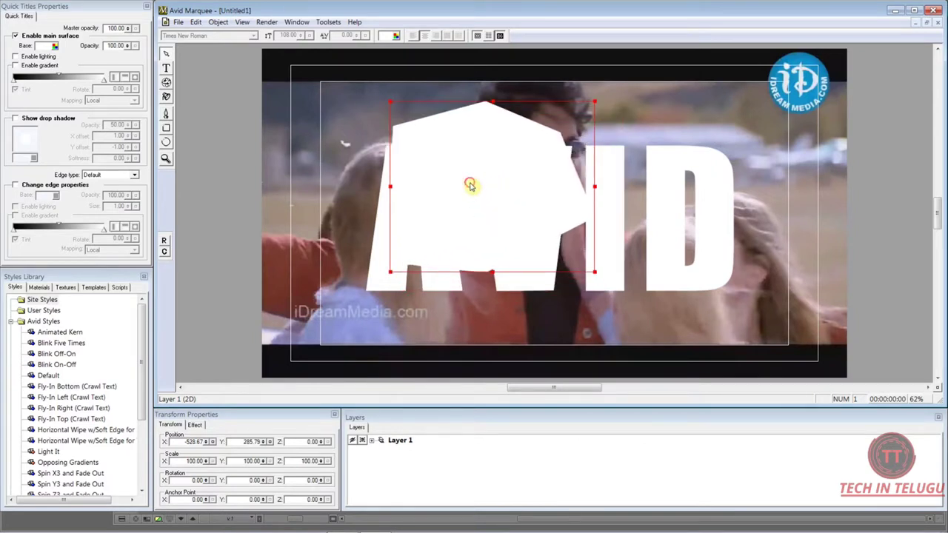
drag(466, 165, 463, 187)
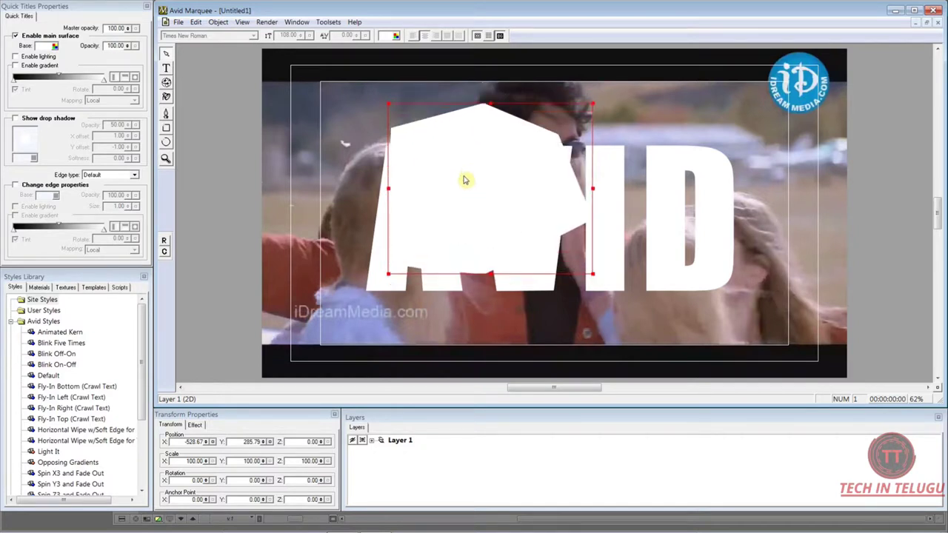
click(396, 35)
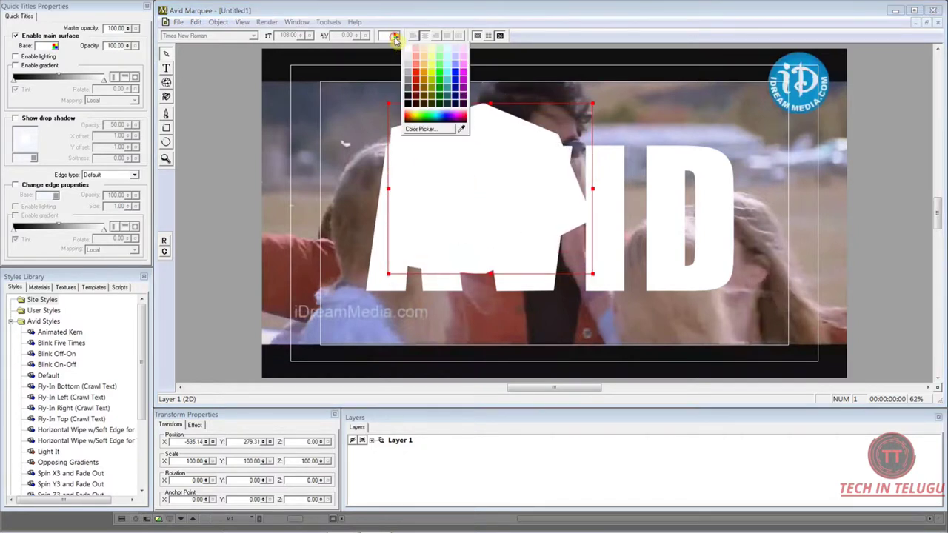
click(428, 79)
mouse_move(483, 199)
mouse_down()
mouse_move(455, 211)
mouse_move(434, 190)
mouse_move(571, 226)
mouse_move(456, 209)
mouse_move(505, 213)
mouse_move(483, 187)
mouse_up()
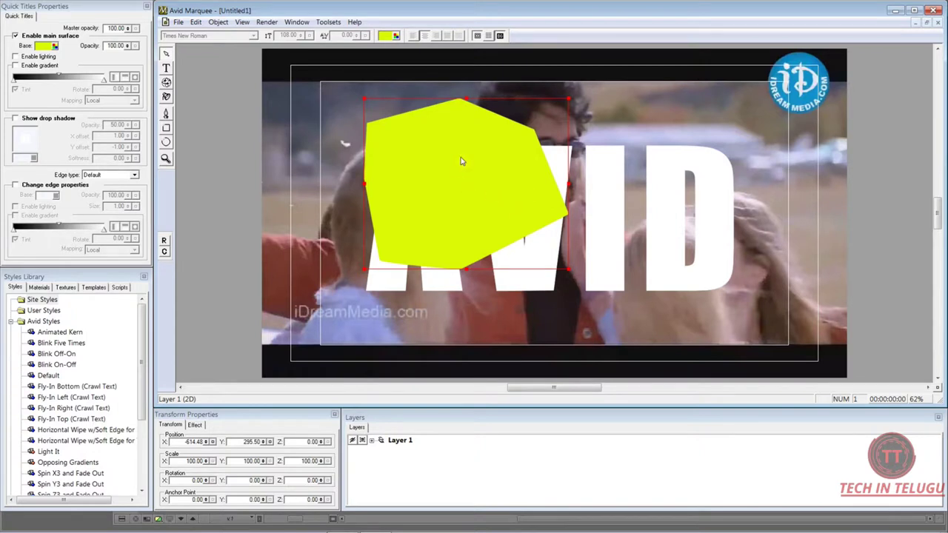
key(Delete)
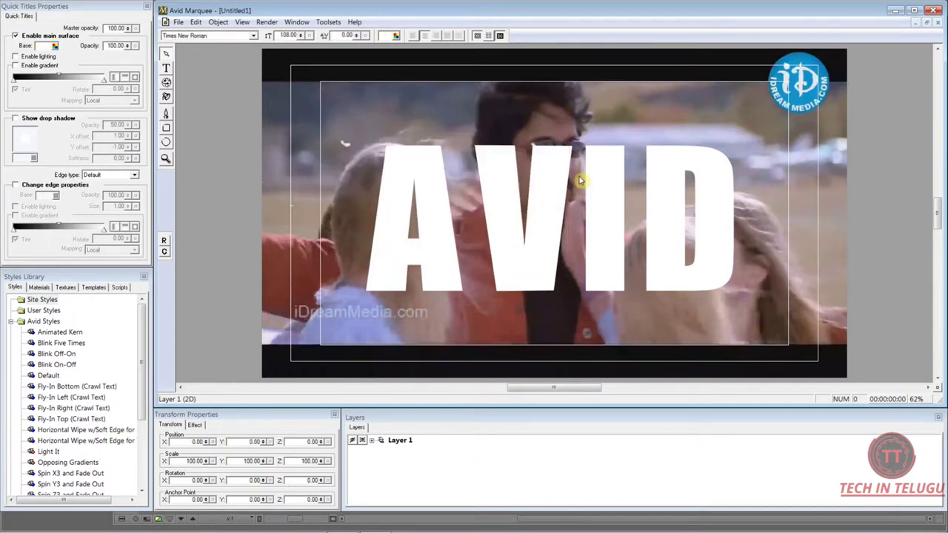
click(166, 129)
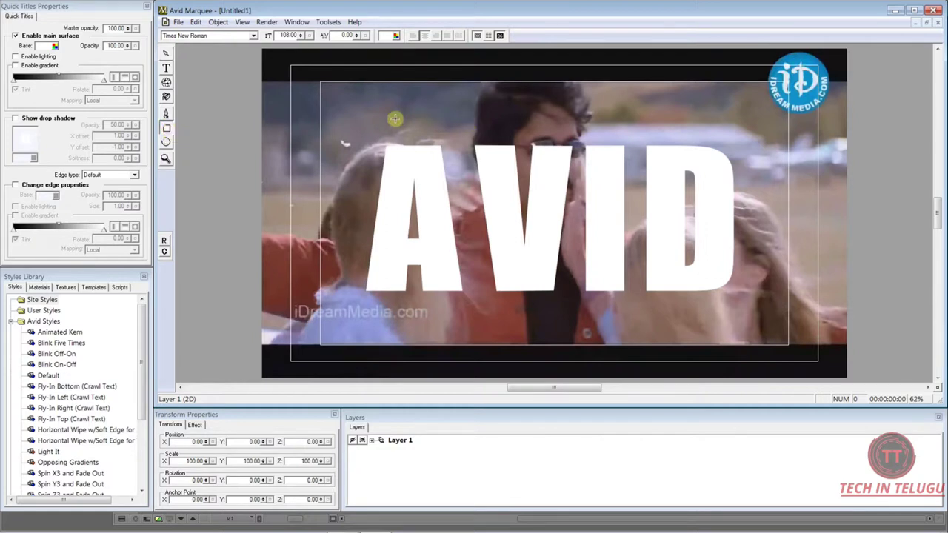
drag(366, 109, 754, 306)
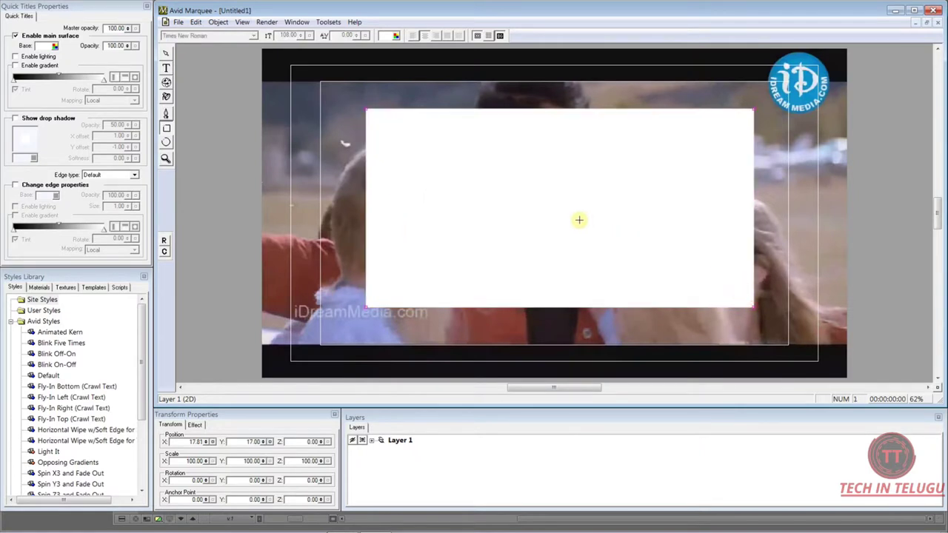
click(393, 37)
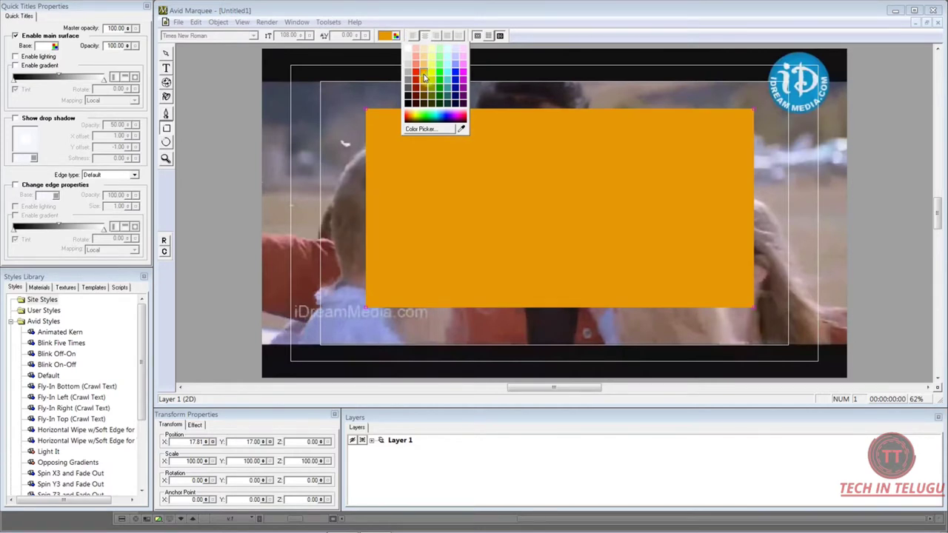
click(424, 76)
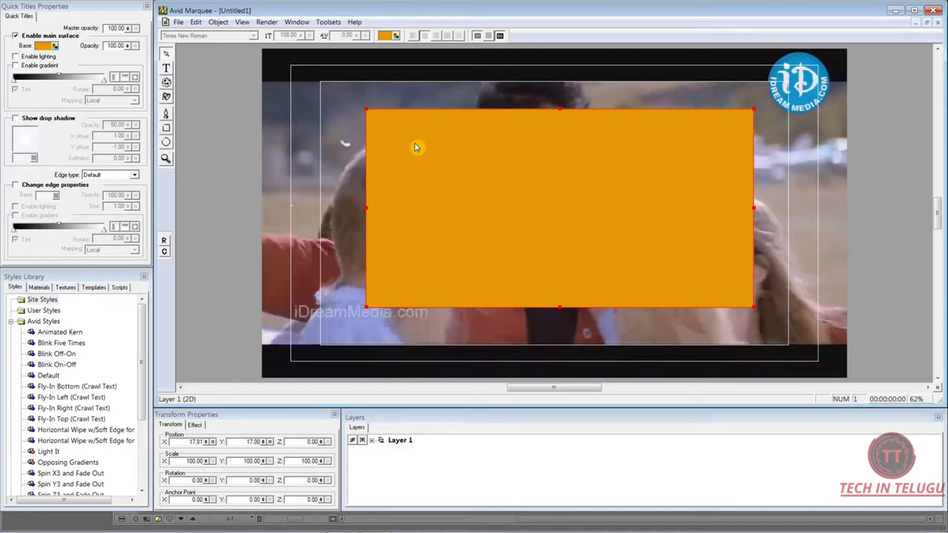
click(218, 23)
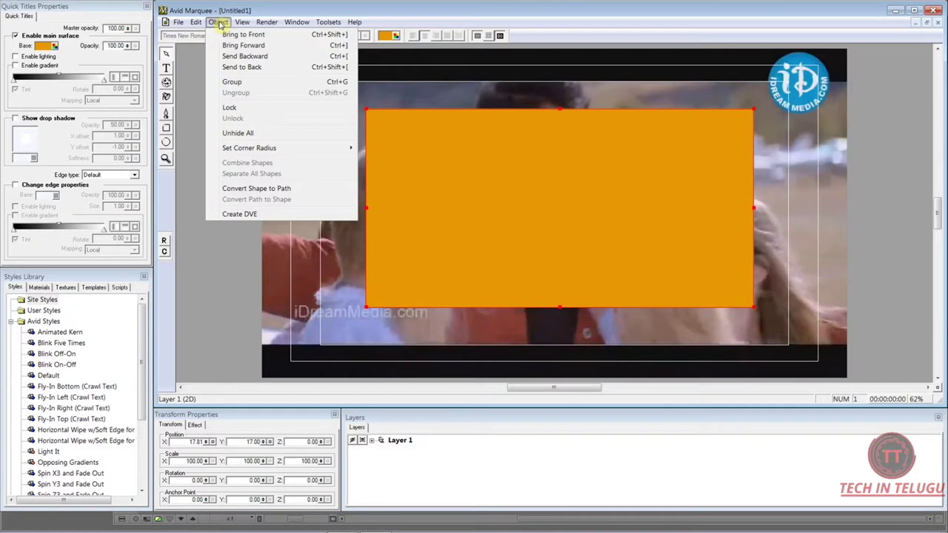
click(239, 67)
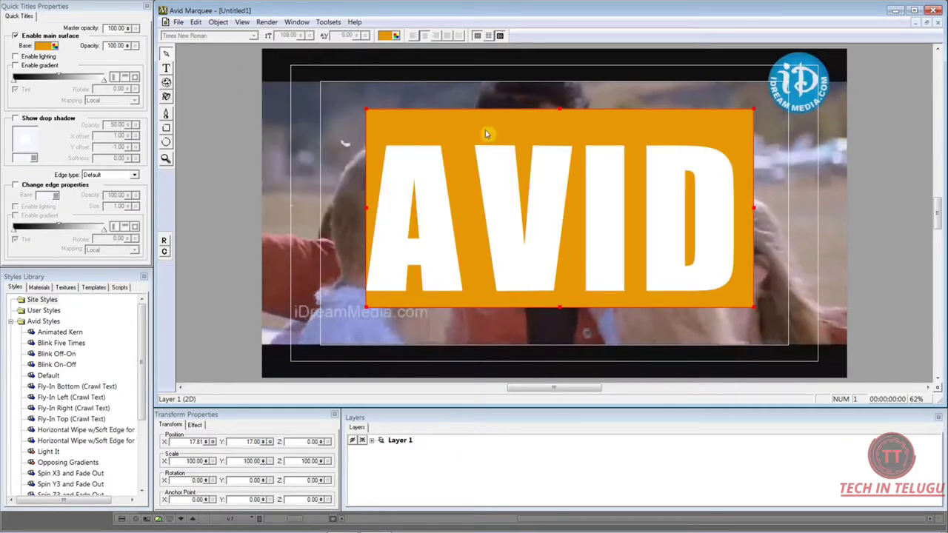
click(549, 117)
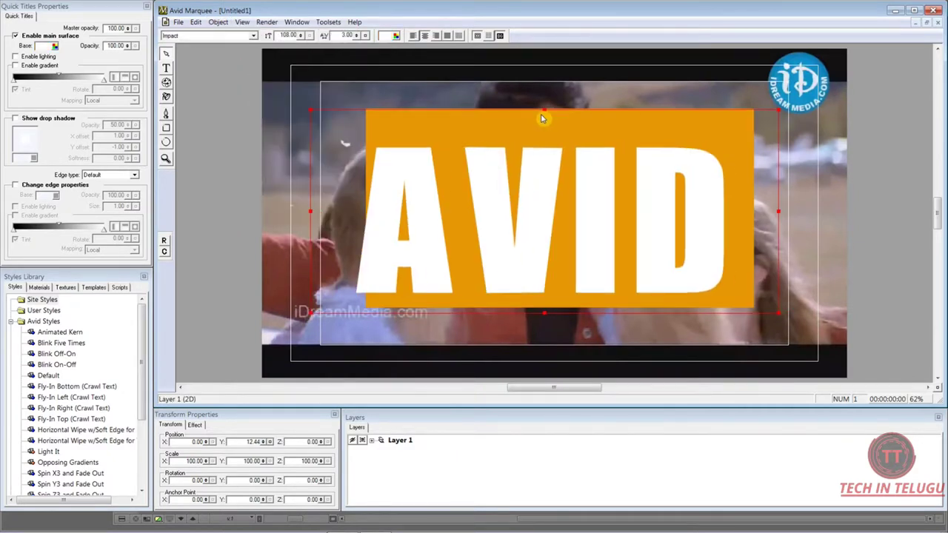
key(Delete)
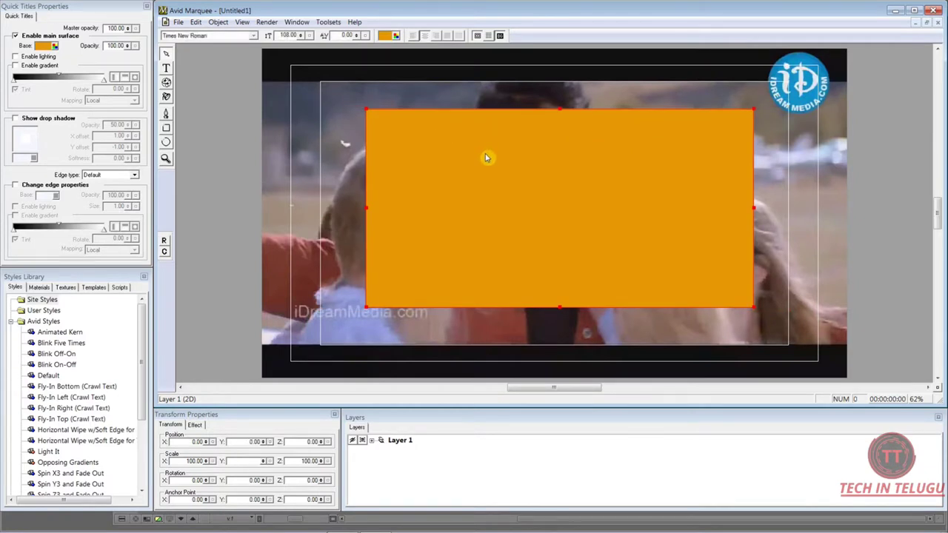
key(Delete)
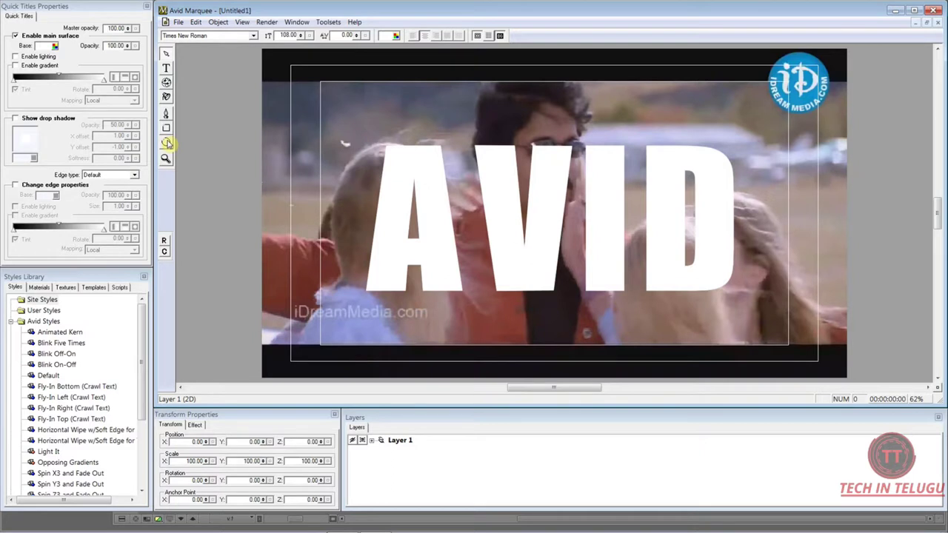
click(166, 142)
drag(455, 113, 552, 176)
drag(577, 116, 690, 202)
drag(376, 142, 486, 202)
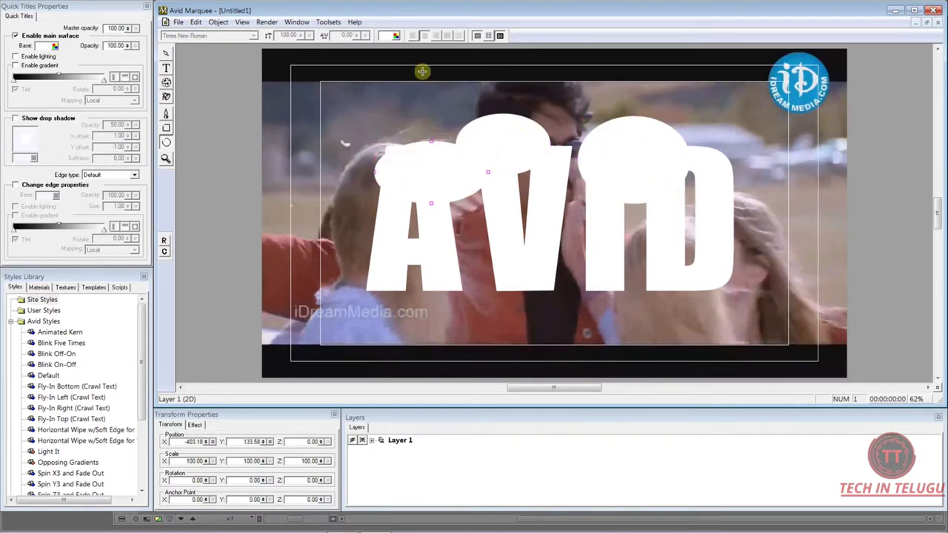
click(393, 37)
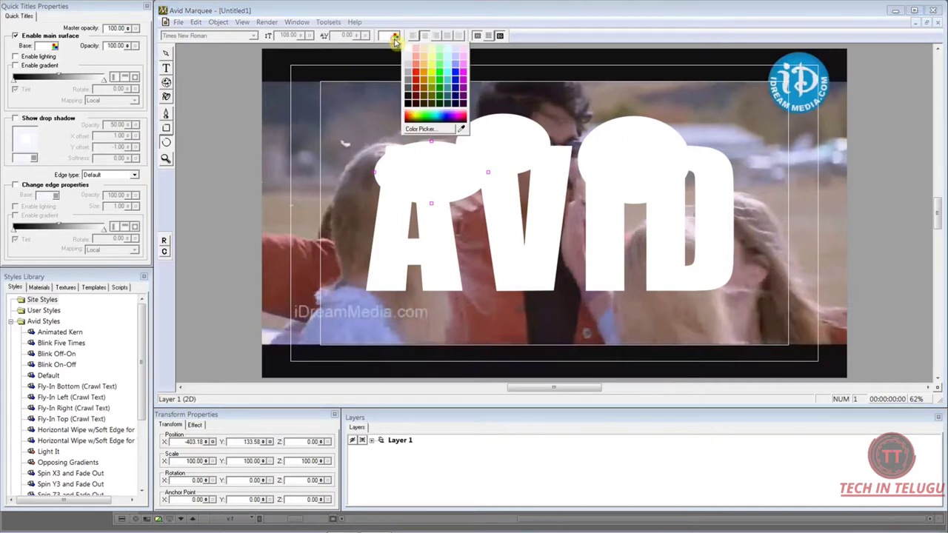
click(440, 80)
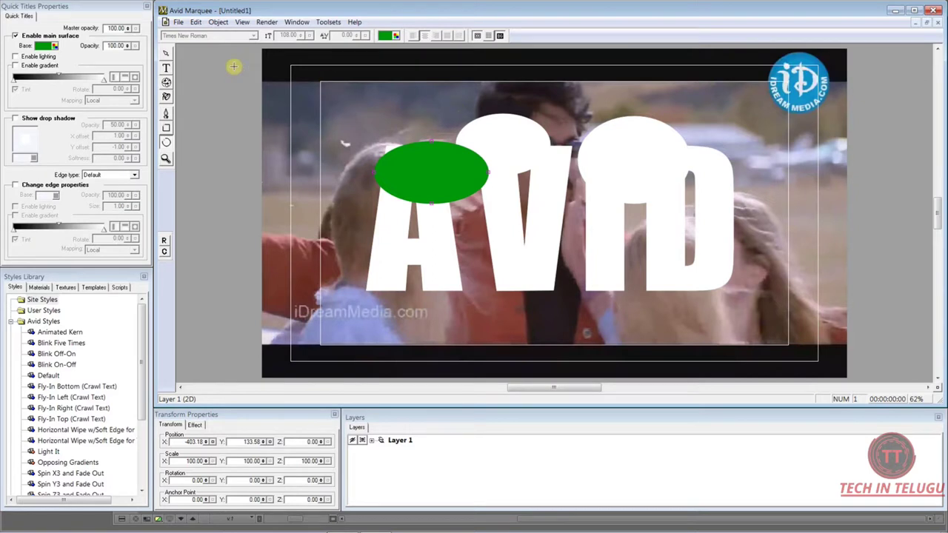
click(165, 53)
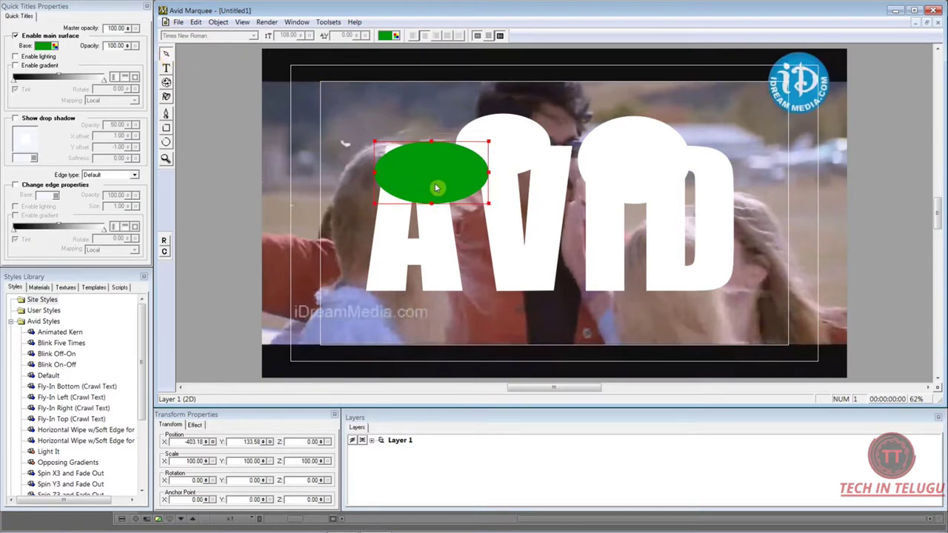
key(Delete)
click(499, 160)
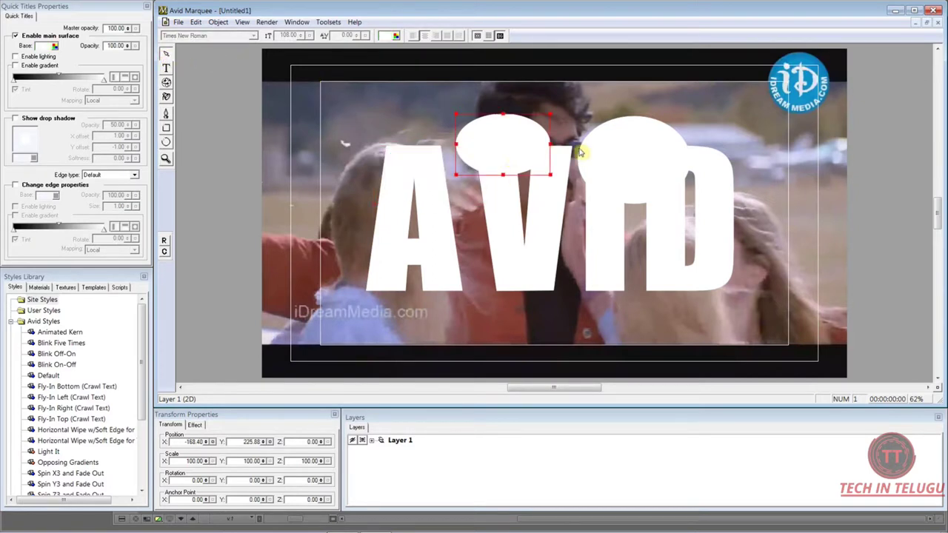
key(Delete)
click(634, 166)
key(Delete)
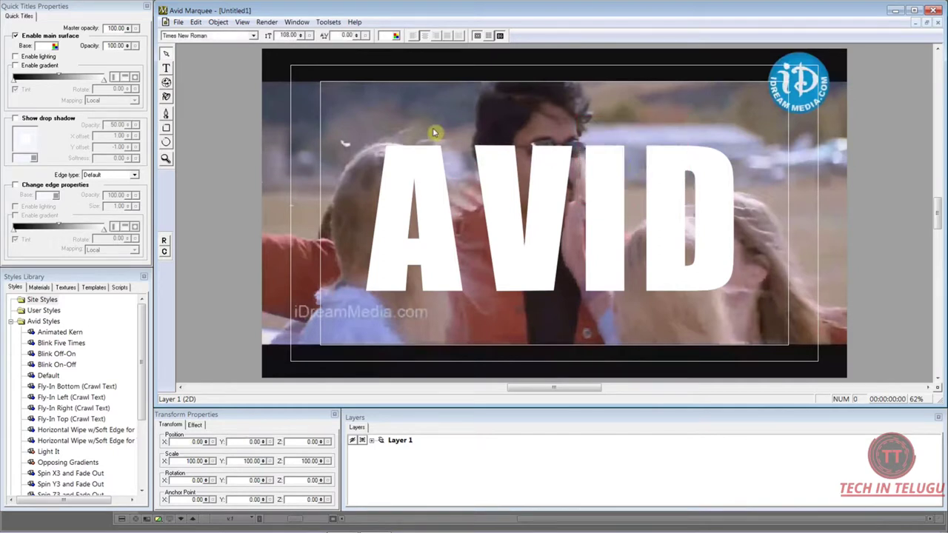
click(166, 159)
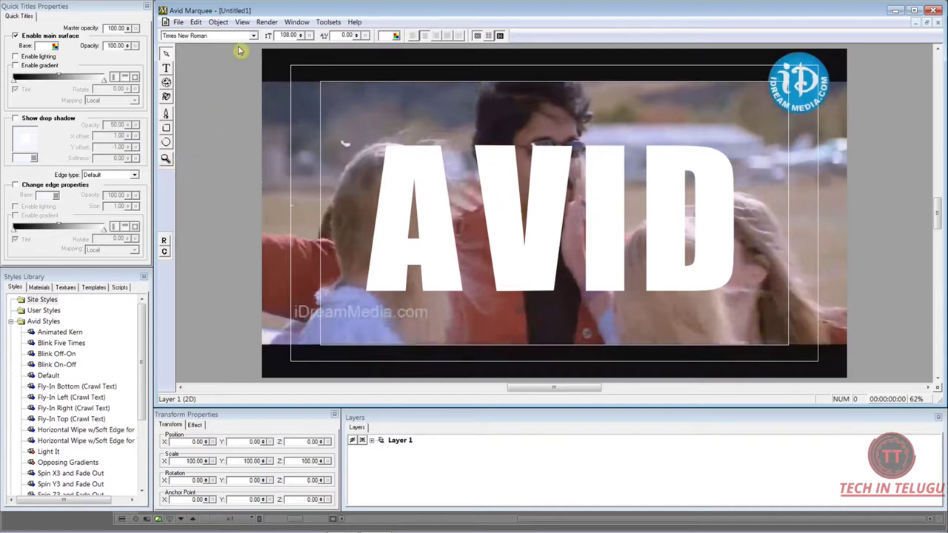
click(241, 23)
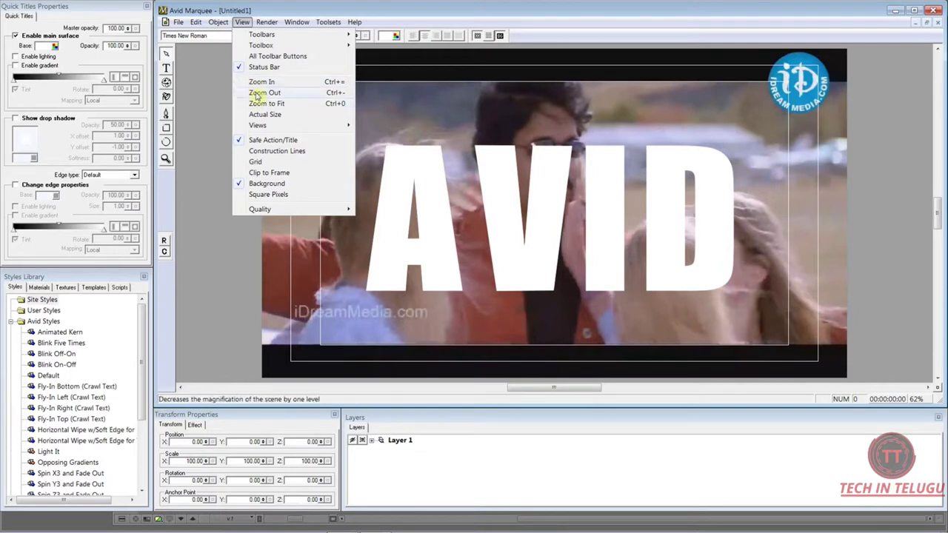
click(216, 109)
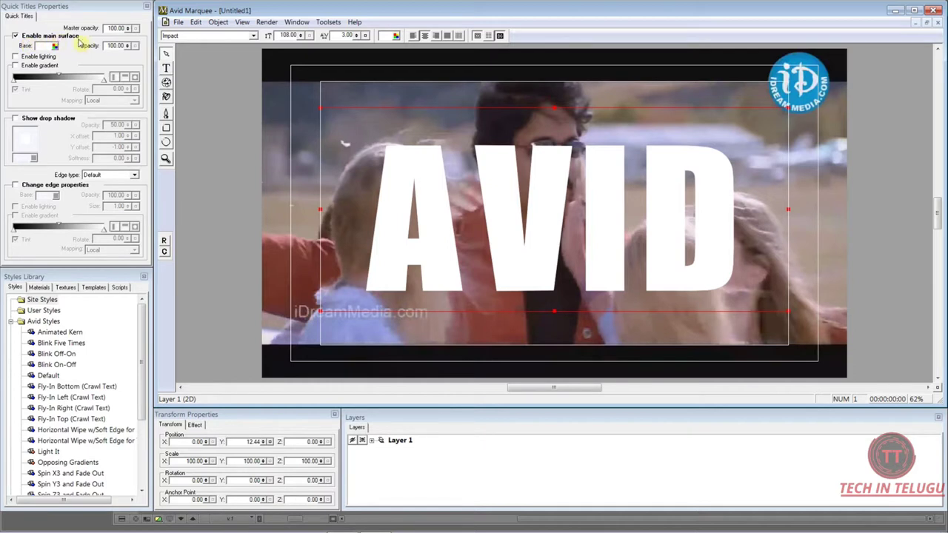
click(16, 35)
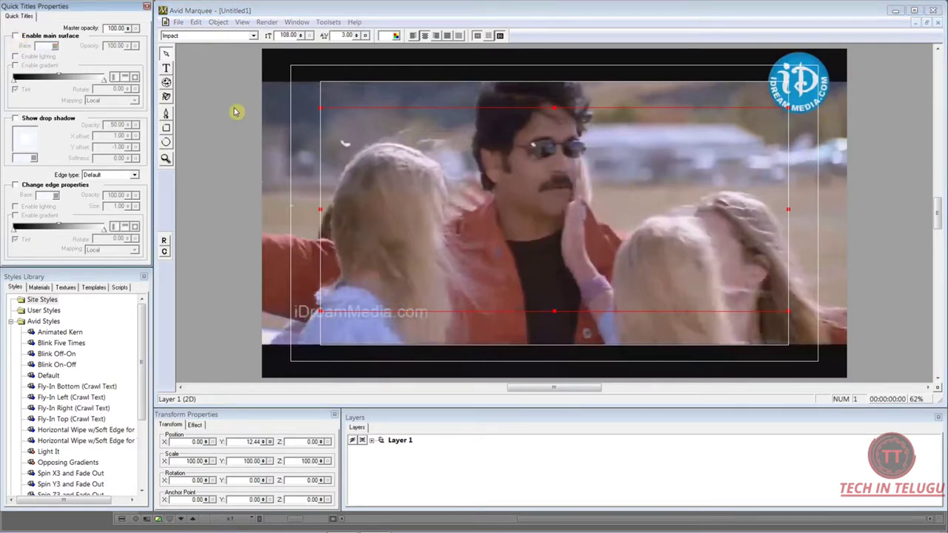
click(16, 36)
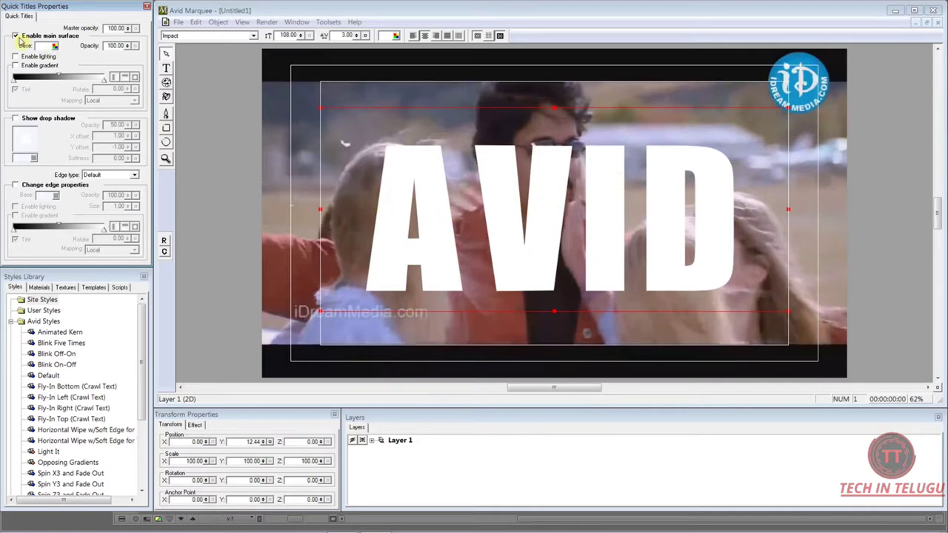
click(363, 97)
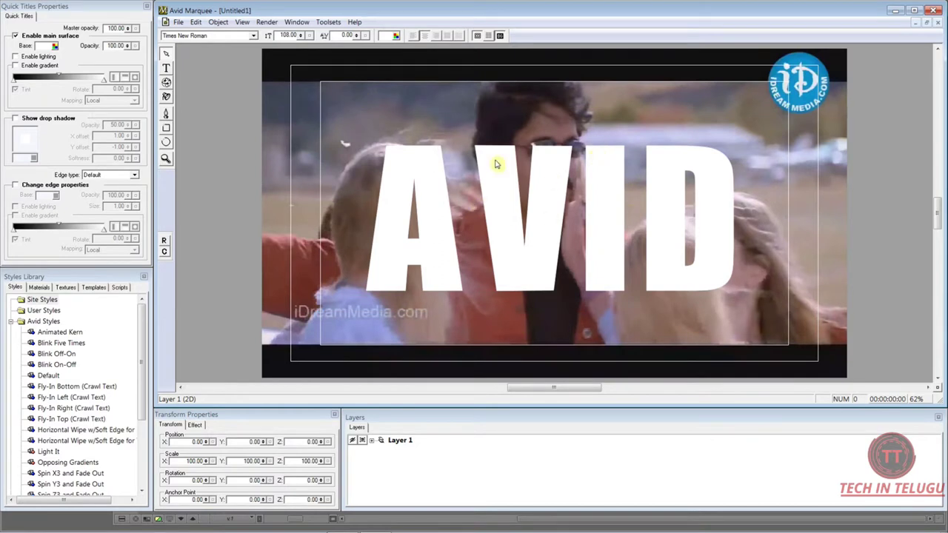
click(15, 37)
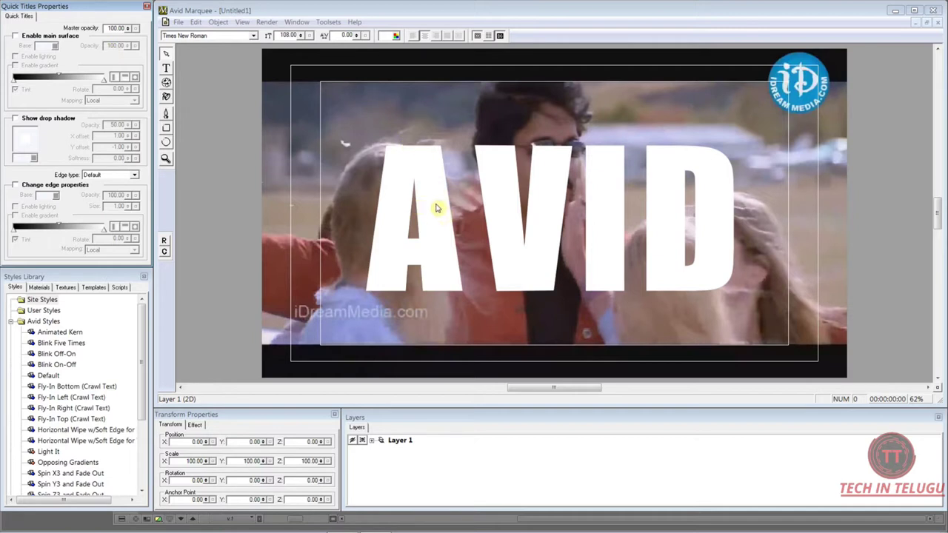
click(15, 35)
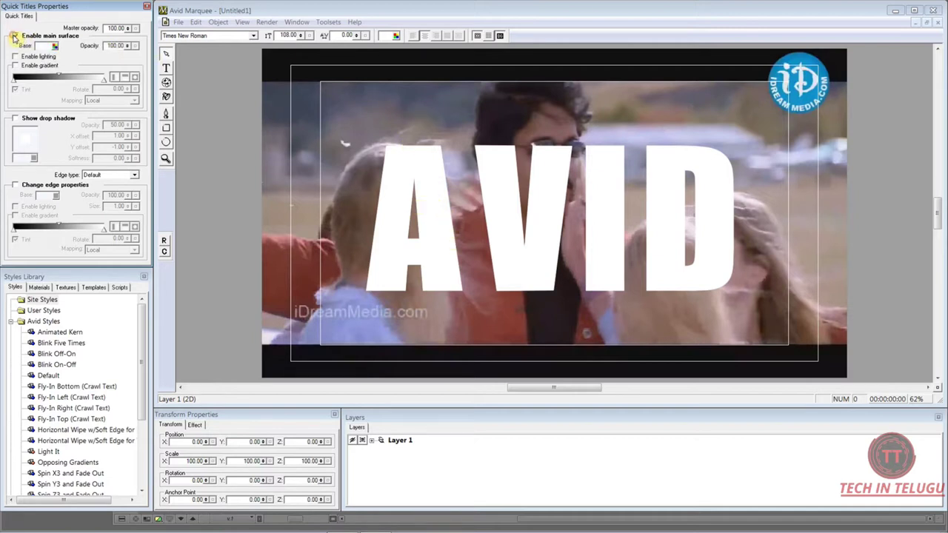
click(403, 172)
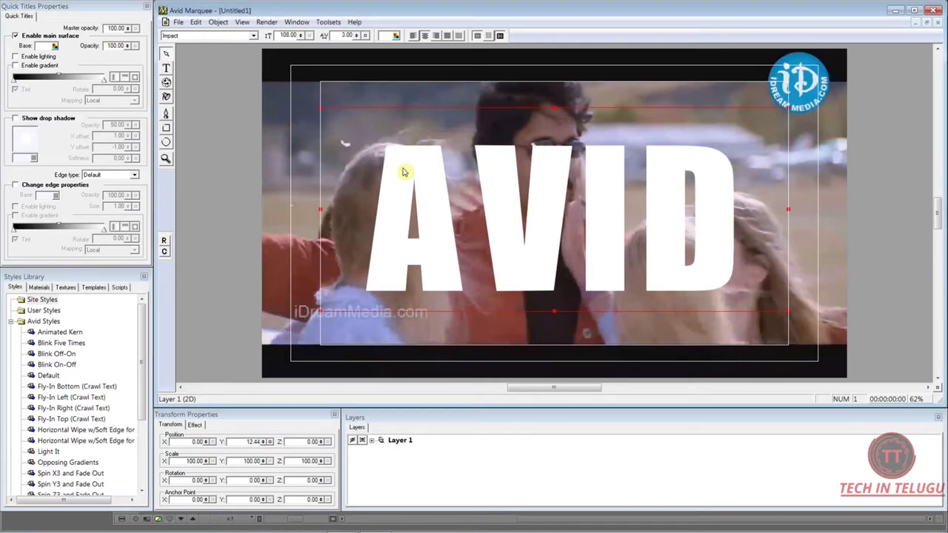
click(15, 37)
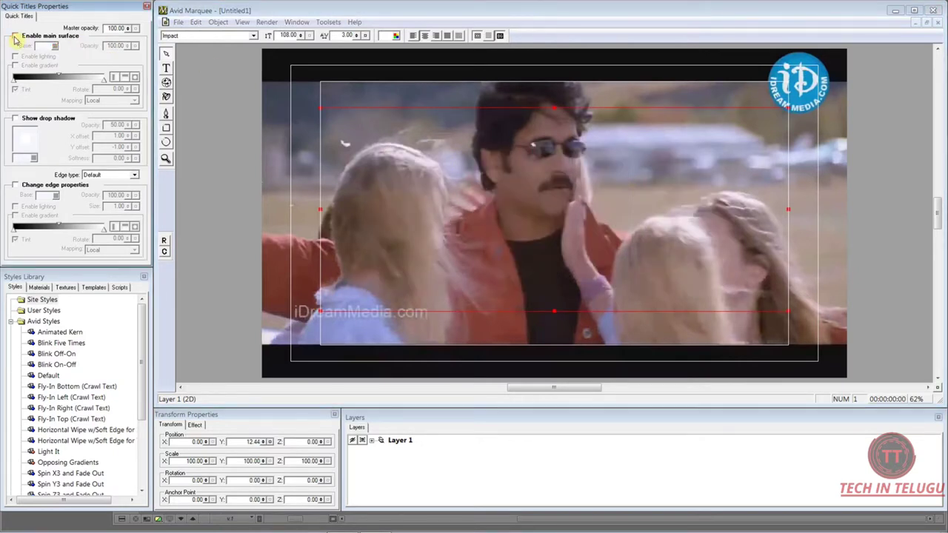
click(15, 37)
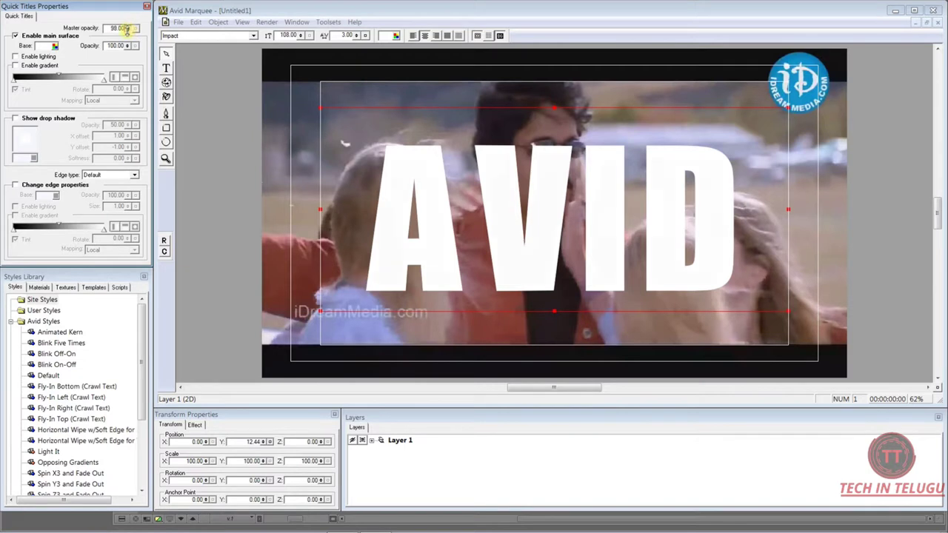
mouse_move(127, 30)
mouse_down()
mouse_move(110, 187)
mouse_move(133, 23)
mouse_up()
mouse_move(129, 48)
mouse_down()
mouse_move(116, 179)
mouse_move(131, 41)
mouse_up()
key(Return)
click(55, 46)
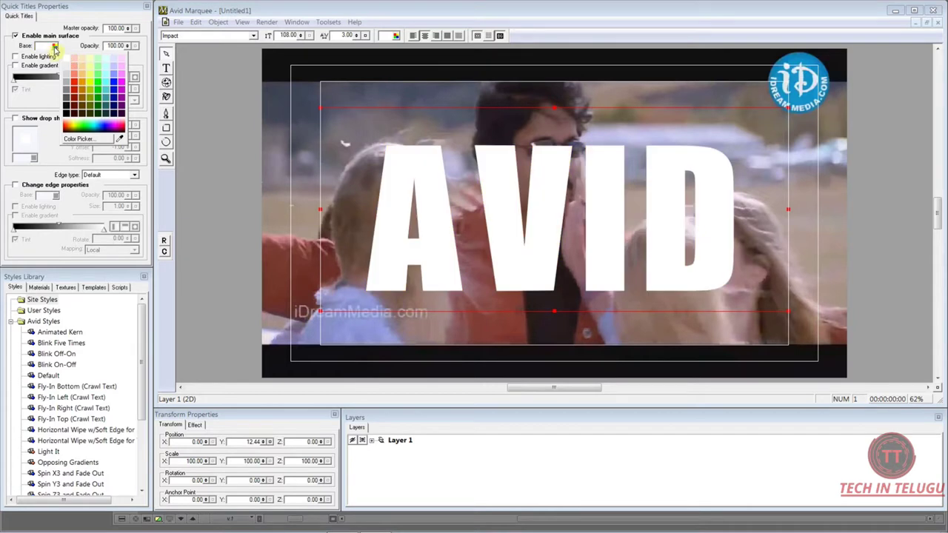
click(78, 64)
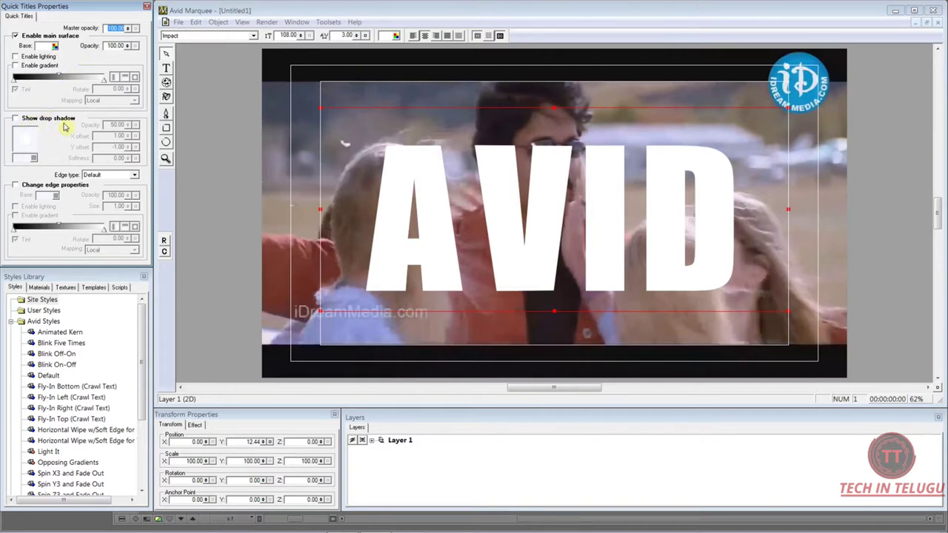
Step: Turn on Show drop shadow, trial title opacity values, and darken the shadow to 100 opacity
click(15, 119)
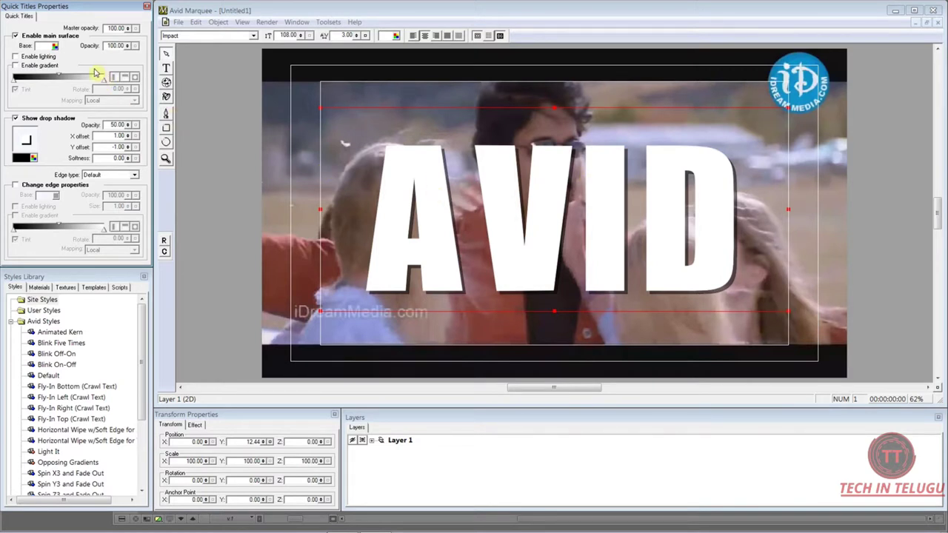
click(125, 29)
mouse_move(127, 28)
mouse_down()
mouse_move(87, 198)
mouse_move(120, 64)
mouse_move(121, 15)
mouse_up()
mouse_move(127, 45)
mouse_down()
mouse_move(106, 196)
mouse_move(117, 100)
mouse_move(124, 174)
mouse_move(131, 39)
mouse_up()
drag(129, 124, 140, 49)
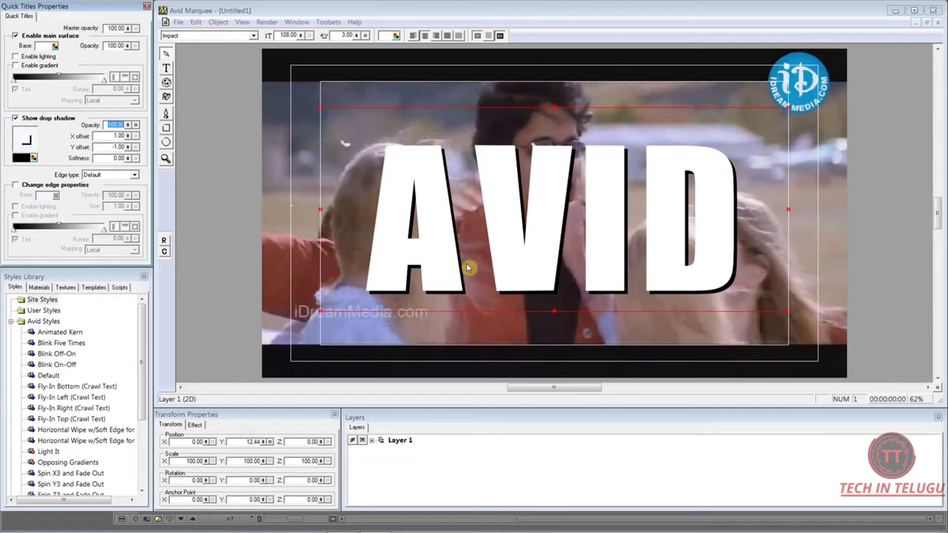
Step: Restore text opacity to 100, set shadow opacity to 50, and push the shadow far right
drag(130, 31, 129, 26)
drag(127, 45, 112, 206)
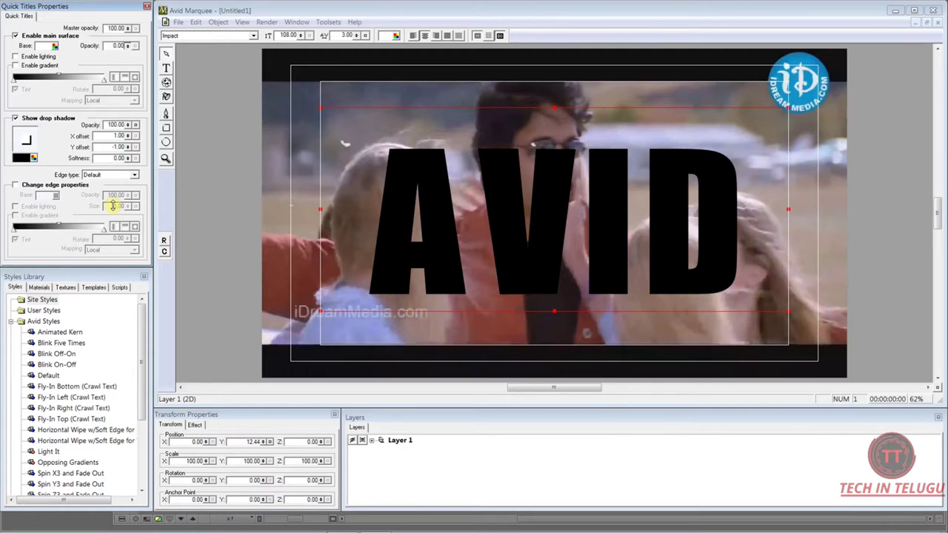
drag(112, 206, 113, 206)
drag(126, 48, 128, 45)
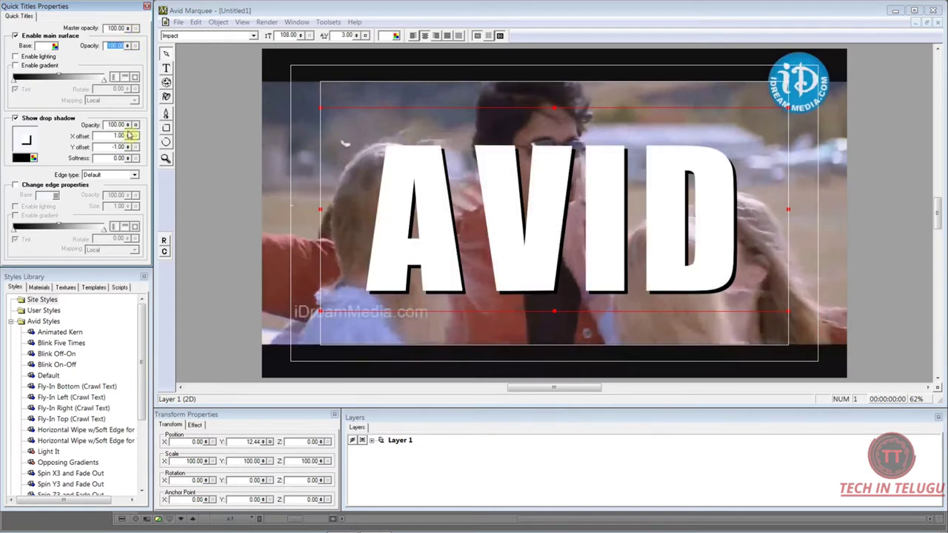
drag(137, 128, 133, 132)
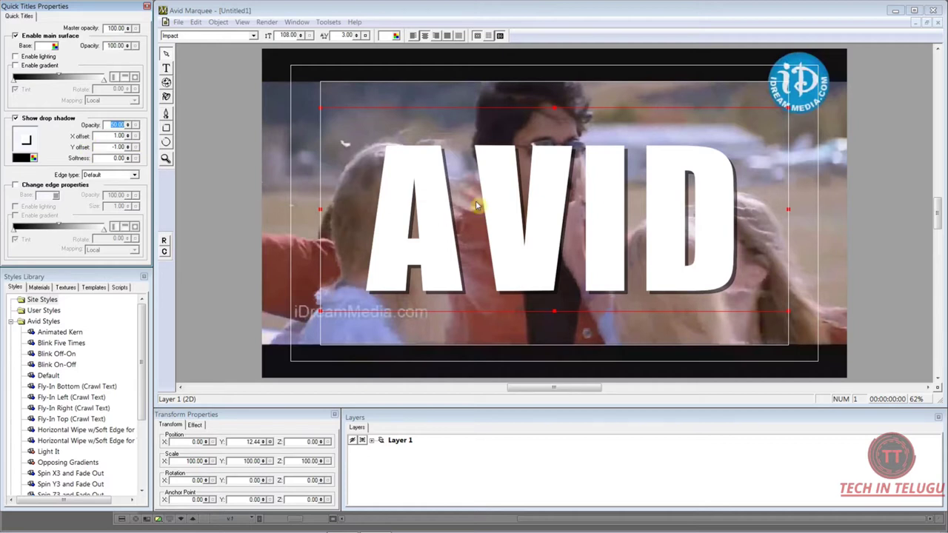
drag(128, 136, 127, 77)
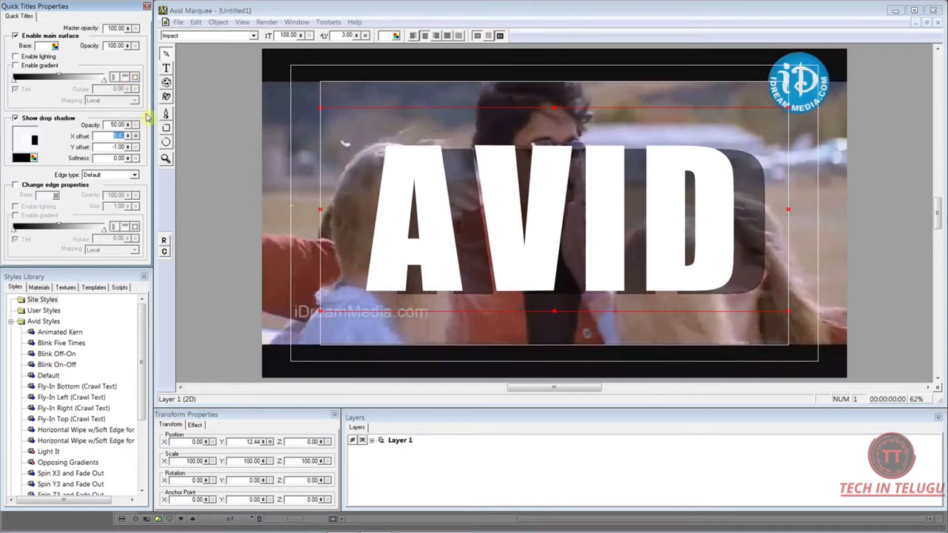
Step: Set the drop shadow offset to X 1.00 and Y -1.00
text(1)
key(Return)
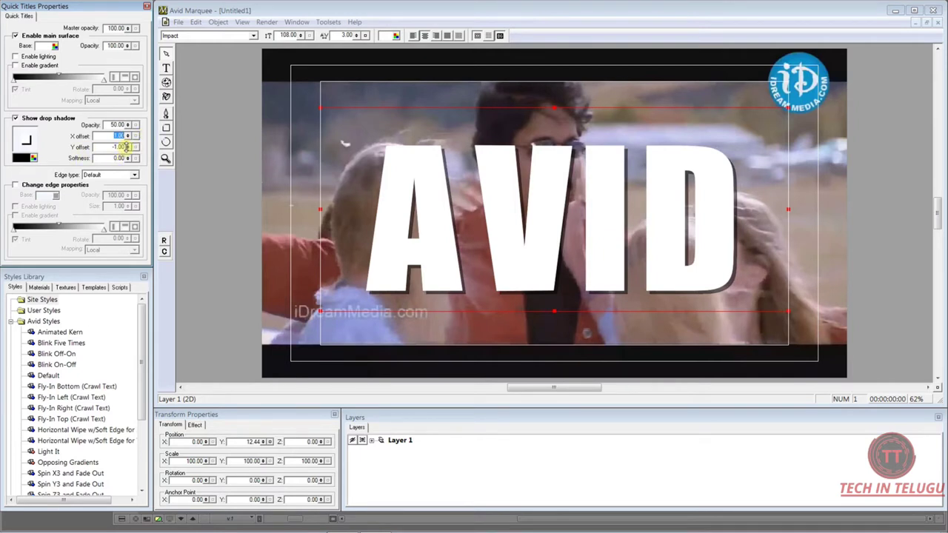
drag(126, 147, 131, 225)
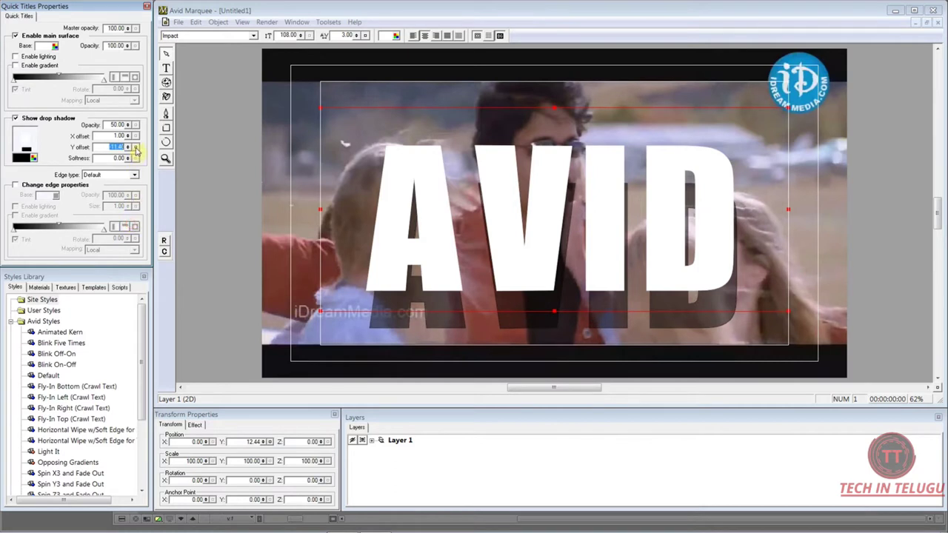
text(-1)
key(Return)
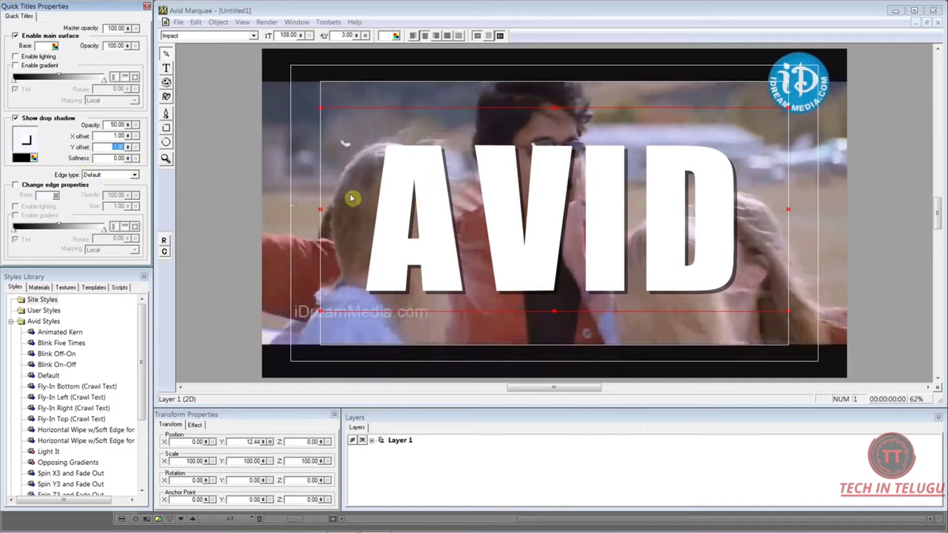
Step: Test shadow Softness and the direction pad, leaving Softness at 0
mouse_move(130, 158)
mouse_down()
mouse_move(127, 92)
mouse_move(126, 166)
mouse_up()
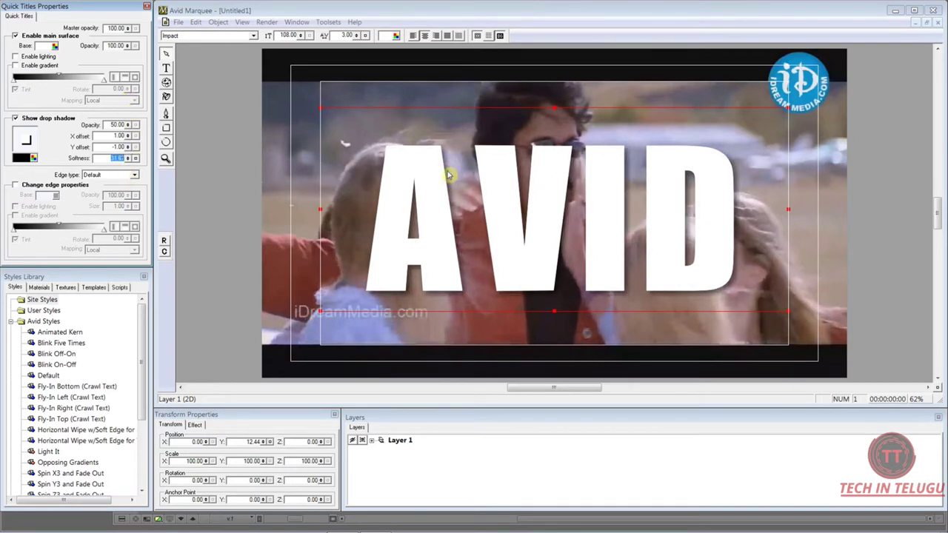
mouse_move(130, 158)
mouse_down()
mouse_move(129, 136)
mouse_move(128, 161)
mouse_up()
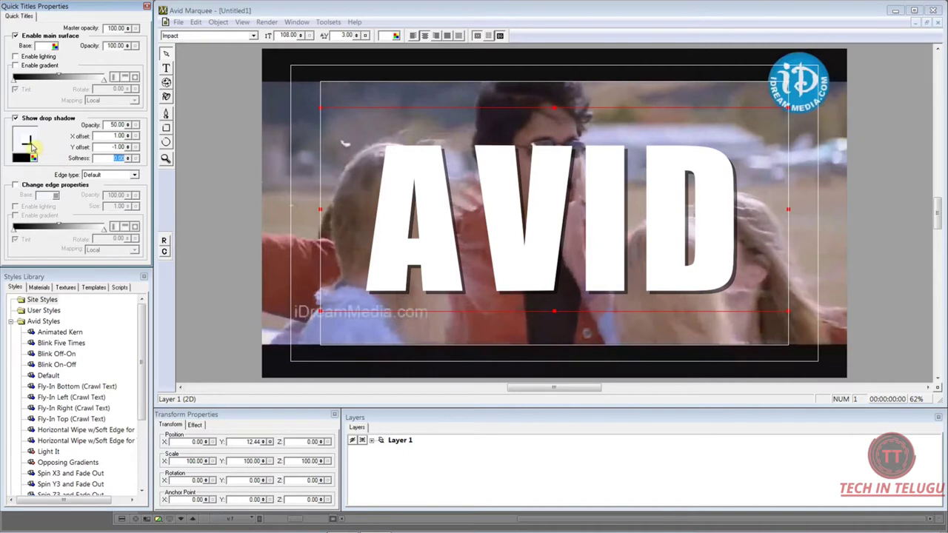
mouse_move(28, 145)
mouse_down()
mouse_move(31, 126)
mouse_move(31, 141)
mouse_up()
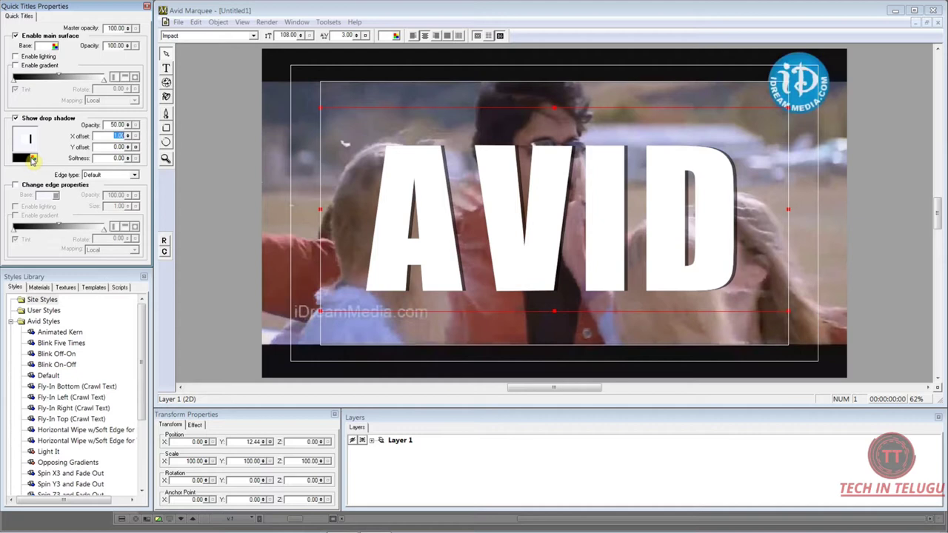
Step: Pick black from the drop shadow colour palette
click(32, 158)
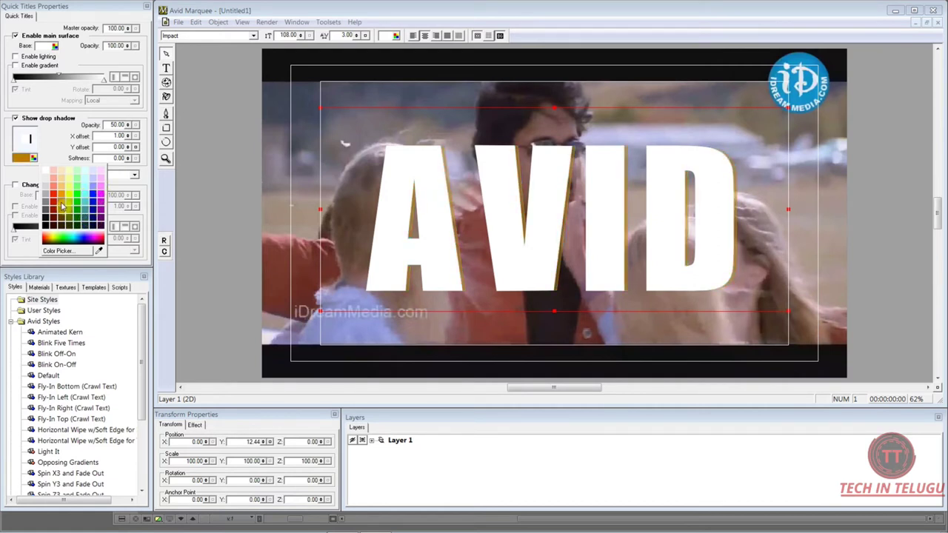
click(48, 221)
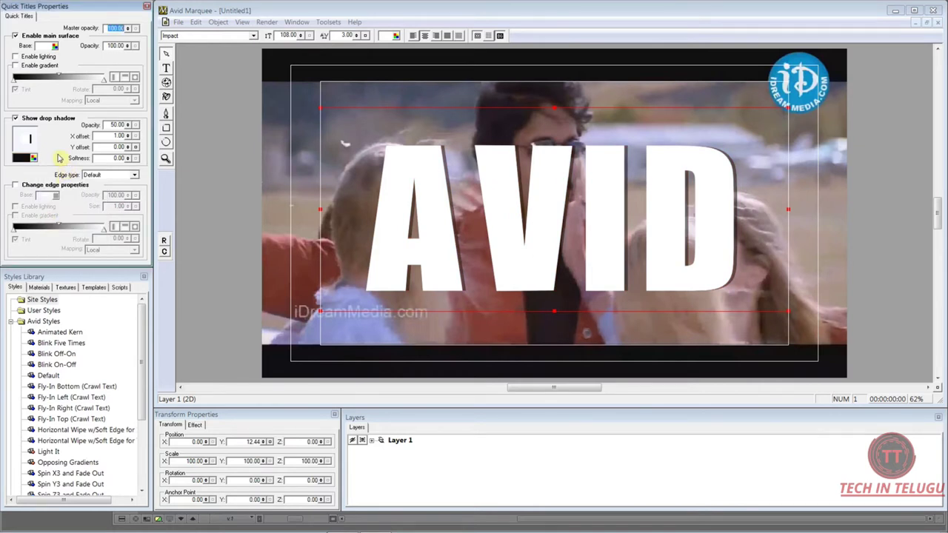
Step: Enable lighting and add a light above AVID, moving it to X -338.63, Y 309.37
click(14, 57)
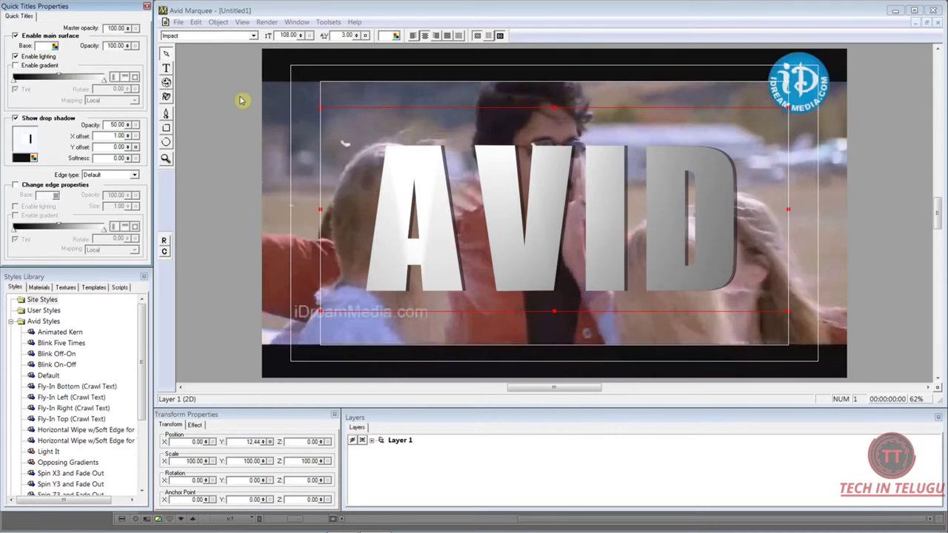
click(167, 97)
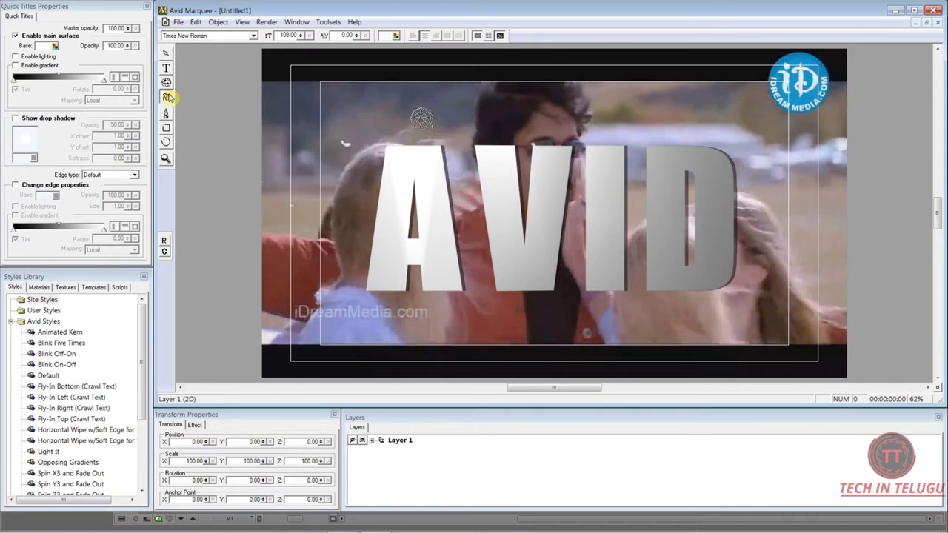
click(422, 117)
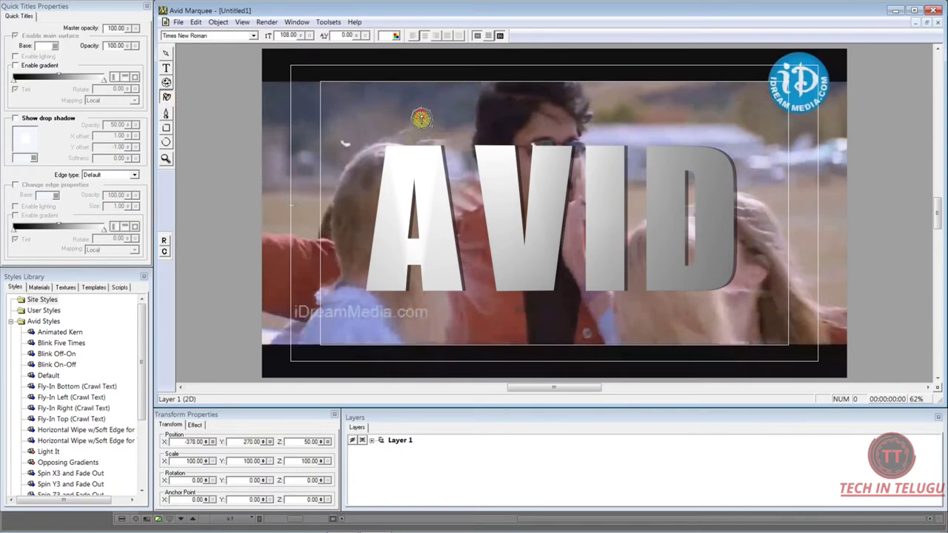
mouse_move(421, 118)
mouse_down()
mouse_move(434, 99)
mouse_move(328, 121)
mouse_move(305, 231)
mouse_move(420, 321)
mouse_move(660, 339)
mouse_move(774, 292)
mouse_move(769, 110)
mouse_move(618, 81)
mouse_move(388, 95)
mouse_move(309, 123)
mouse_move(324, 281)
mouse_move(470, 349)
mouse_move(812, 303)
mouse_move(770, 133)
mouse_move(614, 81)
mouse_move(373, 86)
mouse_move(322, 114)
mouse_move(639, 94)
mouse_move(417, 112)
mouse_move(761, 266)
mouse_move(445, 345)
mouse_move(318, 175)
mouse_move(455, 99)
mouse_move(701, 92)
mouse_move(436, 104)
mouse_up()
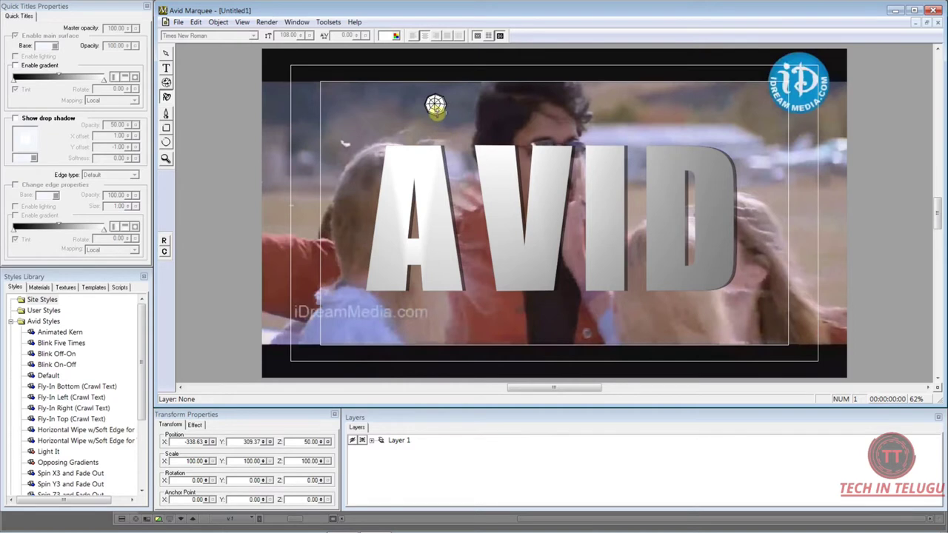
Step: Set the light's type to Spot, move it up-right, and aim its target at the A
right_click(436, 104)
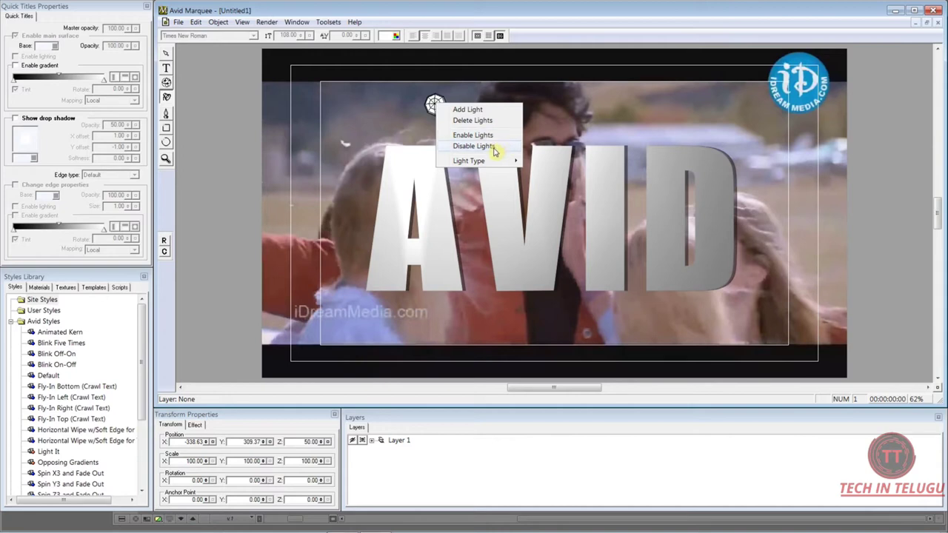
mouse_move(491, 164)
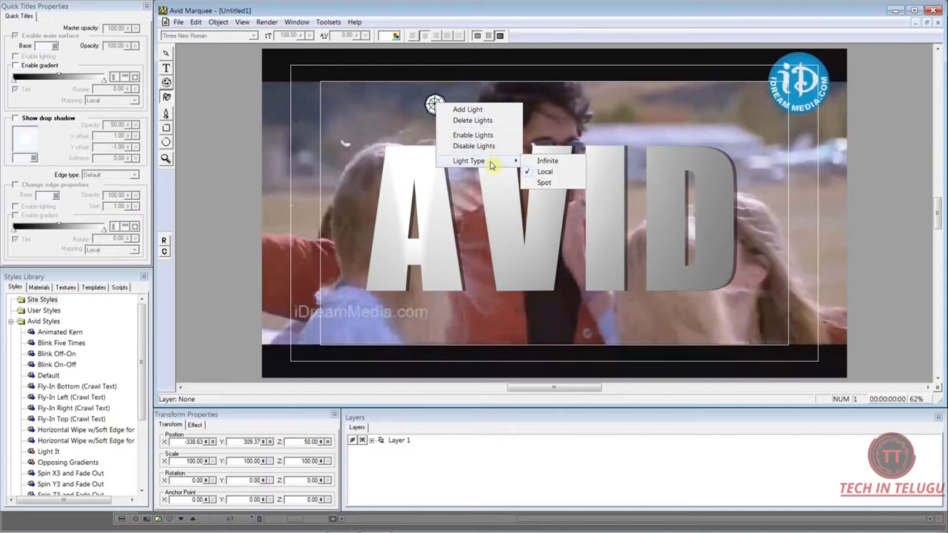
click(547, 184)
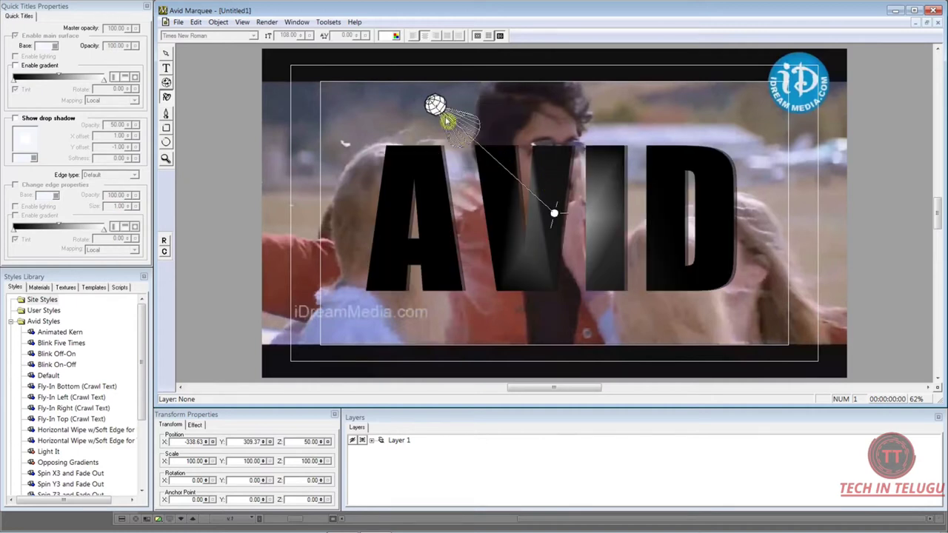
drag(435, 104, 449, 88)
drag(559, 217, 762, 196)
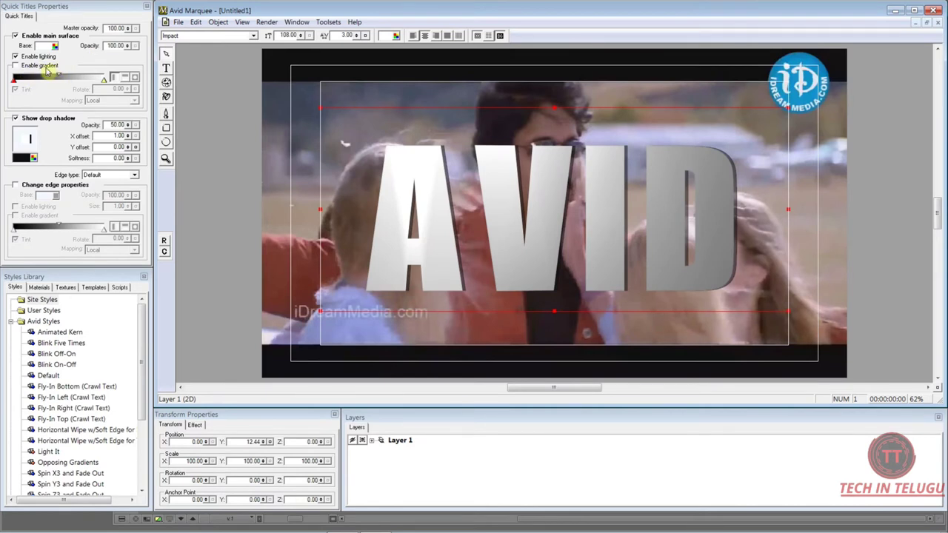
Step: Enable gradient and Tint, and set a gradient stop to light green
click(15, 66)
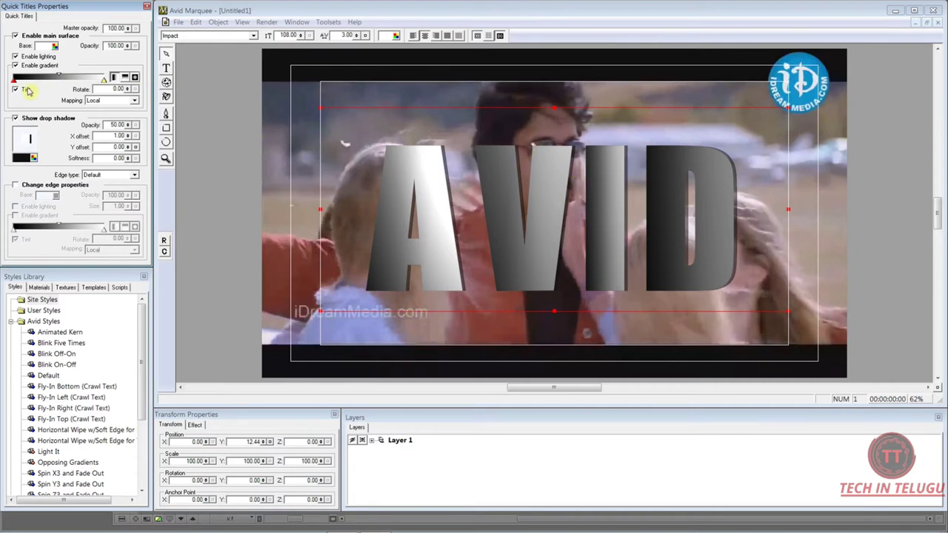
click(14, 89)
double_click(14, 83)
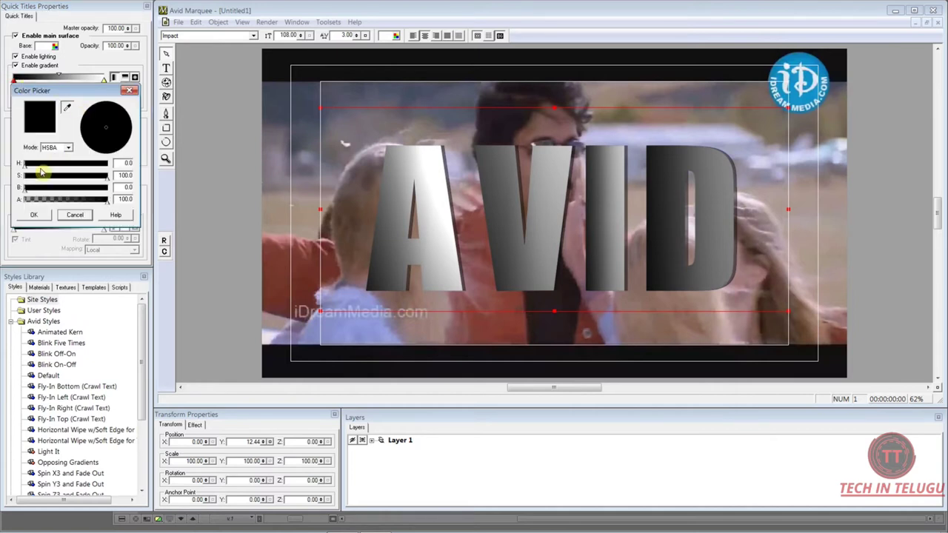
drag(25, 192, 119, 197)
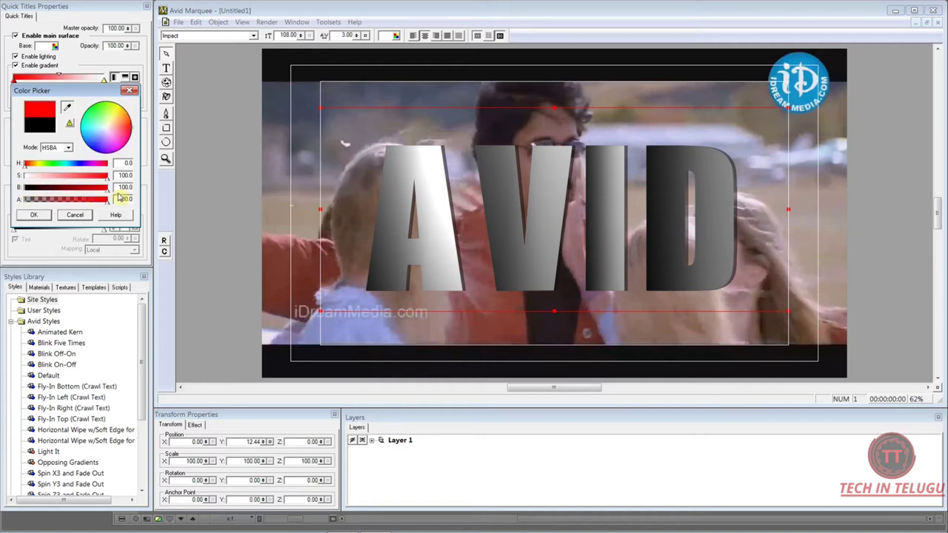
drag(103, 134, 104, 113)
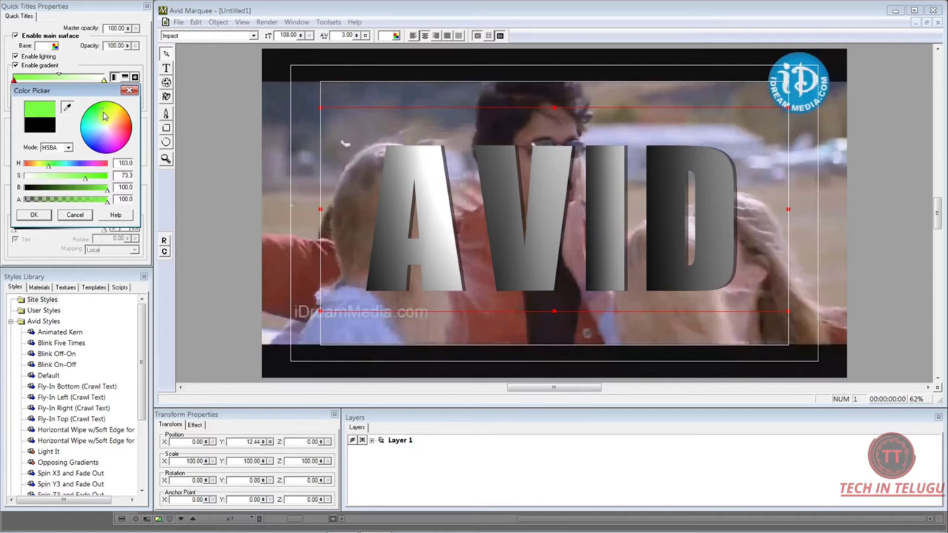
click(37, 215)
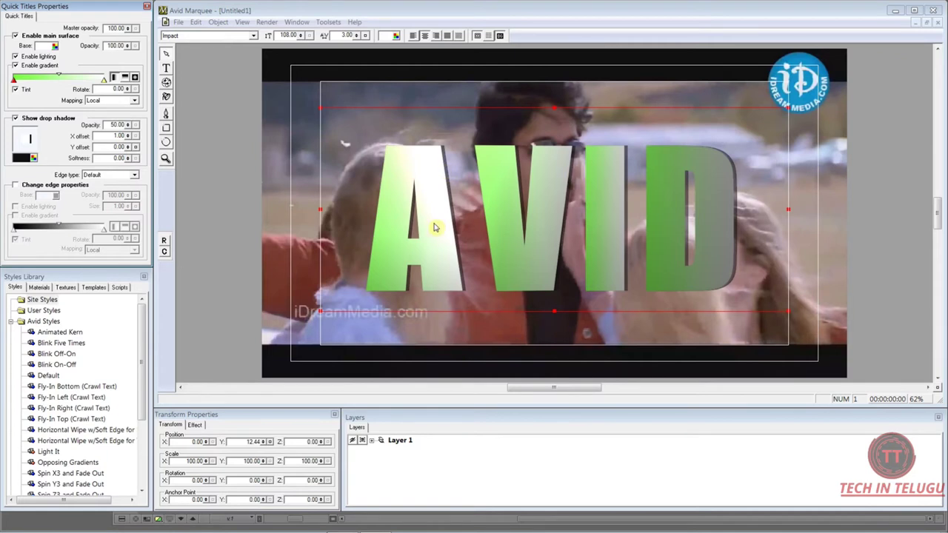
Step: Try several gradient styles, settling on one that fades to grey
click(116, 79)
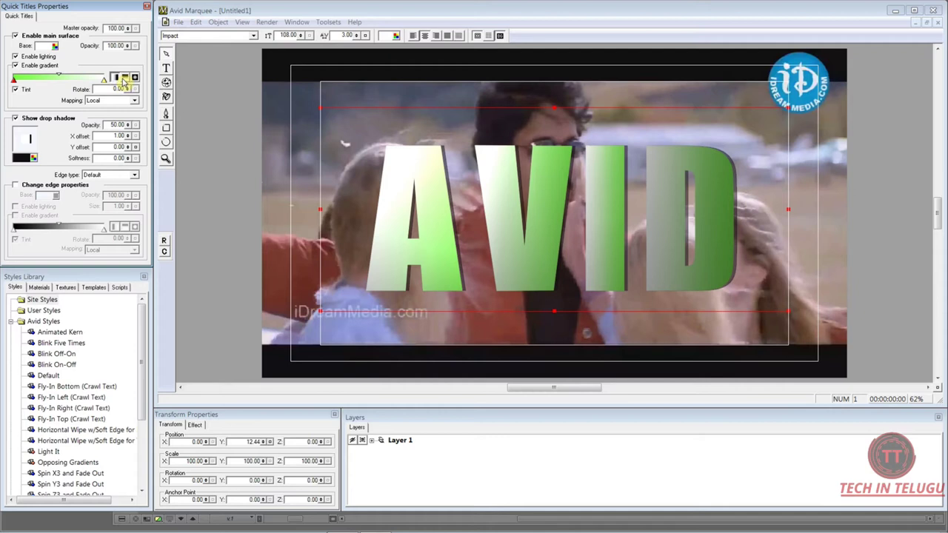
click(125, 78)
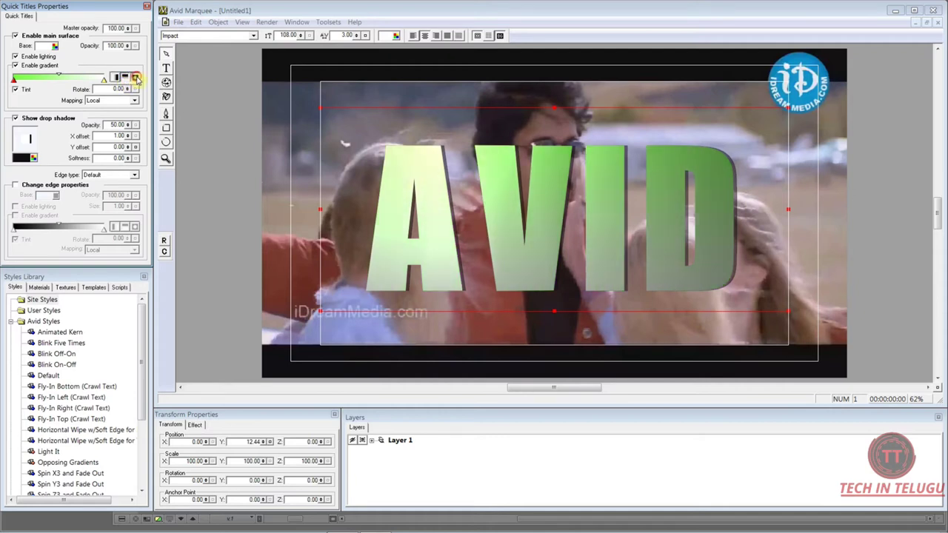
click(136, 79)
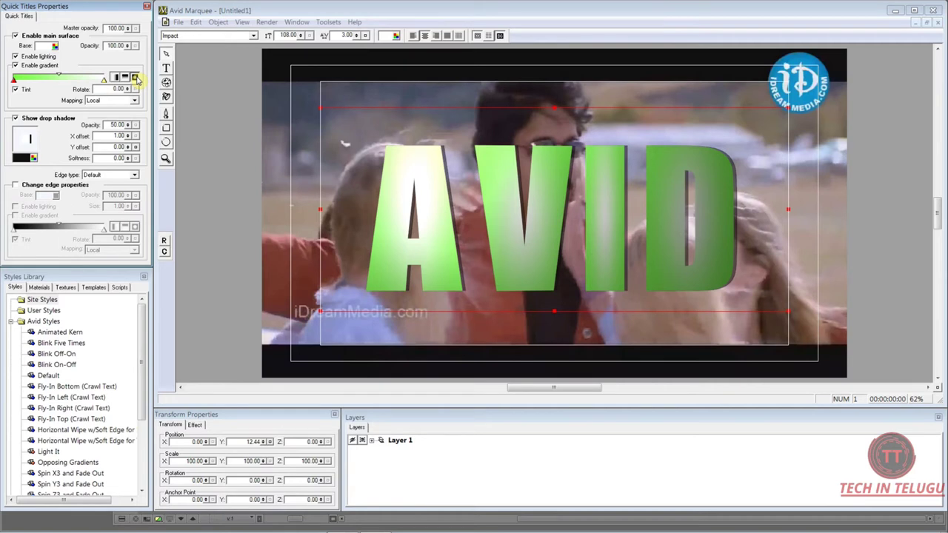
click(57, 80)
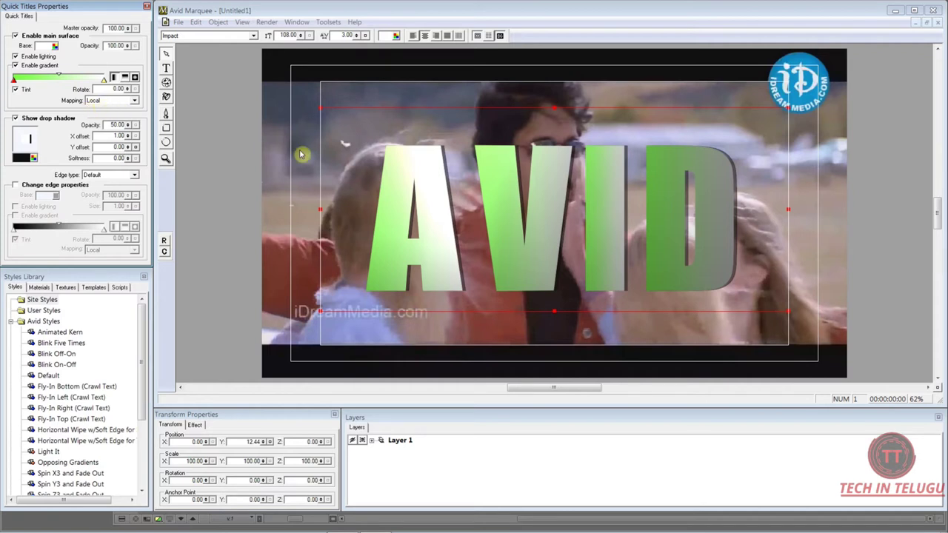
Step: Try gradient mappings and settle on Local, then tick Change edge properties (opacity 100, size 1)
click(133, 102)
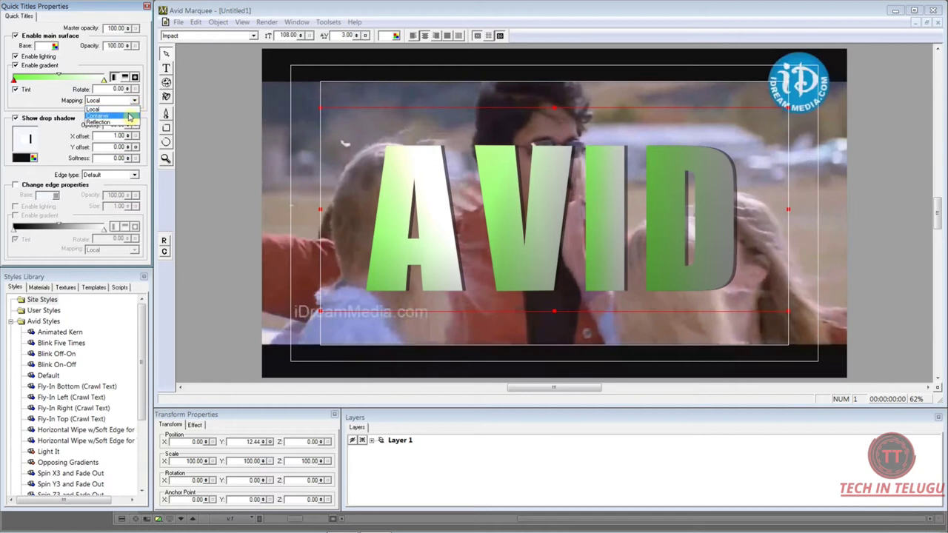
click(129, 117)
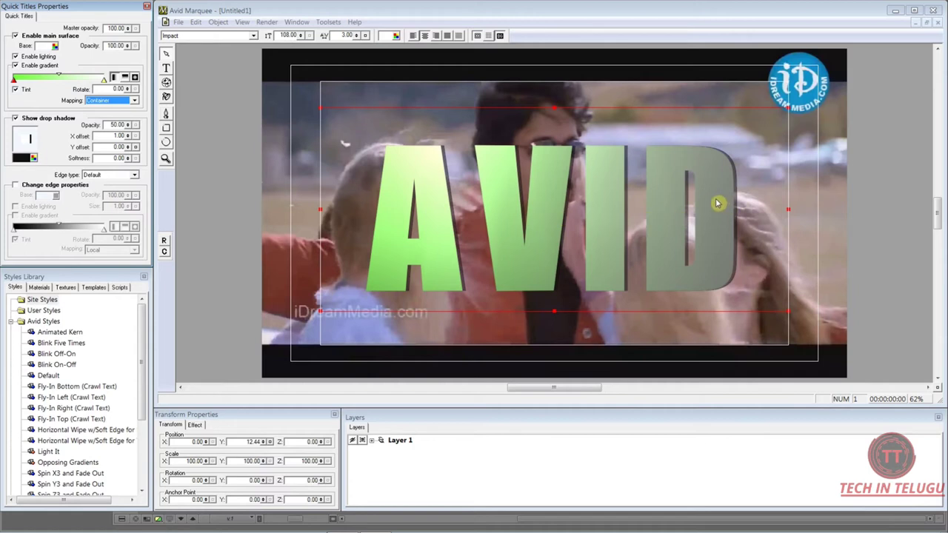
click(134, 102)
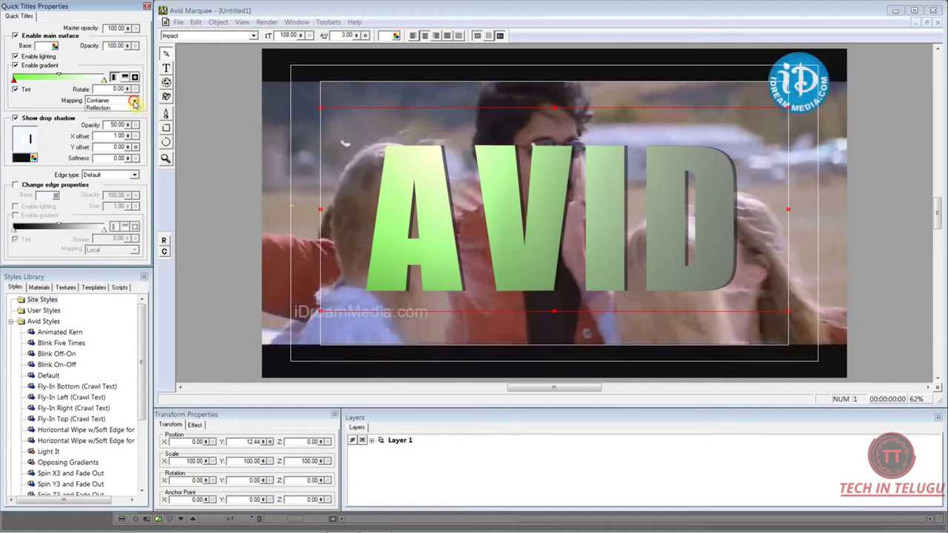
click(126, 123)
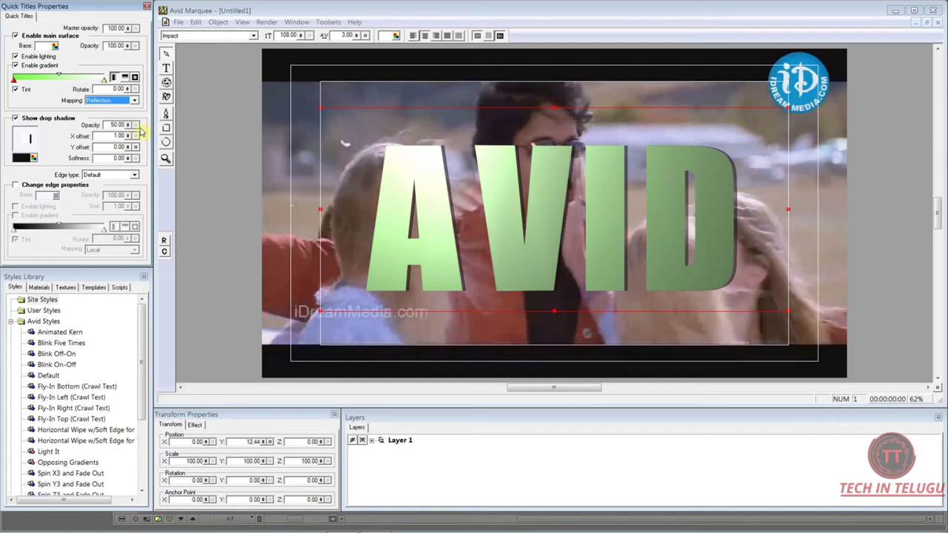
click(122, 100)
click(118, 109)
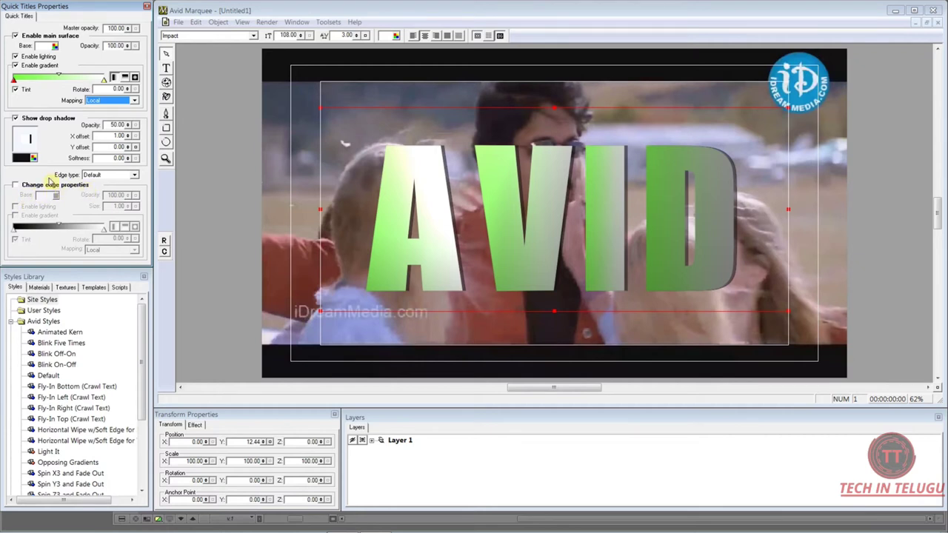
click(16, 186)
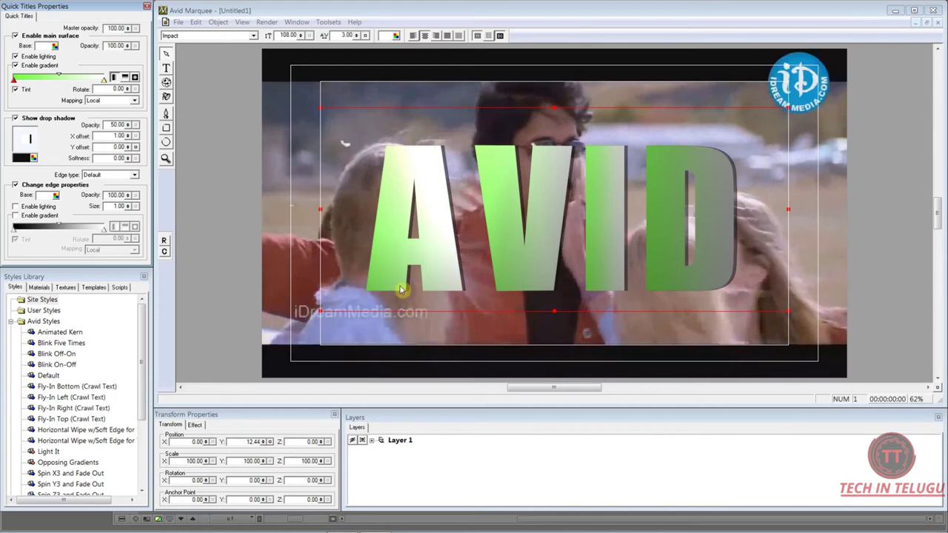
Step: Make the AVID edge red and settle on the Box edge type after trying Bevel and Bevel Ridge
click(54, 196)
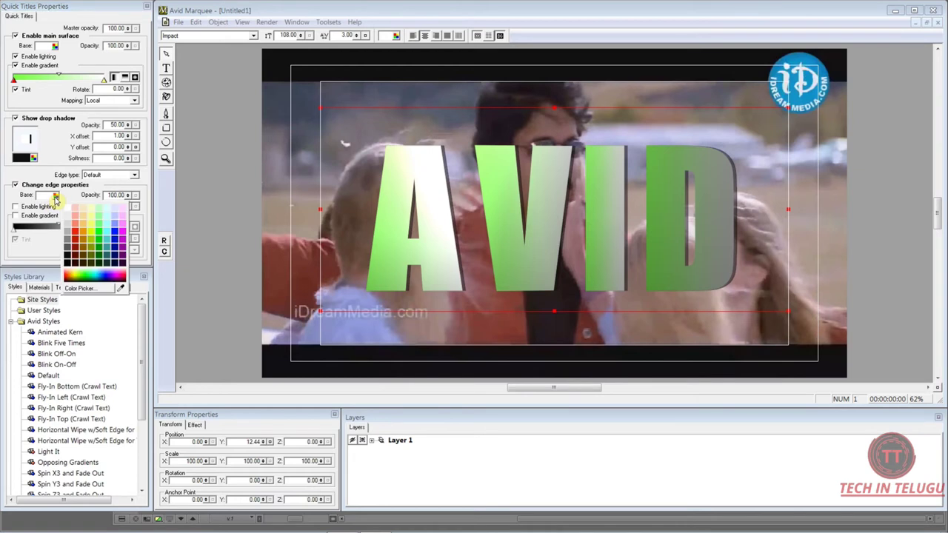
click(77, 235)
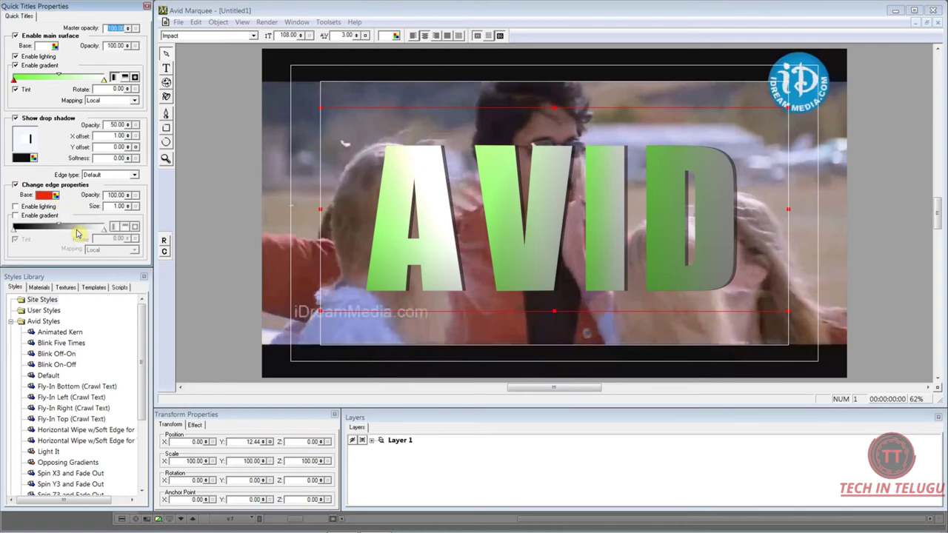
click(135, 175)
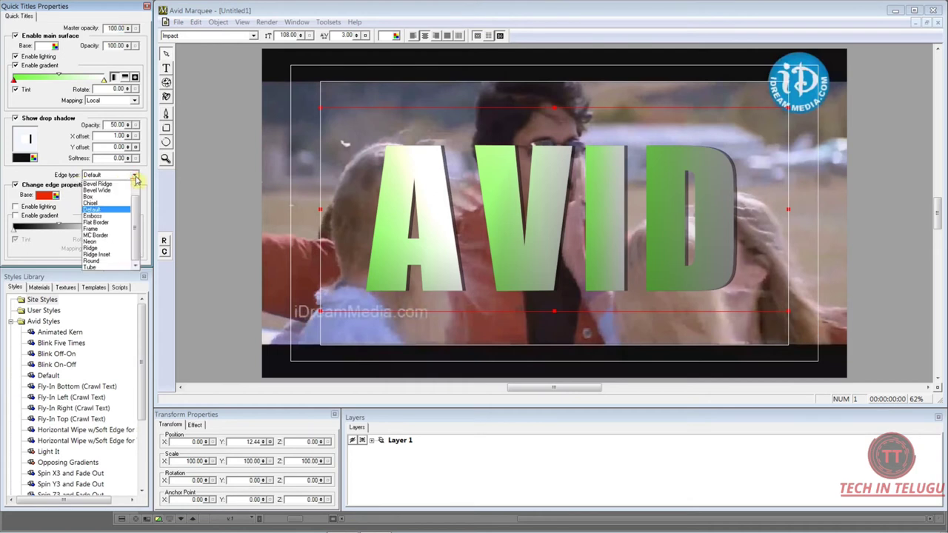
click(135, 185)
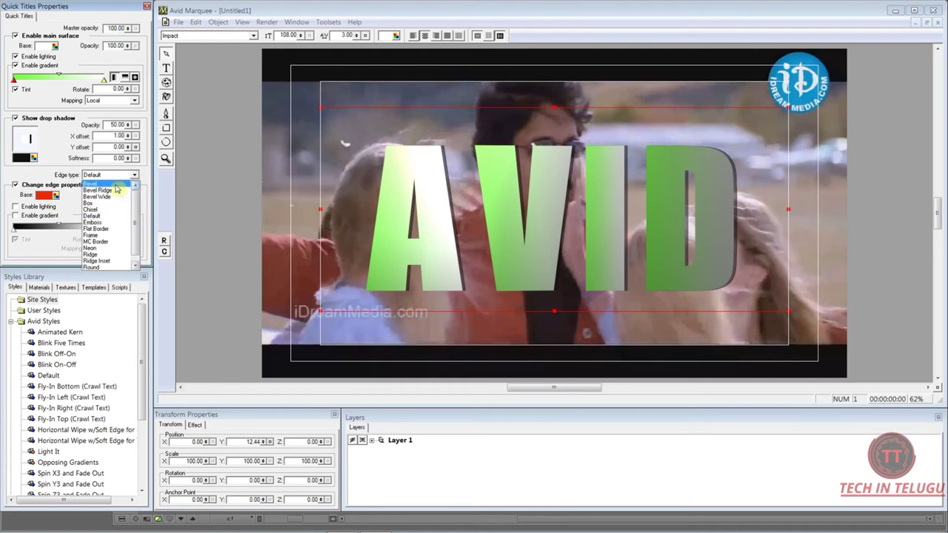
click(115, 186)
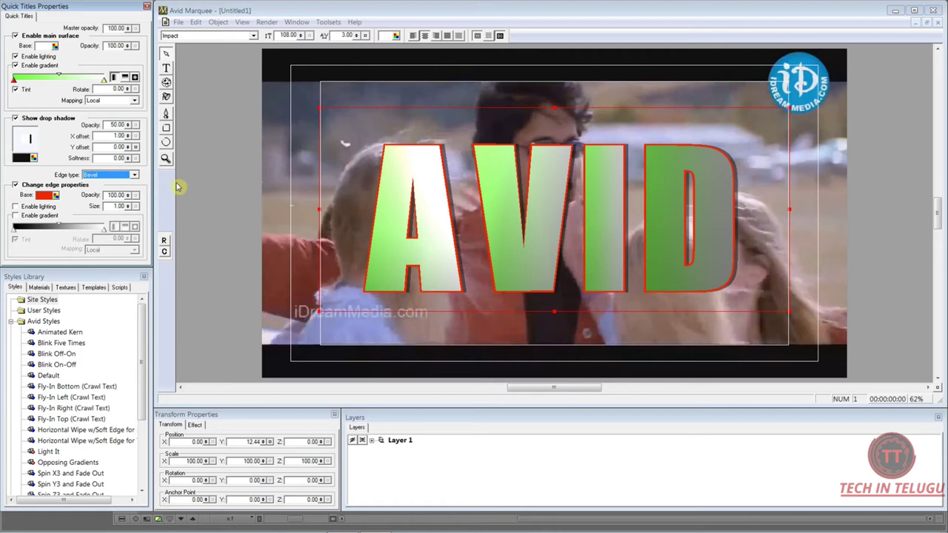
click(135, 175)
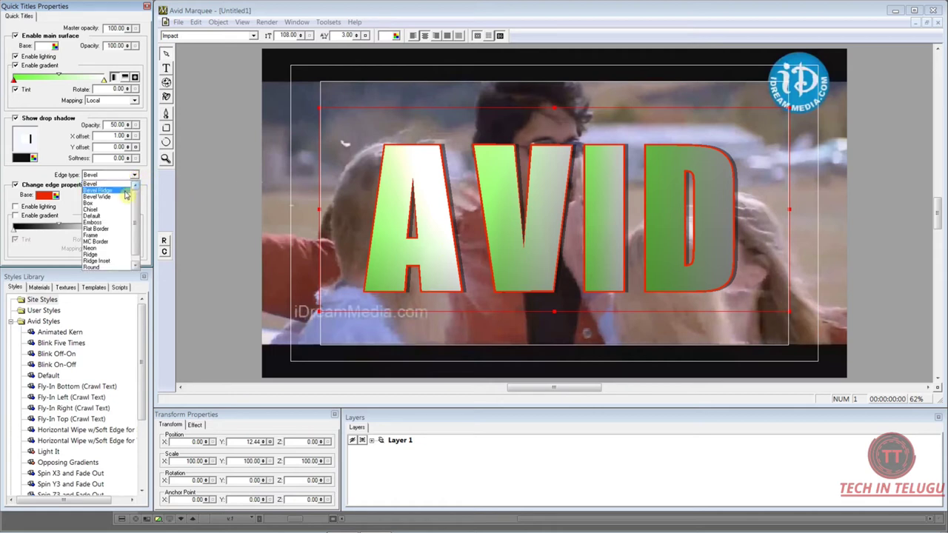
click(126, 191)
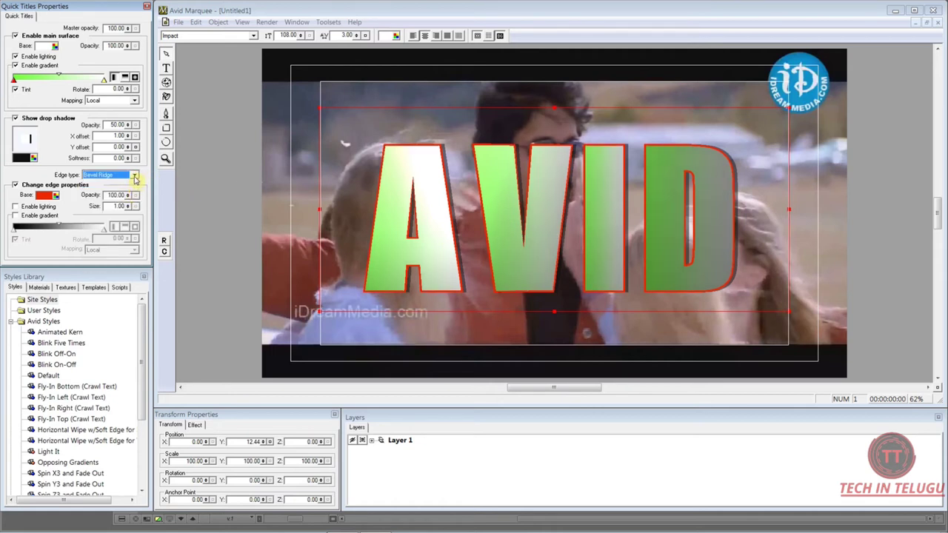
click(134, 178)
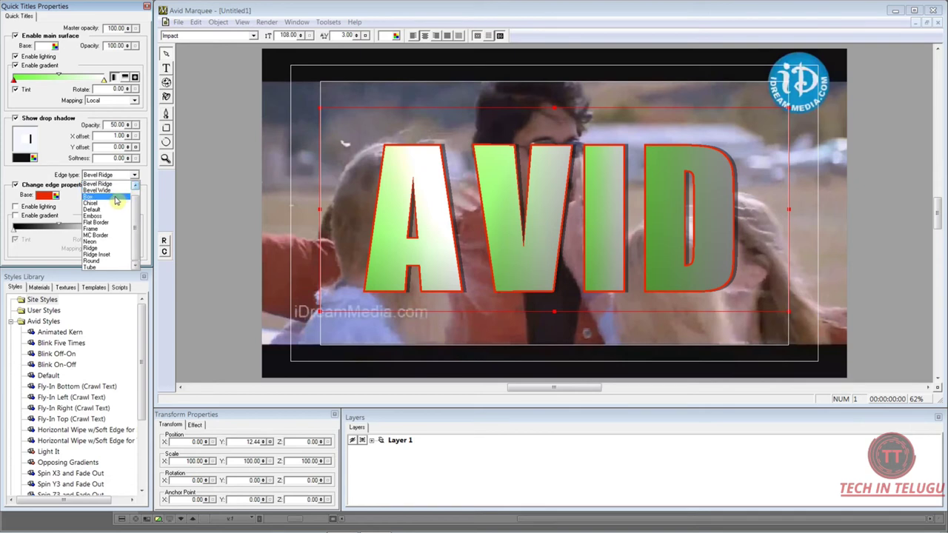
click(115, 197)
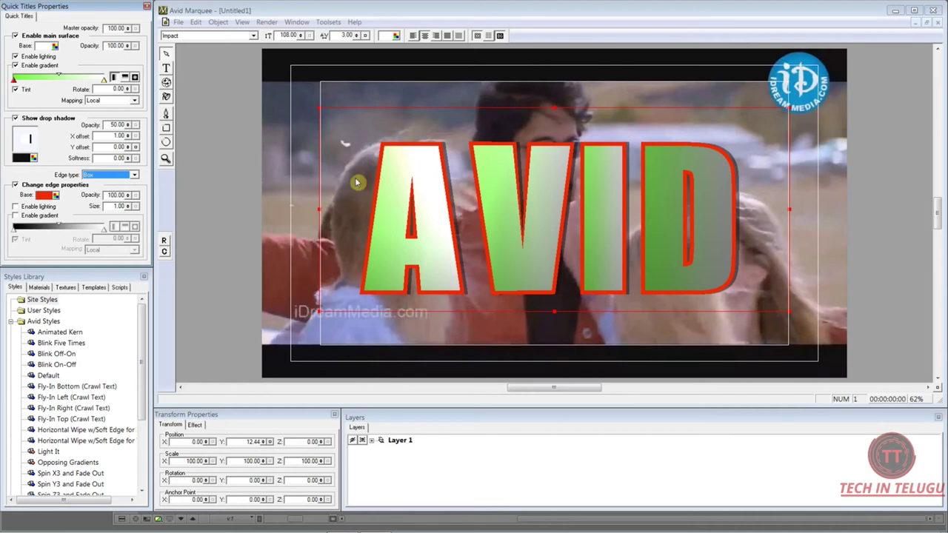
Step: Thicken the red Box edge to size 1.00, enable edge lighting, and reselect the AVID title
mouse_move(126, 195)
mouse_down()
mouse_move(115, 318)
mouse_move(117, 191)
mouse_up()
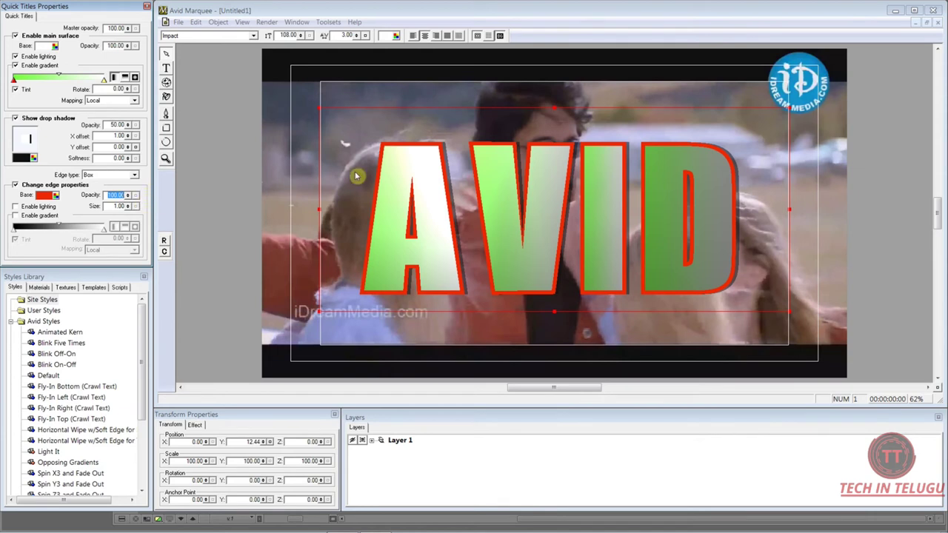
mouse_move(126, 208)
mouse_down()
mouse_move(132, 89)
mouse_move(132, 230)
mouse_move(120, 152)
mouse_move(127, 245)
mouse_move(130, 217)
mouse_up()
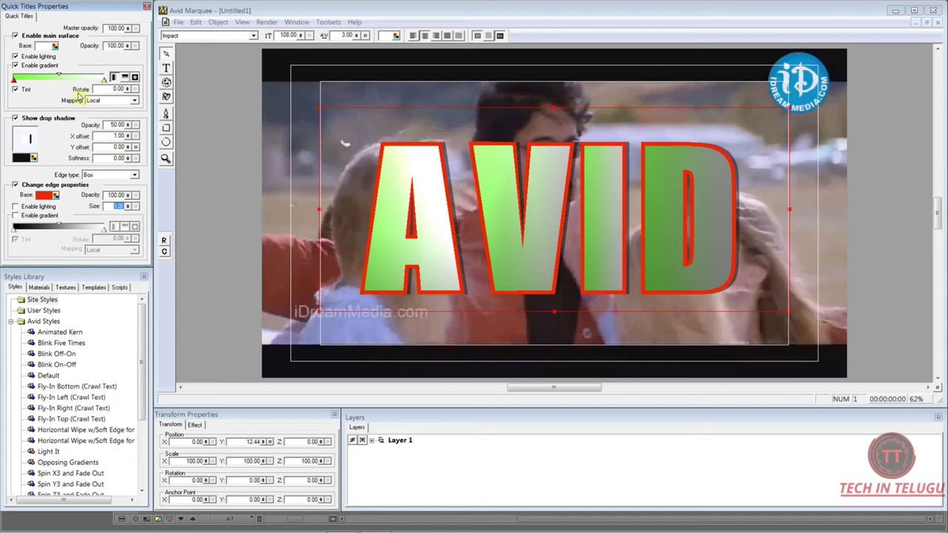
click(14, 206)
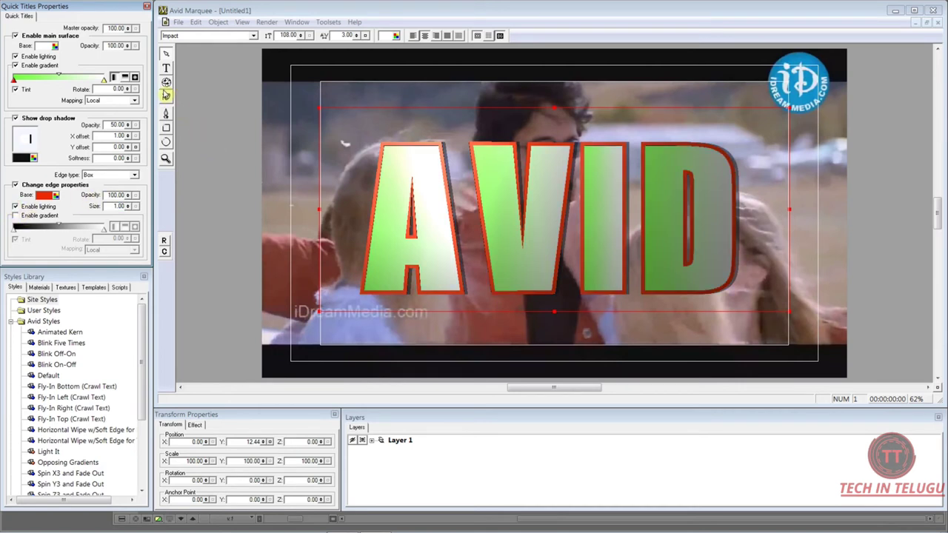
click(166, 83)
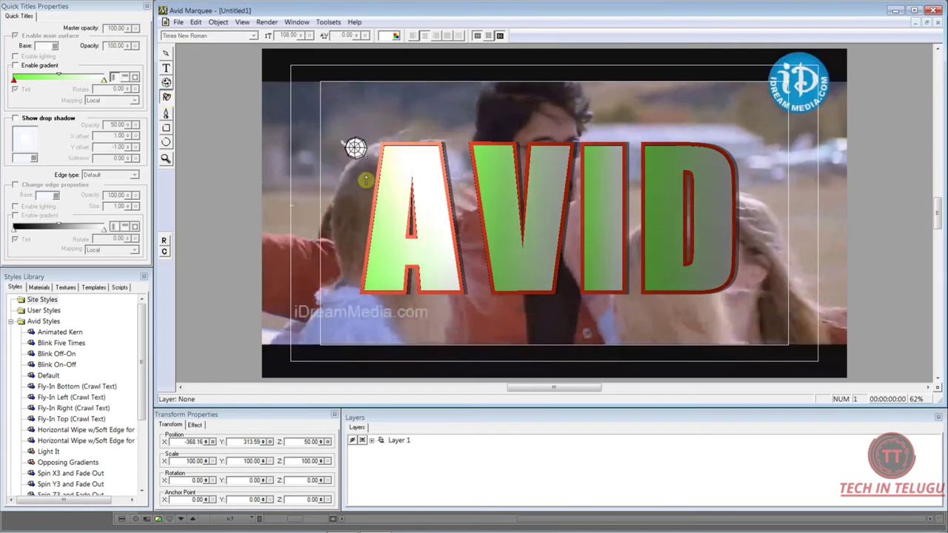
click(583, 124)
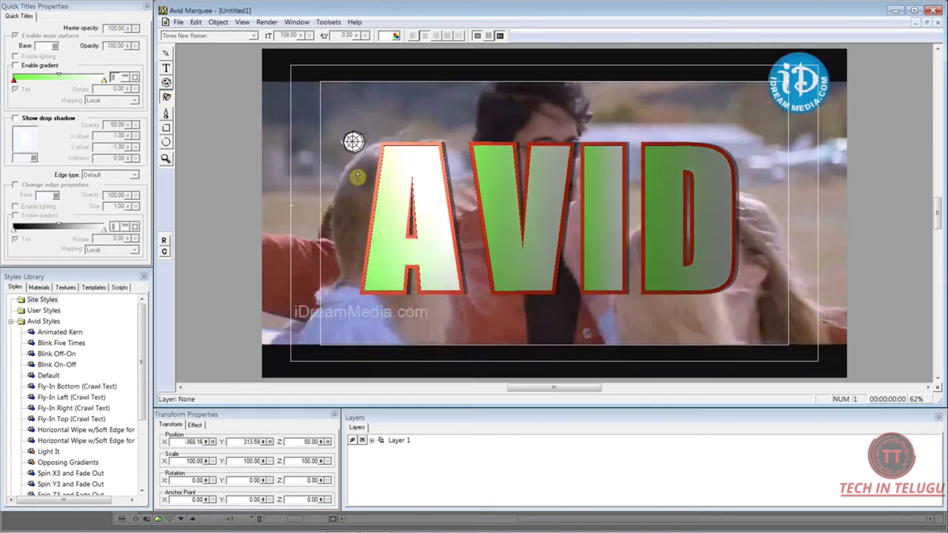
click(440, 292)
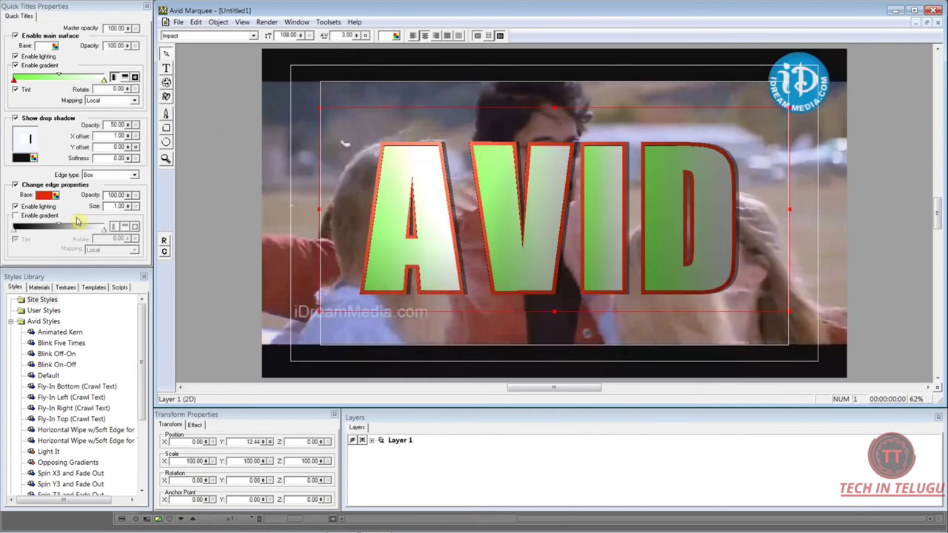
Step: Switch the edge to a red Flat Border at size 1.93 and extrude AVID to depth 22
click(196, 426)
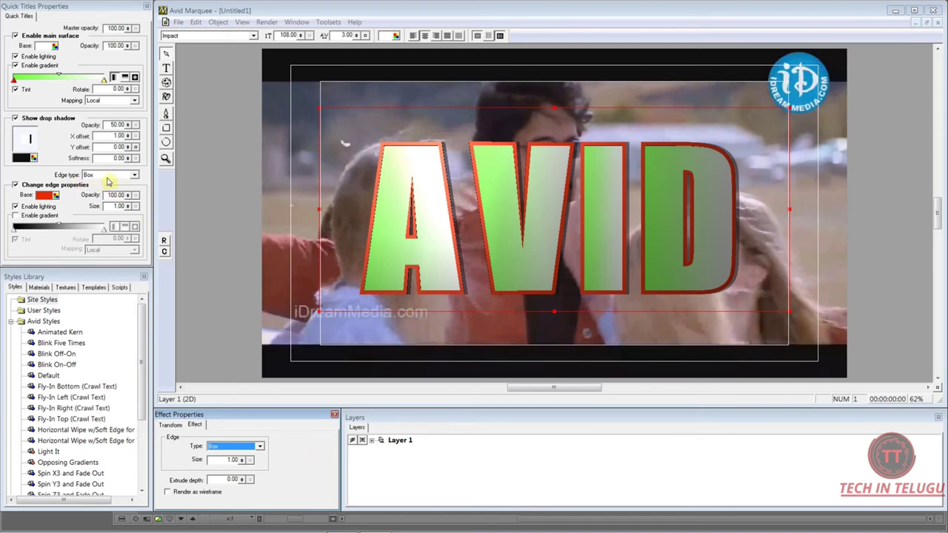
click(261, 449)
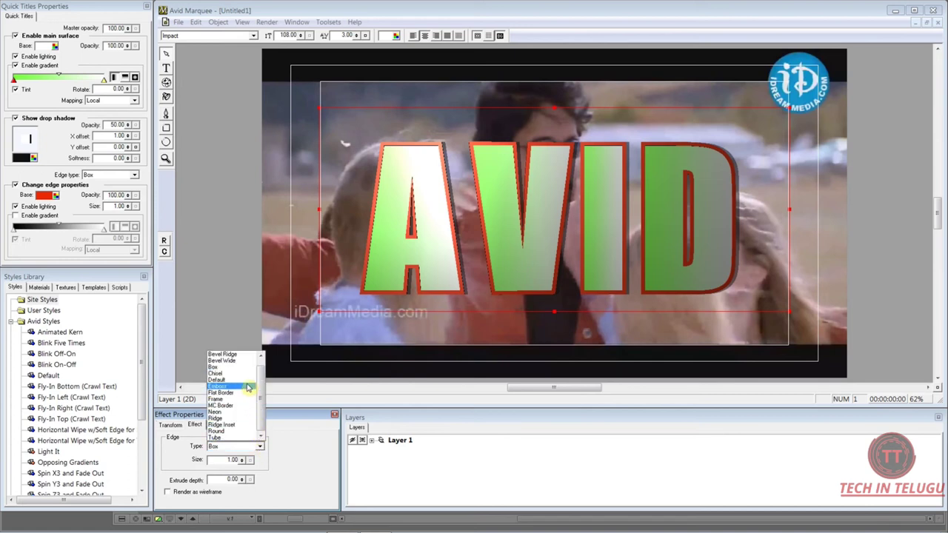
click(242, 393)
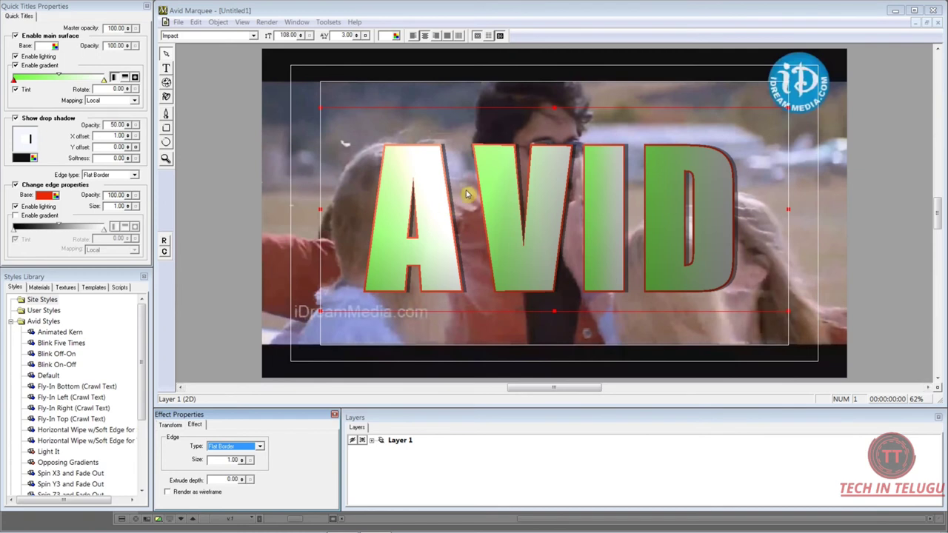
drag(243, 460, 249, 340)
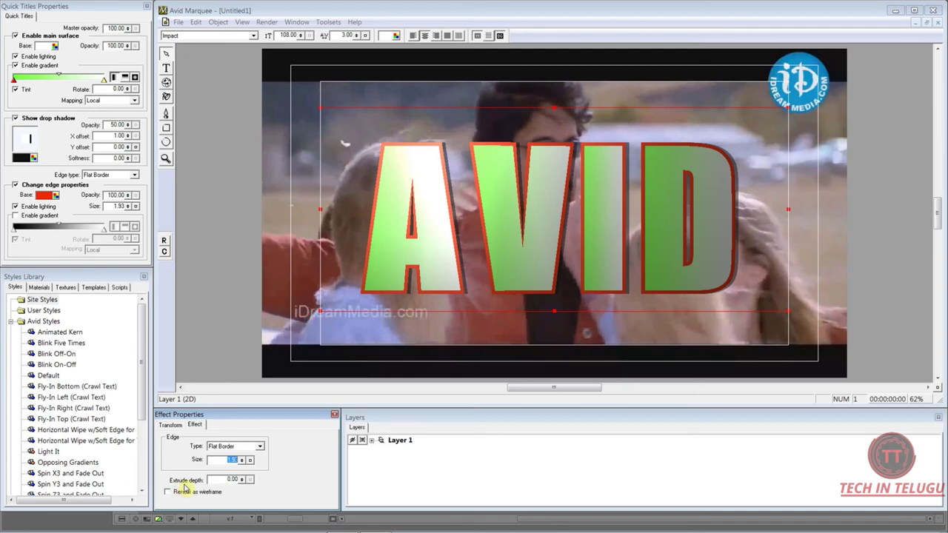
drag(242, 482, 246, 448)
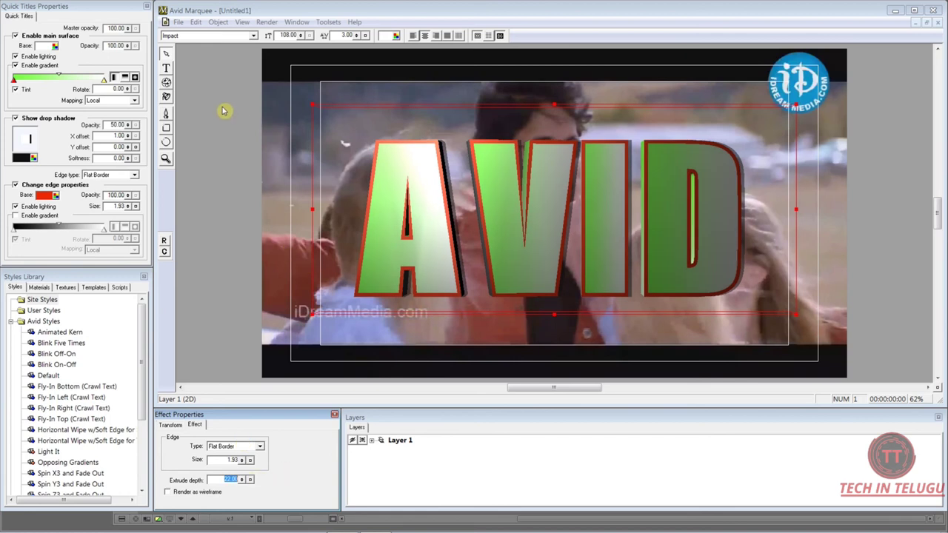
Step: Turn the extruded AVID title slightly around its vertical axis so its sides show
click(167, 84)
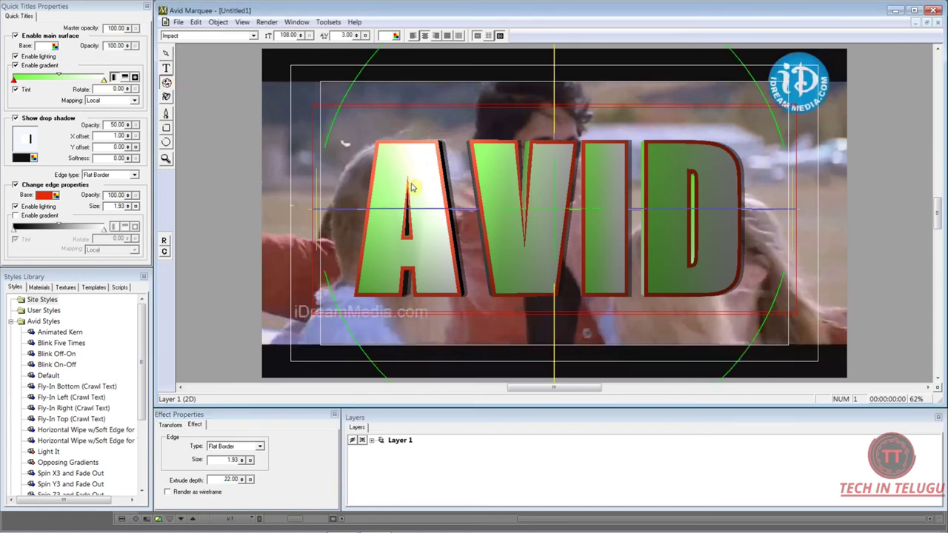
mouse_move(358, 208)
mouse_down()
mouse_move(368, 207)
mouse_move(347, 199)
mouse_up()
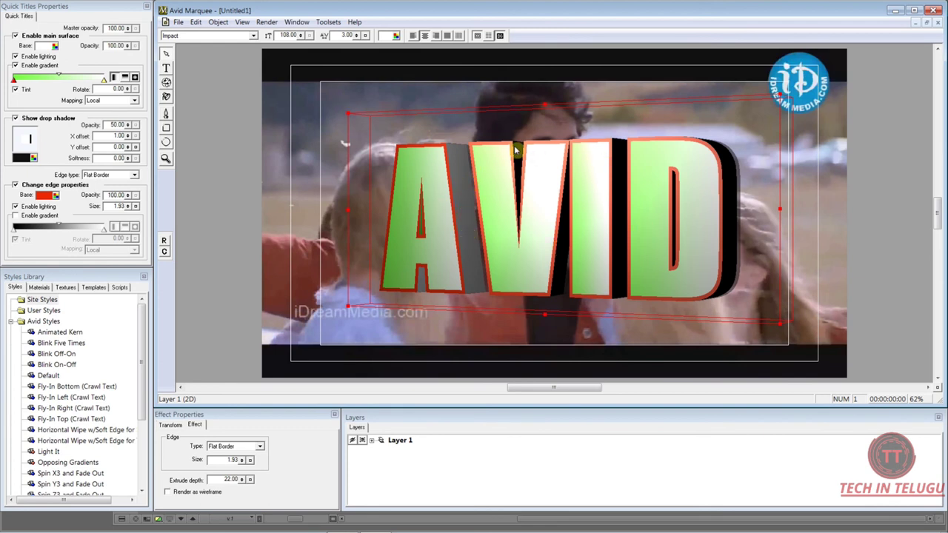
click(167, 97)
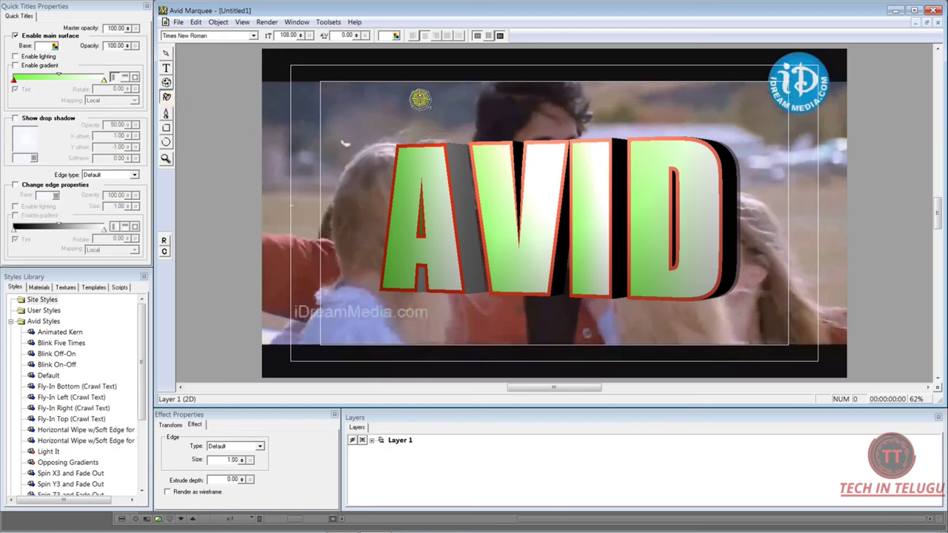
Step: Drag the light across the canvas to darken AVID's green, then reselect the title
mouse_move(445, 110)
mouse_down()
mouse_move(728, 111)
mouse_move(627, 88)
mouse_move(402, 88)
mouse_move(723, 109)
mouse_move(717, 78)
mouse_move(338, 81)
mouse_move(657, 102)
mouse_move(737, 116)
mouse_move(466, 86)
mouse_move(404, 91)
mouse_move(595, 95)
mouse_move(717, 112)
mouse_move(727, 105)
mouse_up()
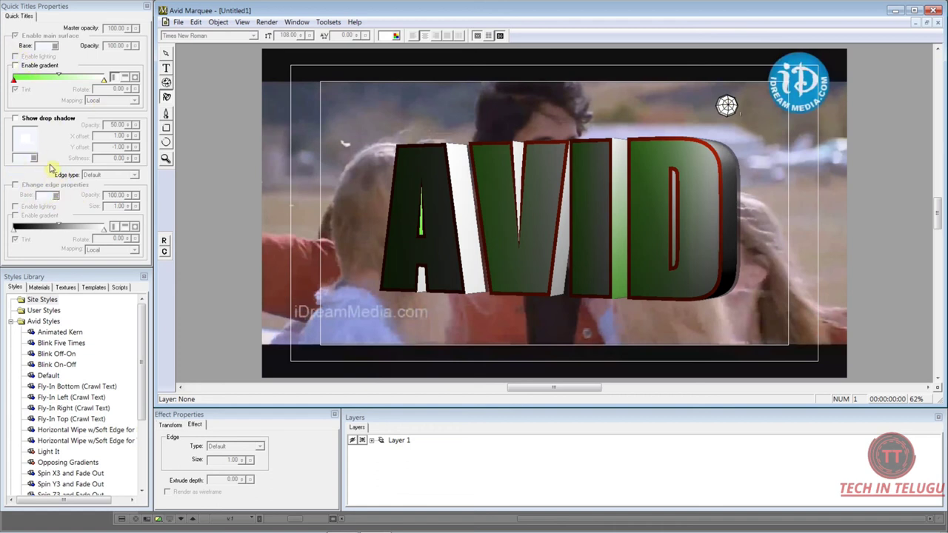
click(30, 104)
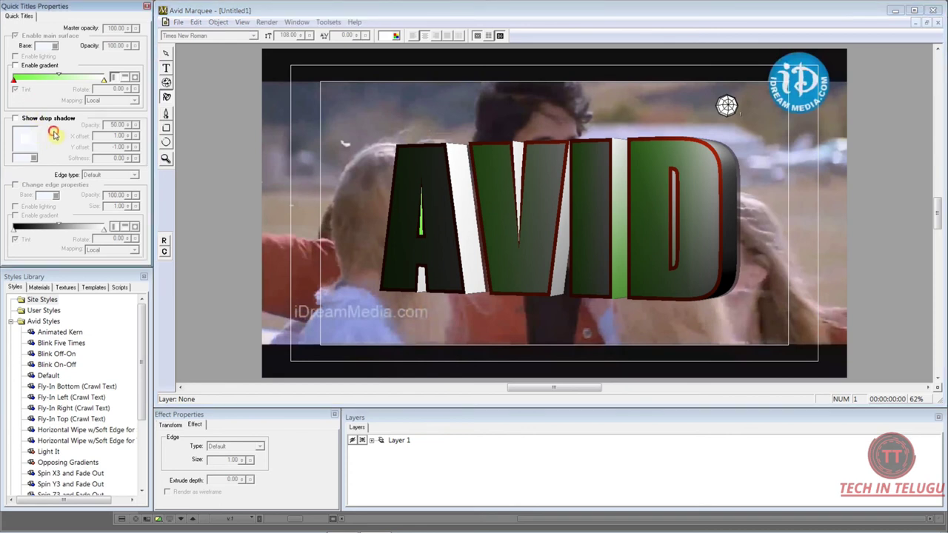
click(71, 56)
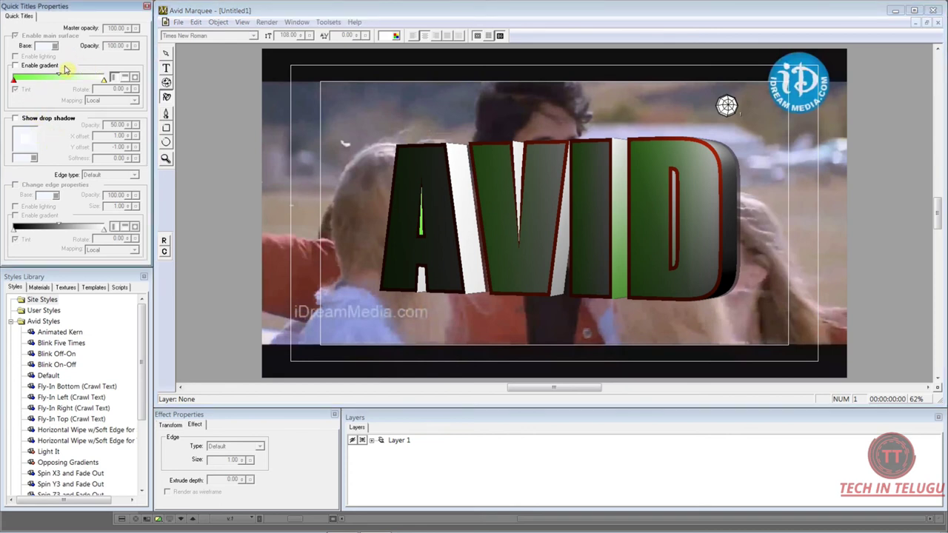
click(168, 58)
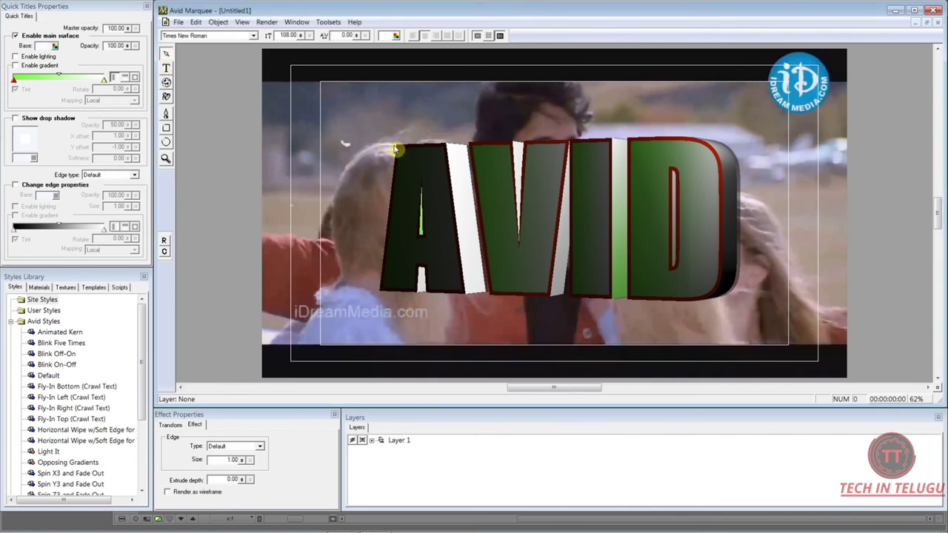
click(425, 172)
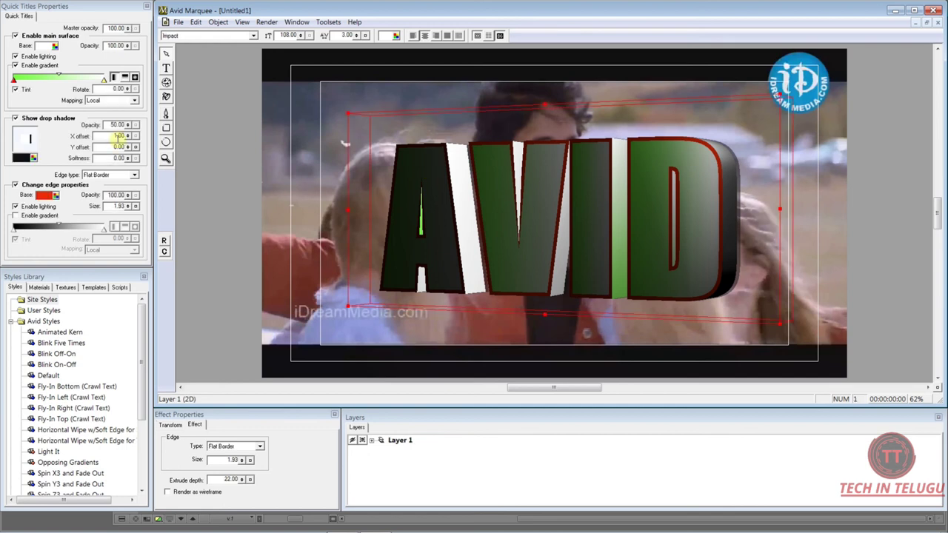